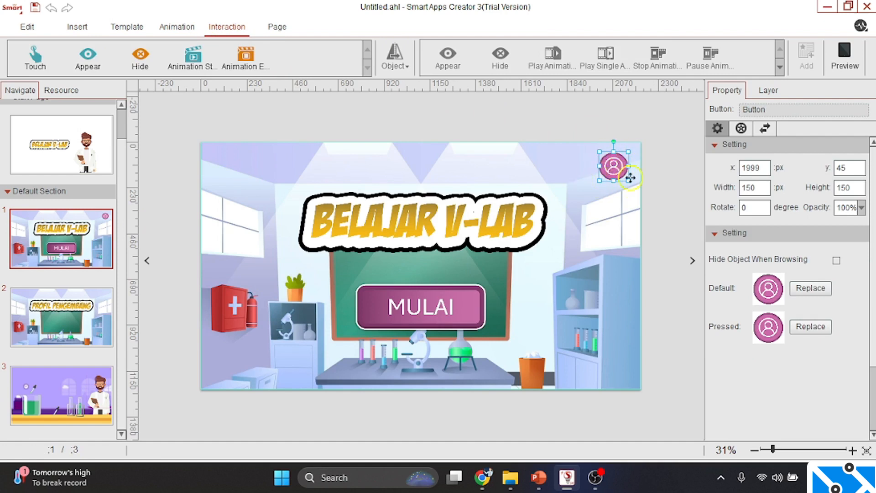
# Add a Touch interaction to the round profile button on page 1 that uses Switch Page to open page 2.
pyautogui.click(40, 68)
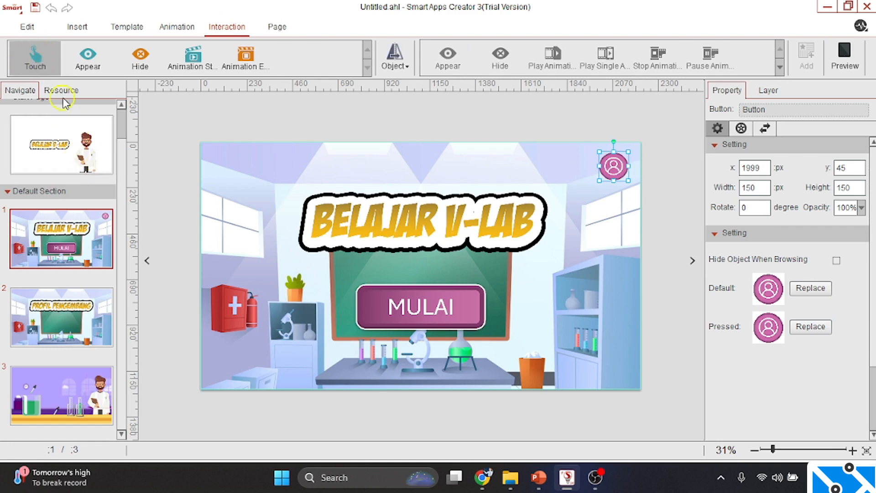
pyautogui.click(391, 67)
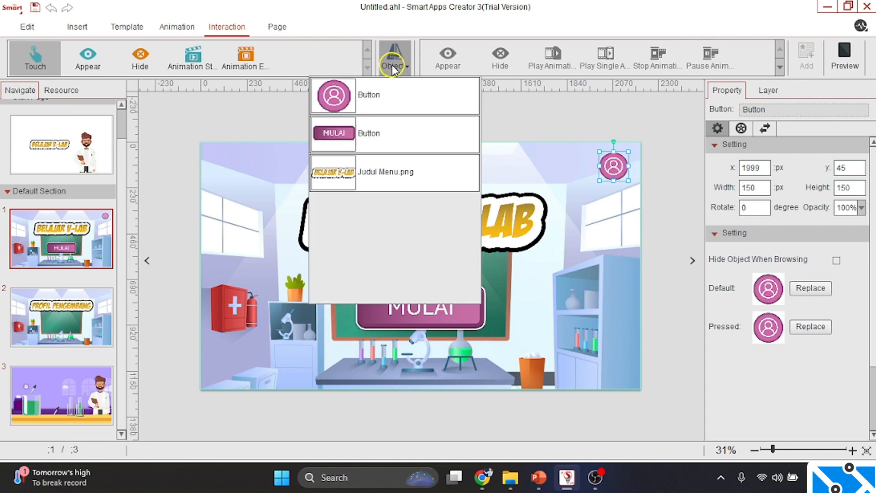
pyautogui.click(401, 86)
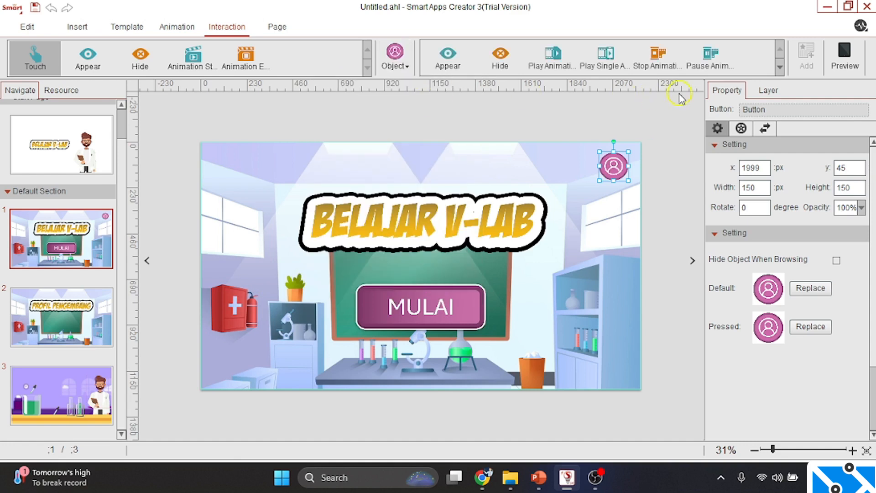
pyautogui.click(780, 67)
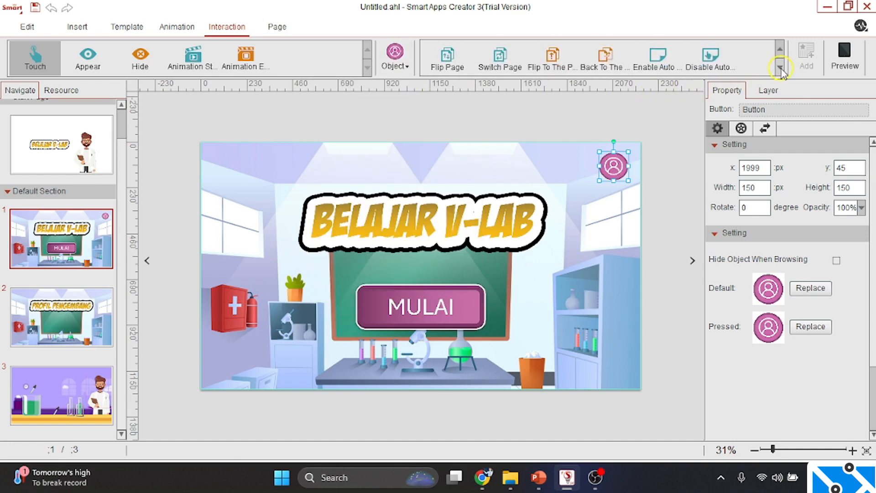
pyautogui.click(492, 69)
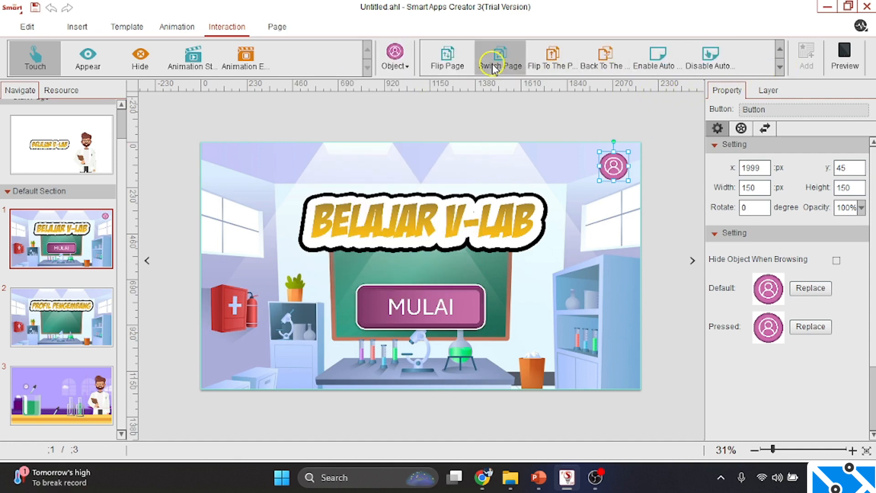
pyautogui.click(409, 151)
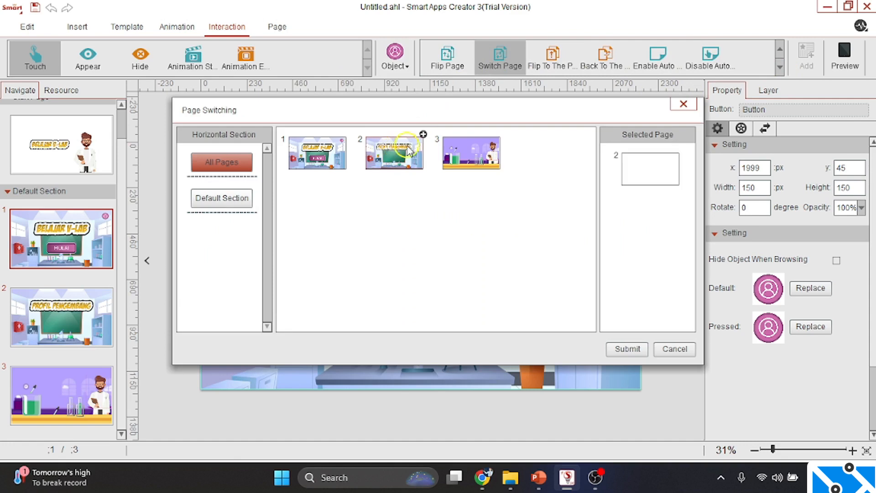
pyautogui.click(622, 350)
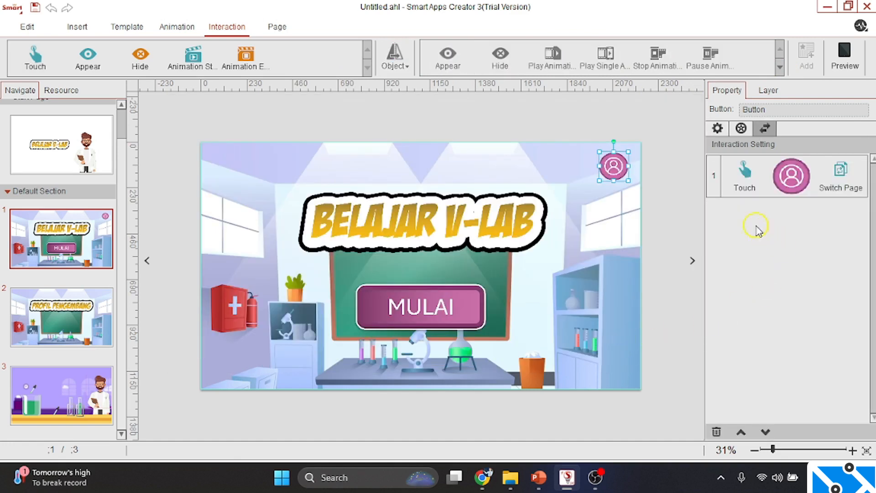
# Add a Touch interaction to the MULAI button that uses Switch Page to open page 3.
pyautogui.click(442, 309)
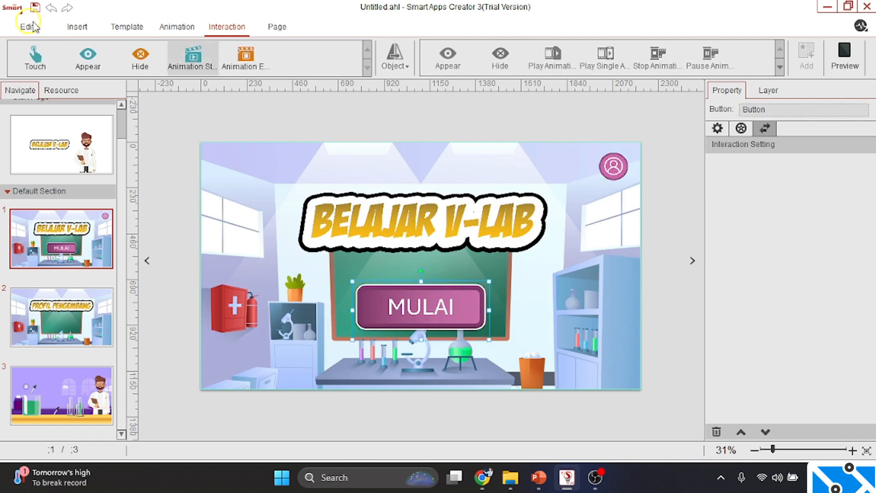
pyautogui.click(35, 57)
pyautogui.click(393, 59)
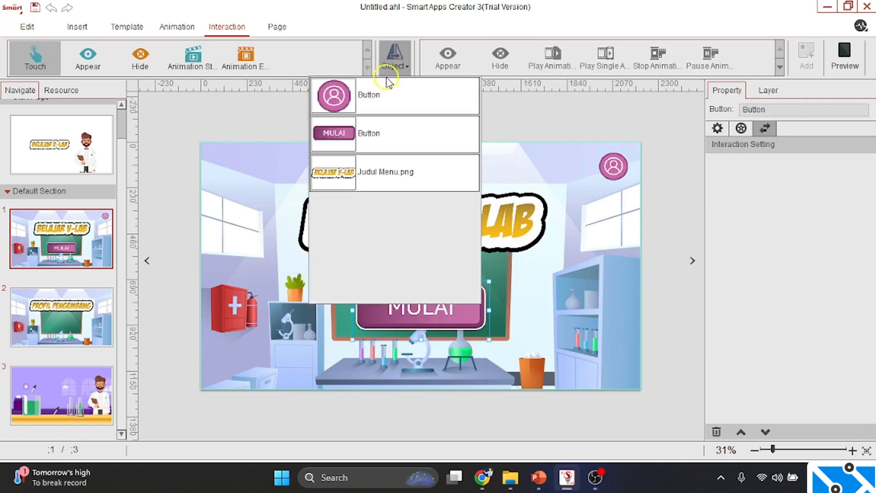
pyautogui.click(378, 133)
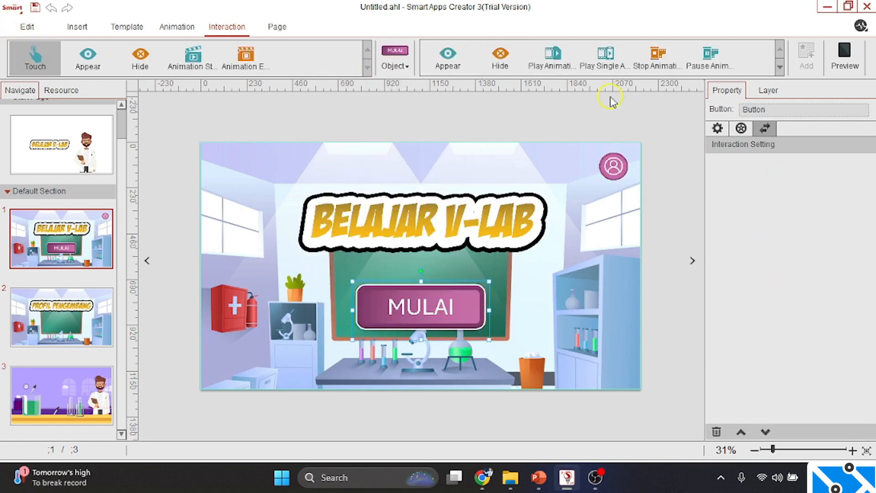
pyautogui.click(781, 67)
pyautogui.click(500, 57)
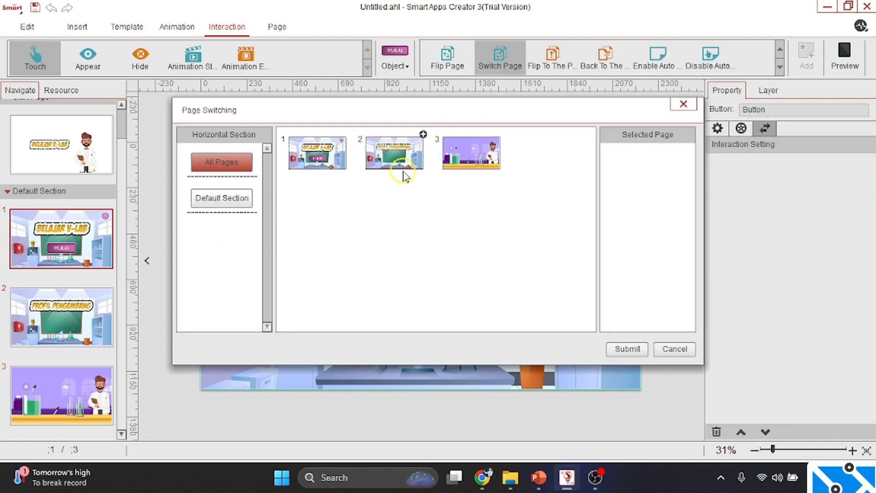
pyautogui.click(472, 151)
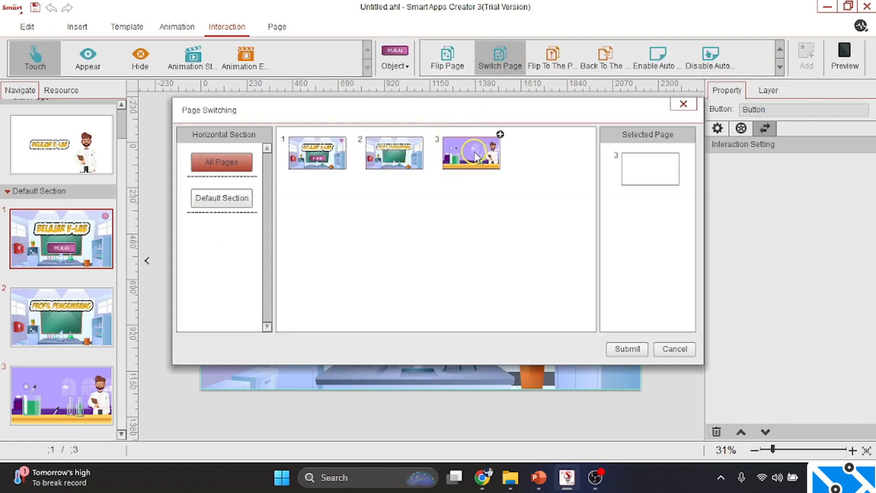
pyautogui.click(636, 354)
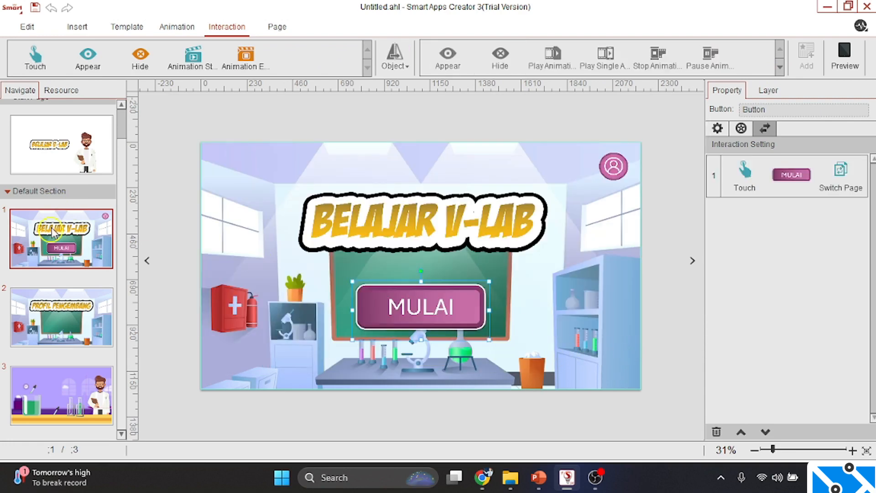
# Look through pages 2 and 3, return to page 1, and test the profile, home and MULAI buttons in the preview.
pyautogui.click(59, 316)
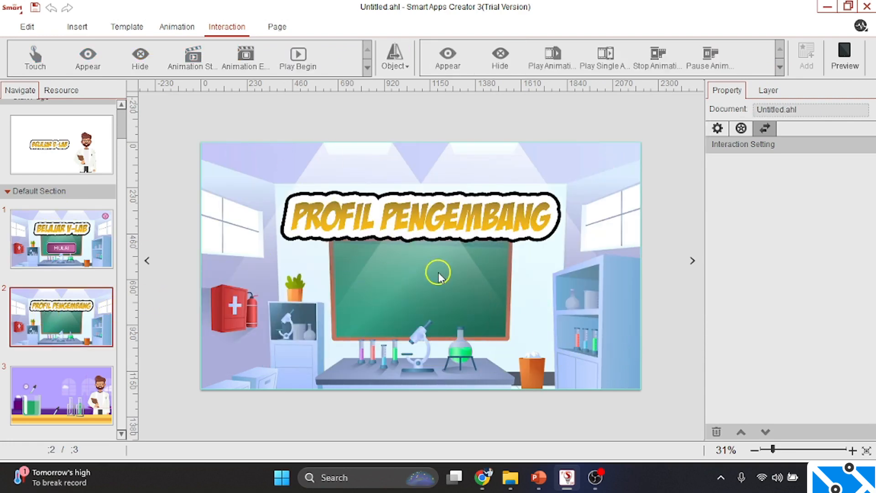
pyautogui.click(98, 381)
pyautogui.click(78, 238)
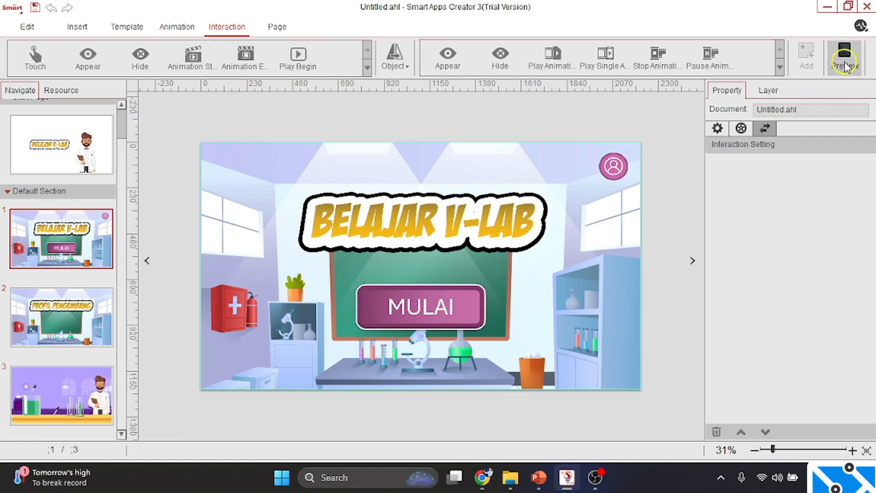
pyautogui.click(845, 56)
pyautogui.click(755, 80)
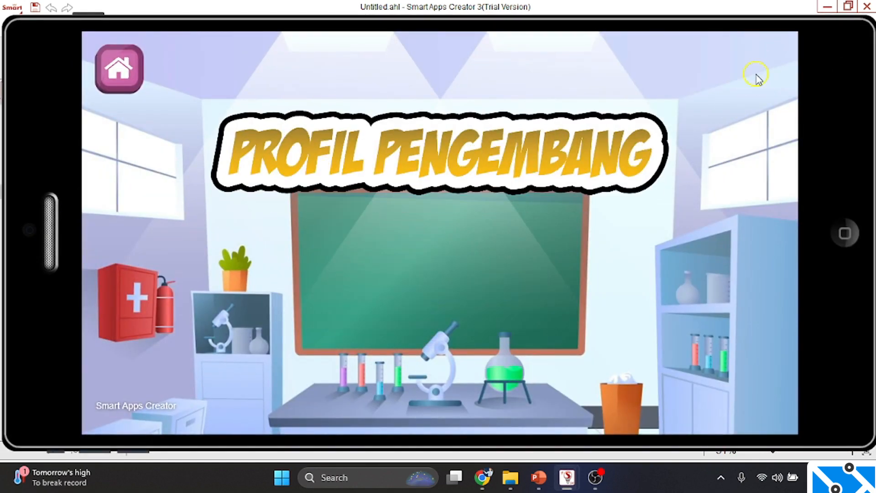
pyautogui.click(113, 68)
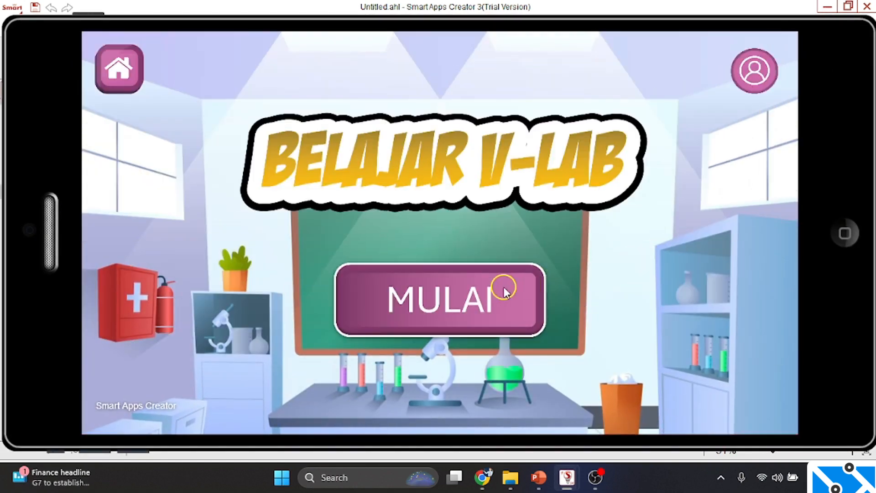
pyautogui.click(462, 299)
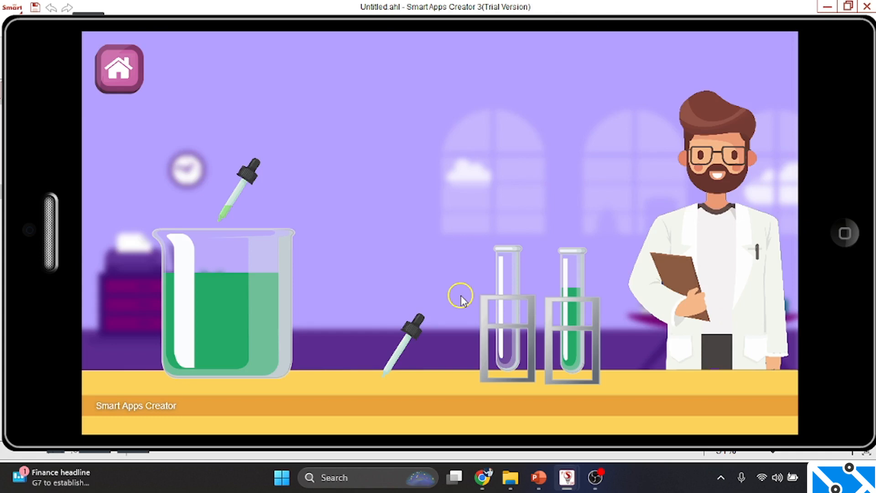
pyautogui.click(119, 62)
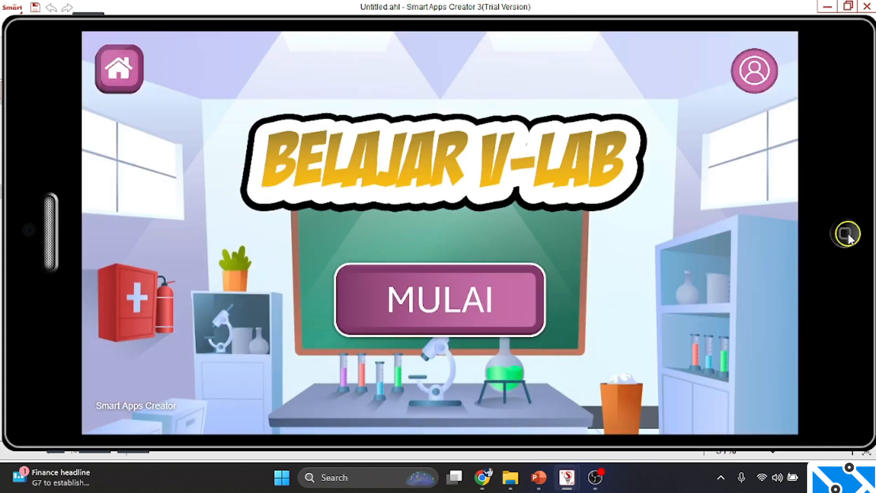
pyautogui.click(835, 246)
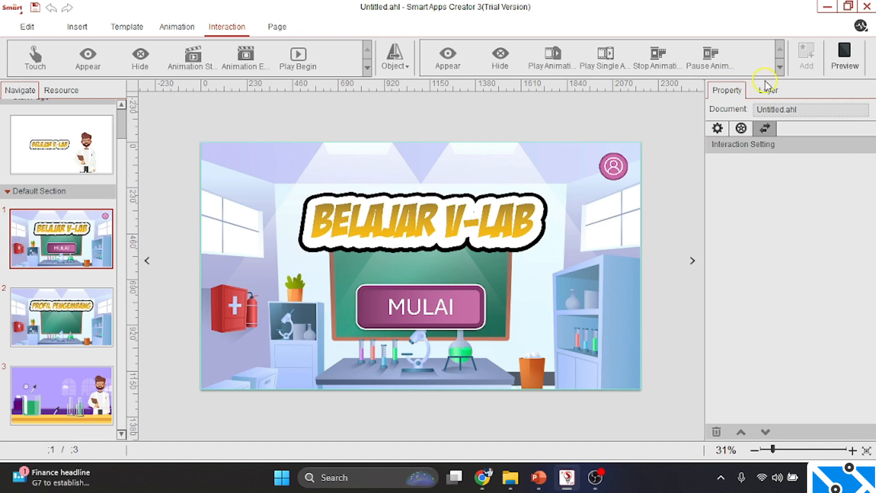
# Add a Float In animation with the downward effect to the profile button, playing when browsing, and hide the object when browsing.
pyautogui.click(718, 128)
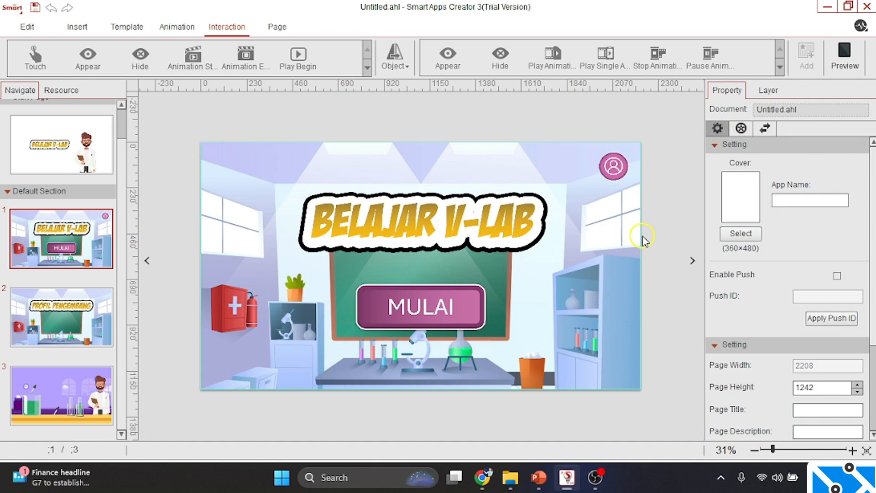
pyautogui.click(613, 175)
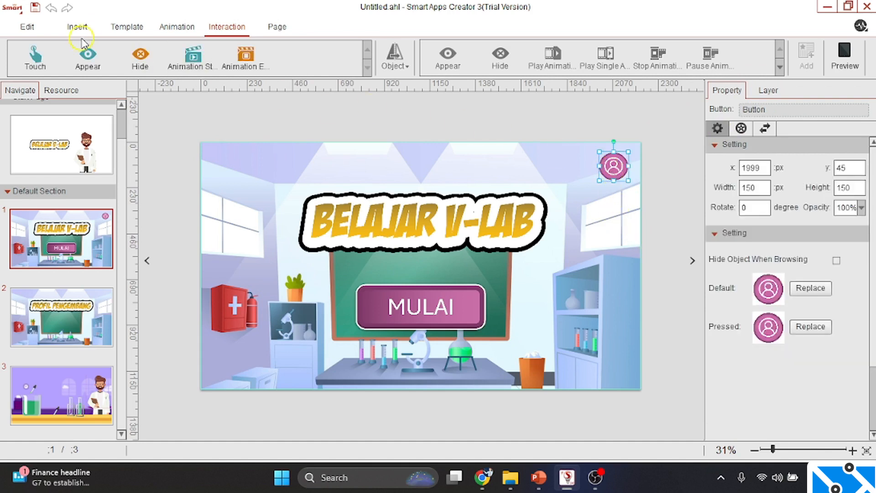
pyautogui.click(172, 25)
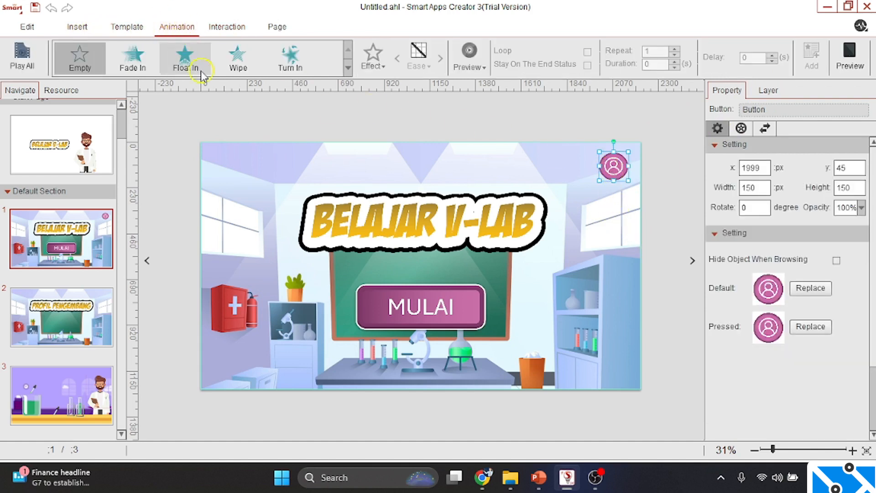
pyautogui.click(187, 62)
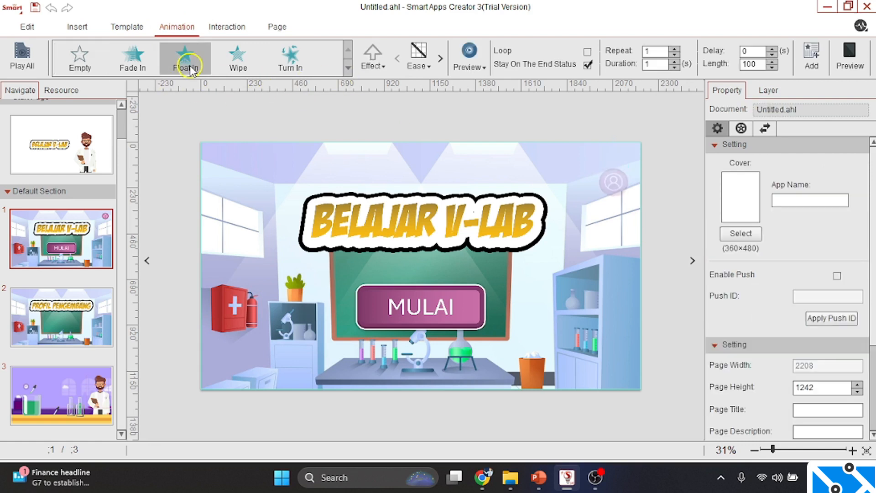
pyautogui.click(372, 59)
pyautogui.click(387, 117)
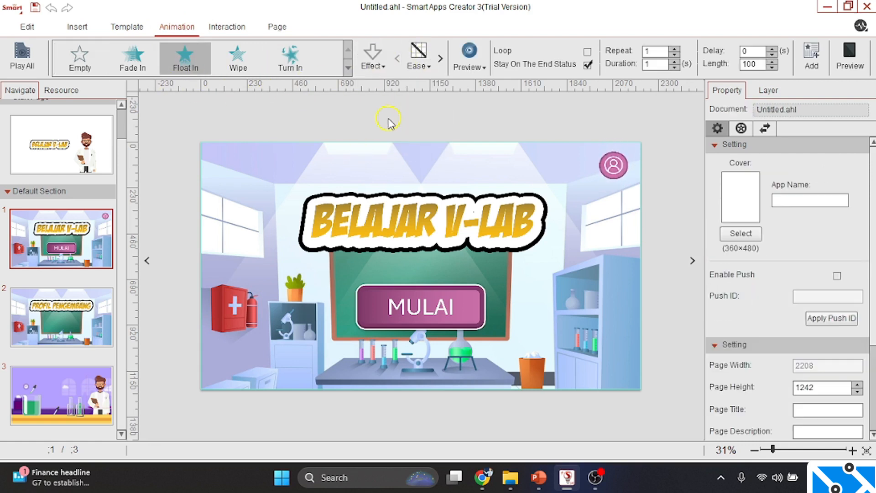
pyautogui.click(811, 54)
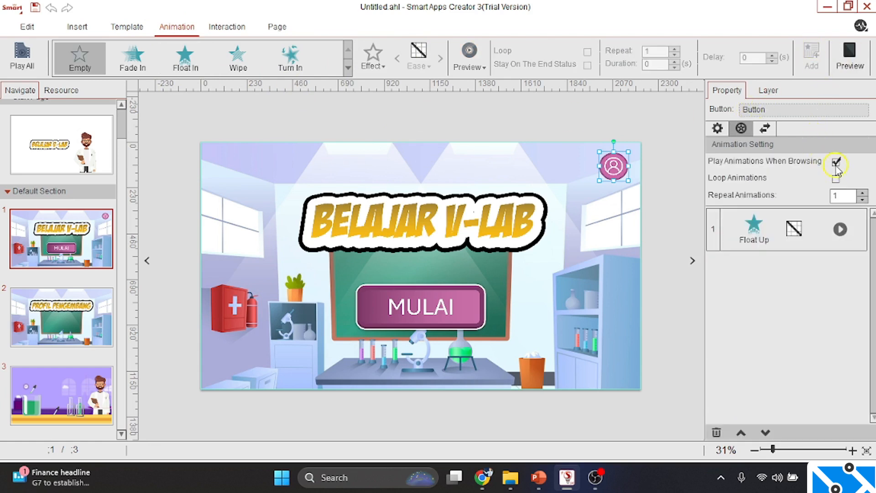
pyautogui.click(719, 129)
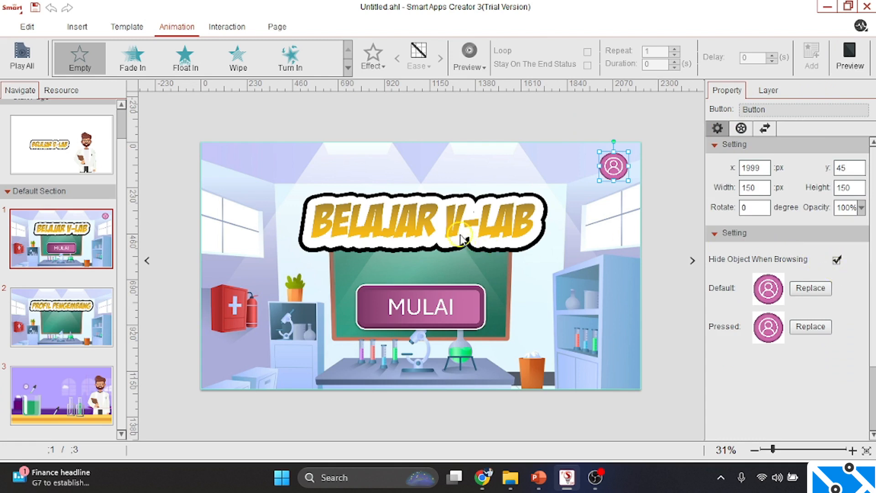
# Add a Zoom animation to the MULAI button and return to its general settings.
pyautogui.click(441, 312)
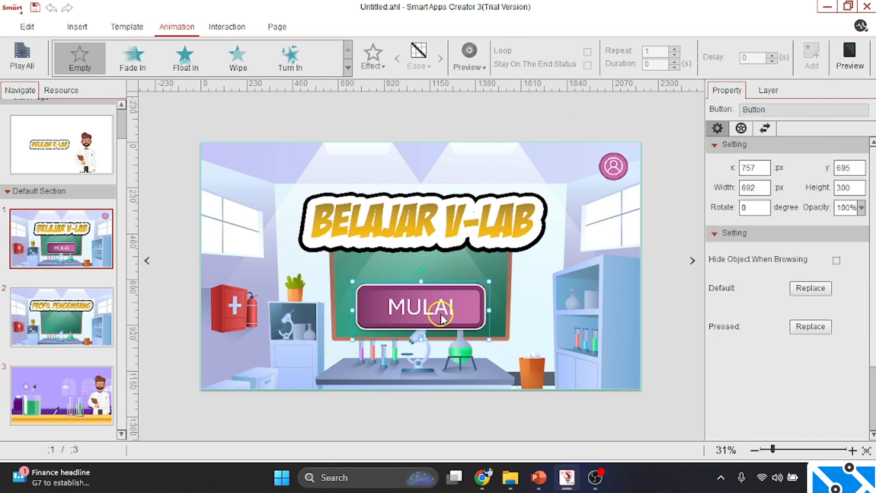
pyautogui.click(348, 68)
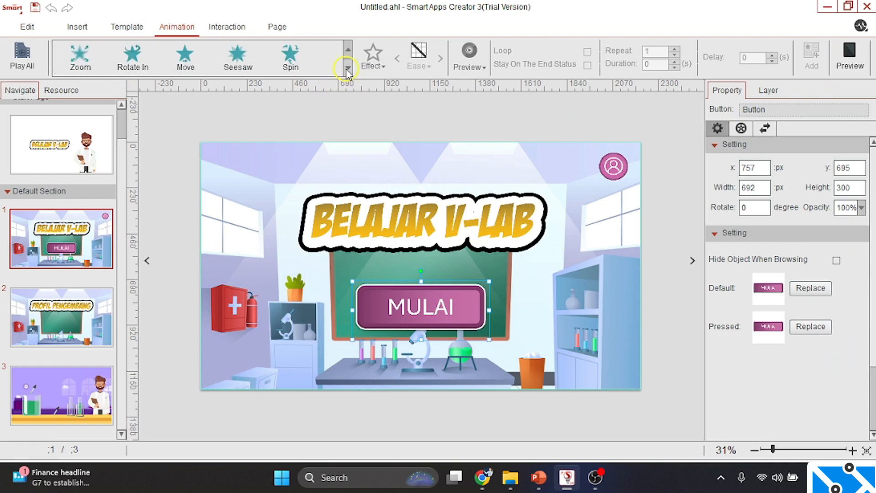
pyautogui.click(81, 67)
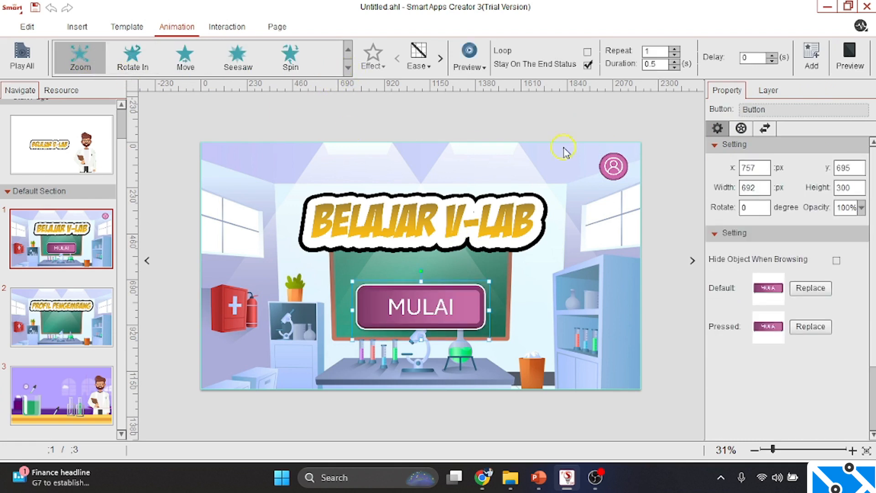
pyautogui.click(811, 56)
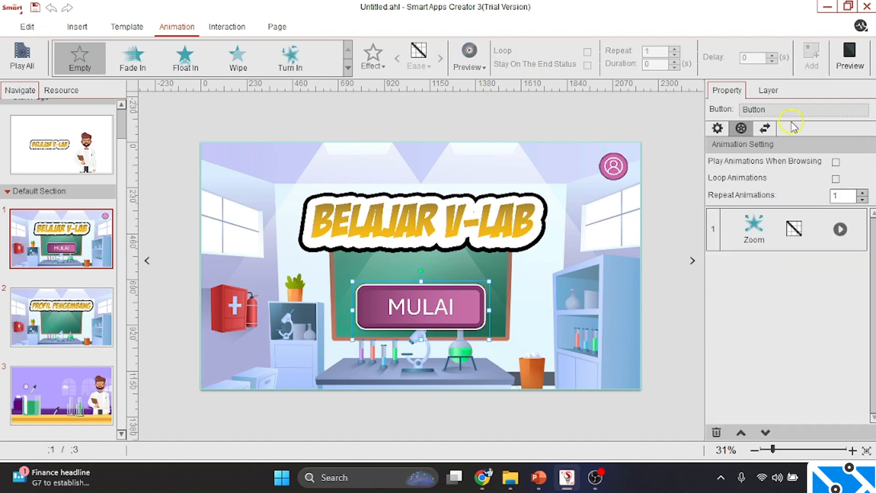
pyautogui.click(720, 129)
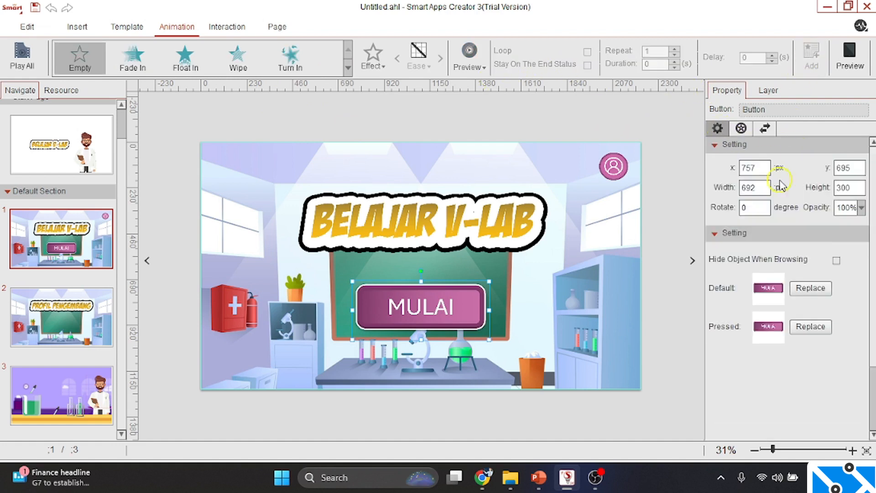
# Add a Zoom animation to the BELAJAR V-LAB title image, hide it when browsing, and preview the menu page.
pyautogui.click(516, 245)
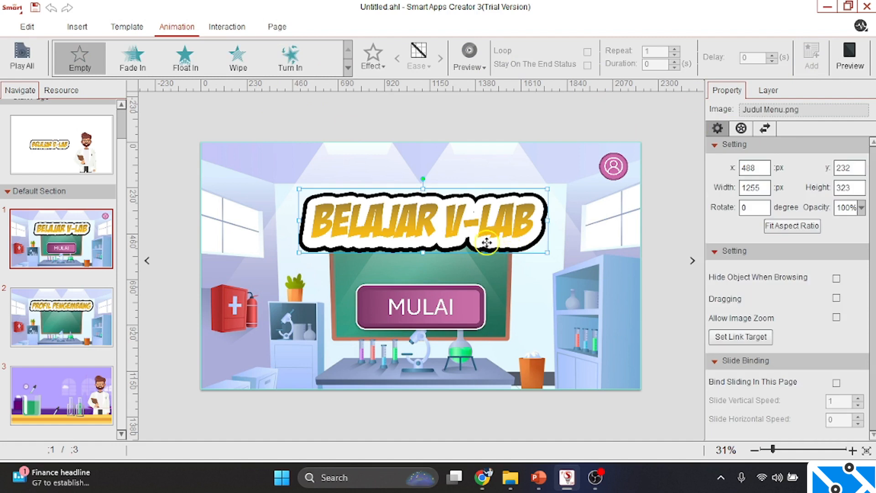
pyautogui.click(348, 68)
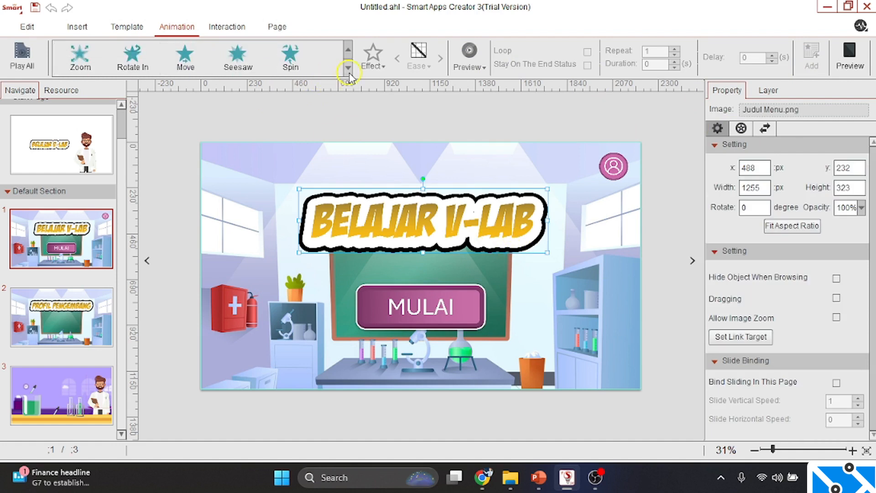
pyautogui.click(81, 59)
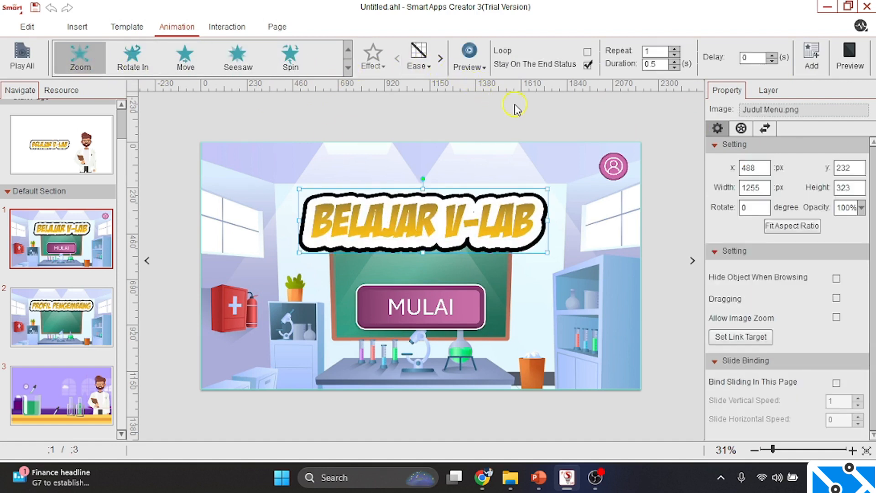
pyautogui.click(812, 57)
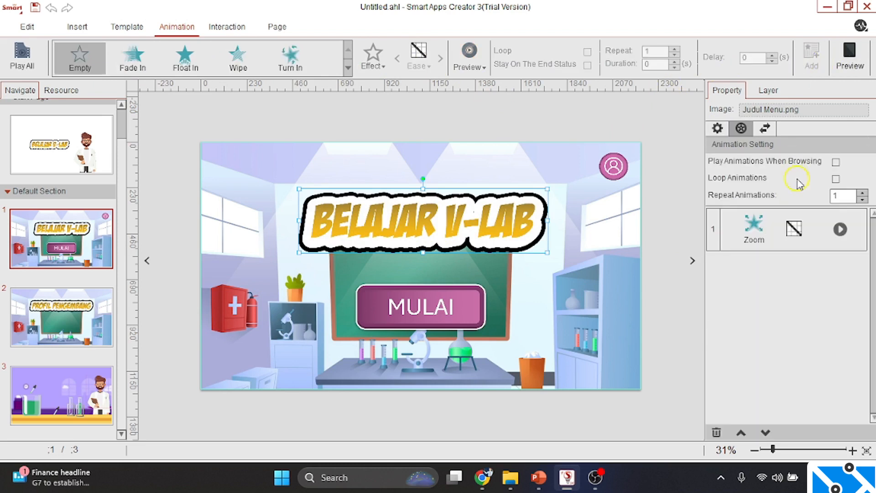
pyautogui.click(717, 128)
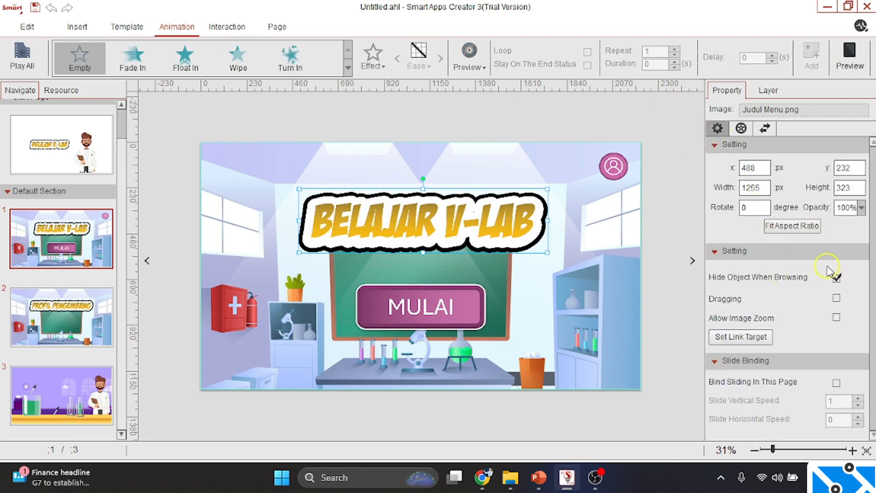
pyautogui.click(849, 54)
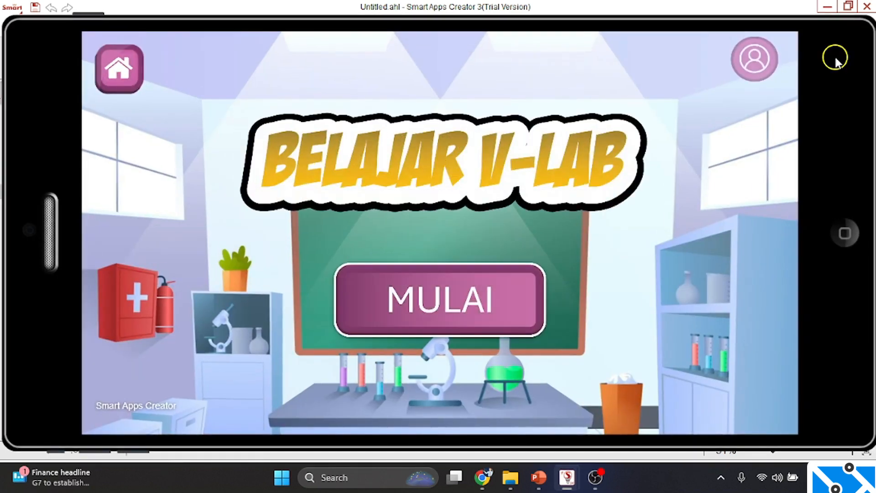
pyautogui.click(844, 234)
# Open page 3 and toggle the lock on the meja.png table layer off and back on.
pyautogui.click(41, 389)
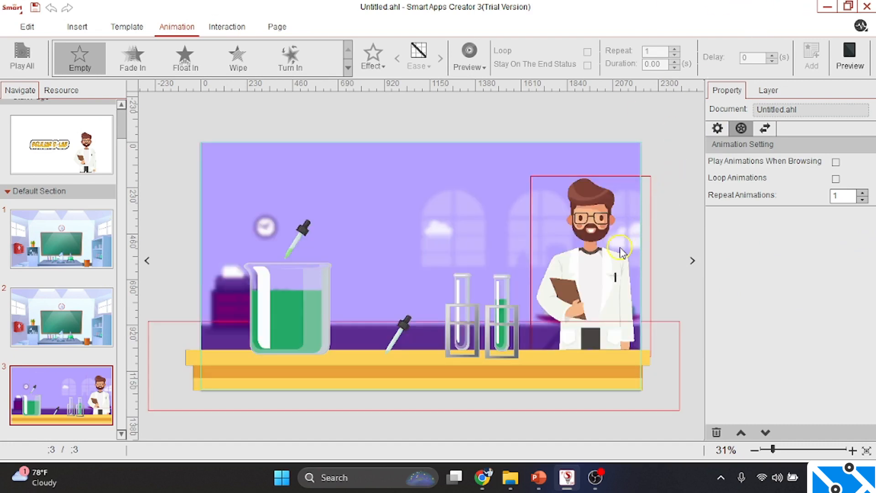
pyautogui.click(771, 91)
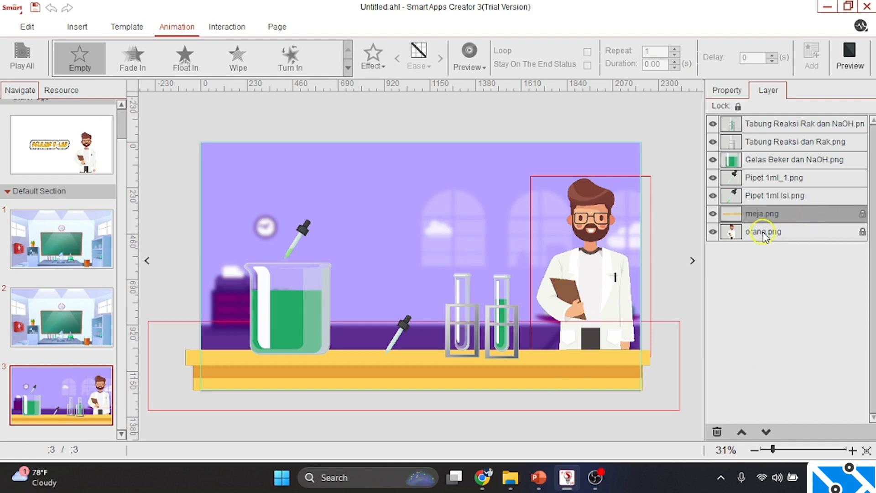
pyautogui.click(738, 108)
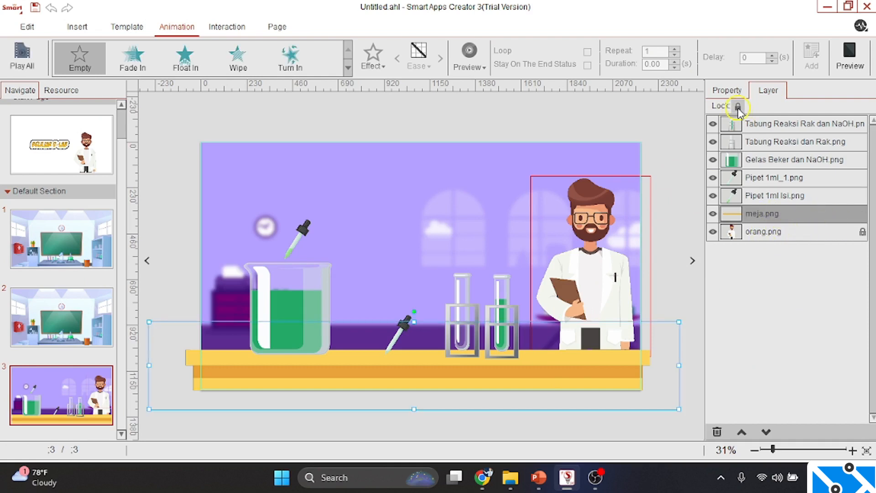
pyautogui.click(738, 108)
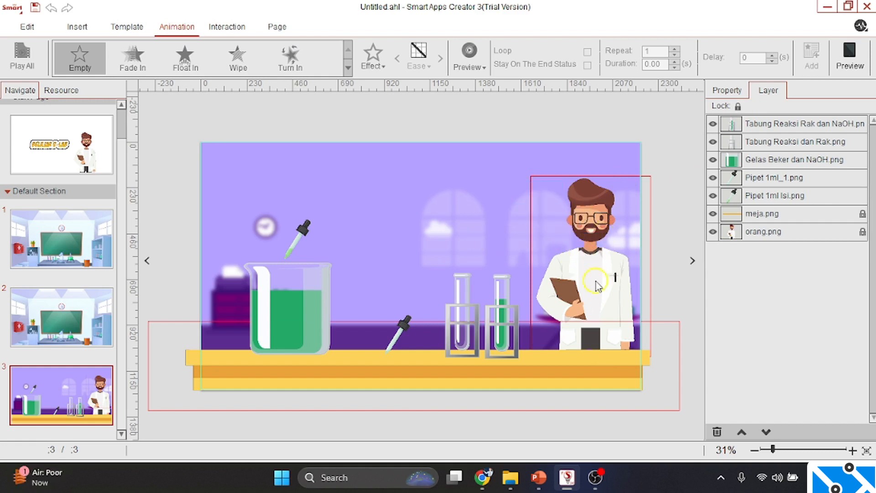
# Enable dragging for the empty pipette on the table and for the filled pipette above the beaker.
pyautogui.click(288, 302)
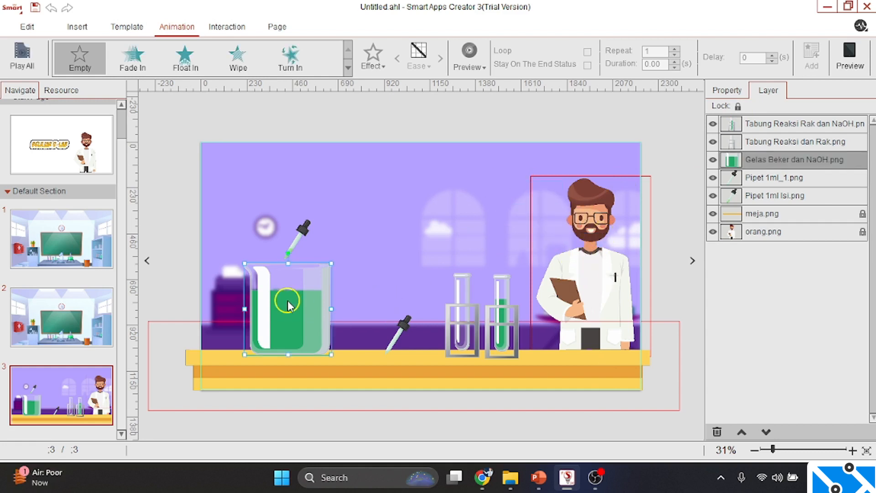
pyautogui.click(726, 90)
pyautogui.click(718, 129)
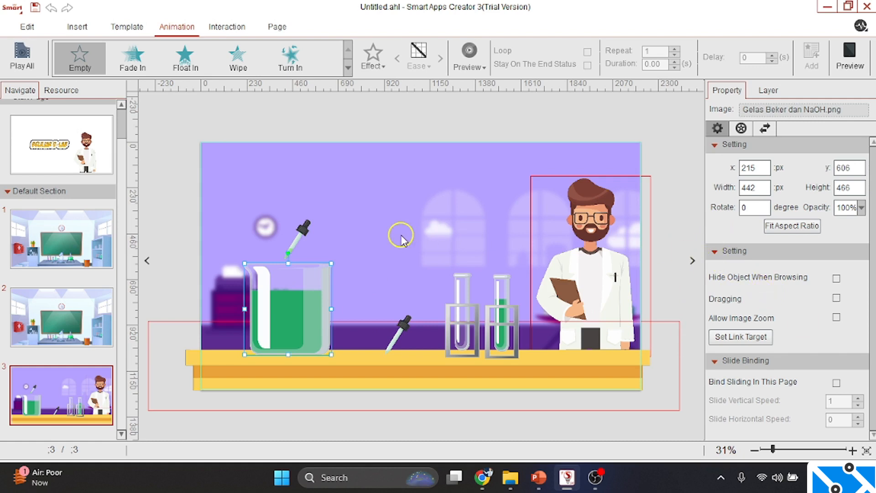
pyautogui.click(456, 325)
pyautogui.click(398, 332)
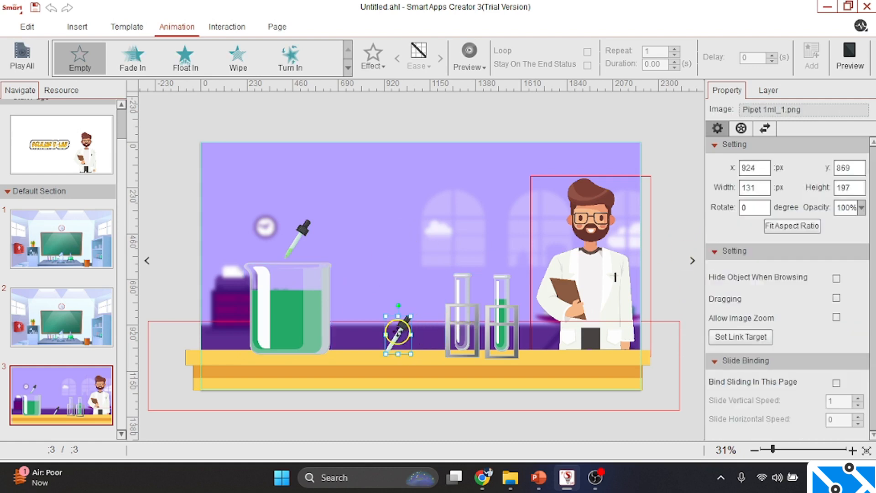
pyautogui.click(837, 299)
pyautogui.click(293, 242)
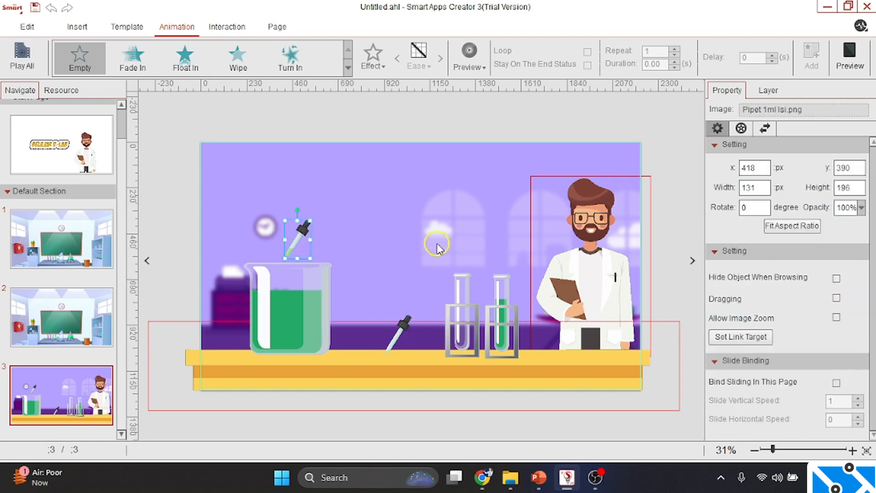
pyautogui.click(836, 298)
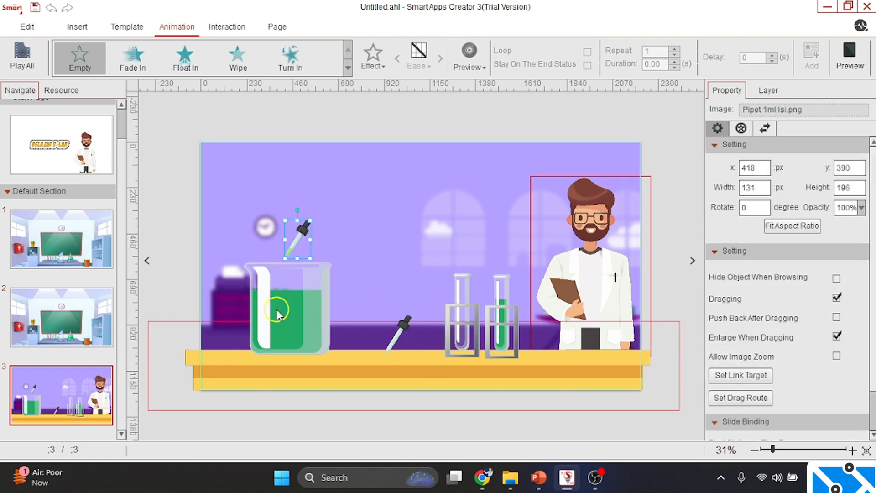
# Shrink the Gelas Beker dan NaOH.png beaker image to about 404 by 426 px.
pyautogui.click(172, 217)
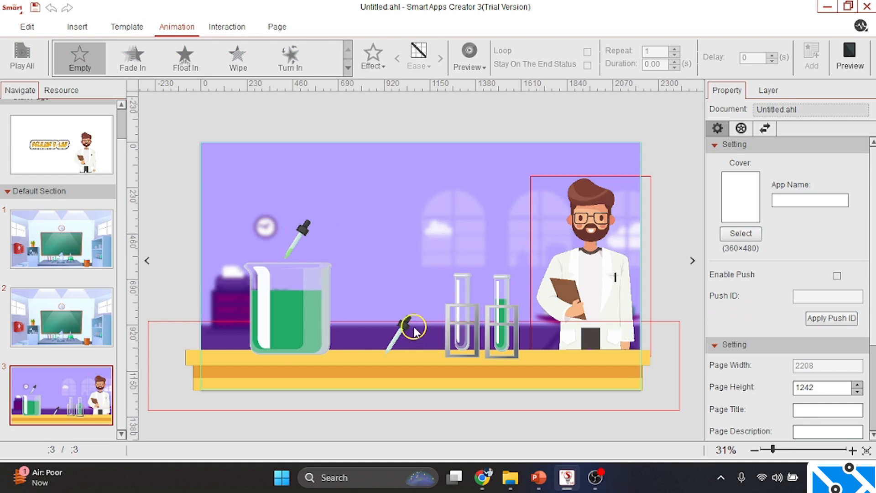
pyautogui.click(499, 324)
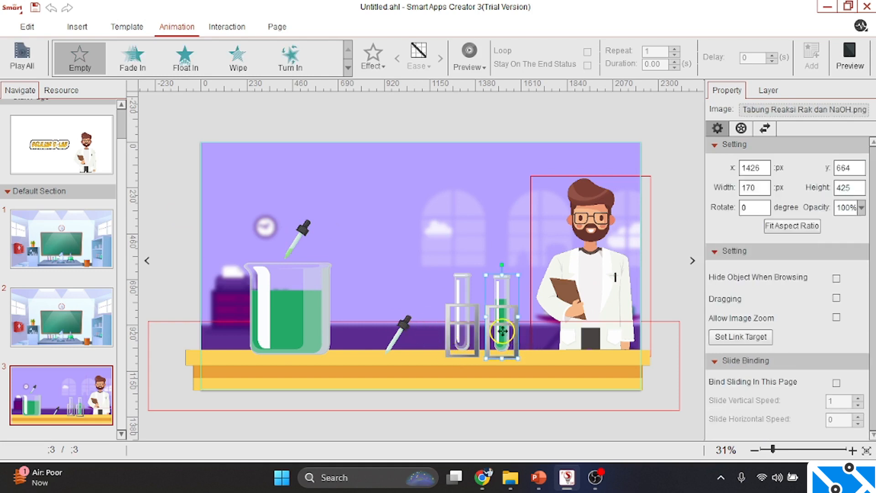
pyautogui.click(270, 320)
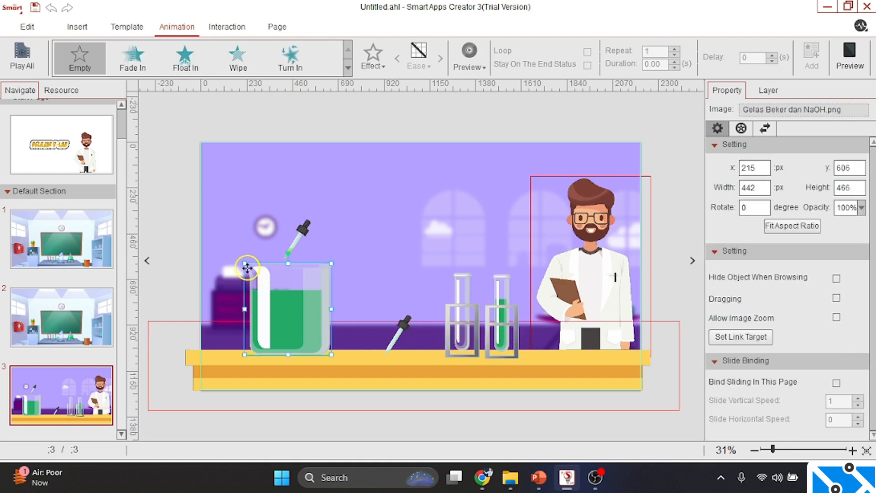
pyautogui.moveTo(245, 263); pyautogui.dragTo(252, 271)
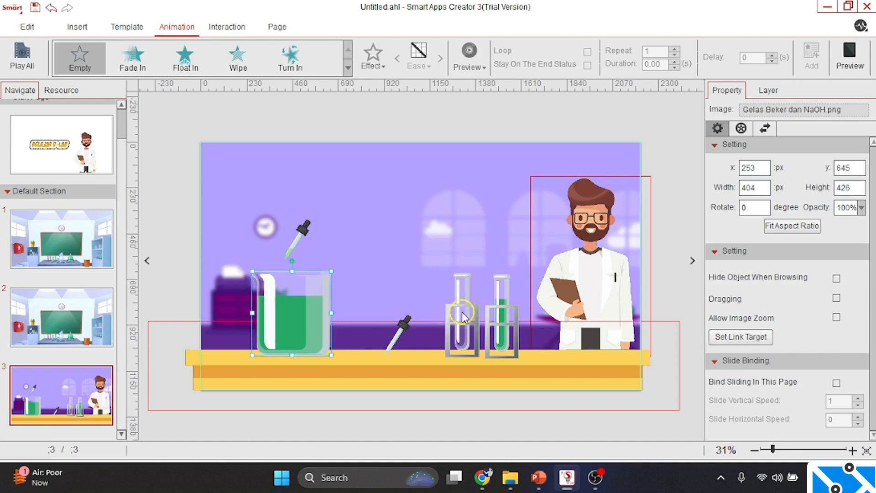
# Insert a horizontal text reading "Ambil senyawa dalam Gelas beker" and widen its box to about 674 px.
pyautogui.click(68, 29)
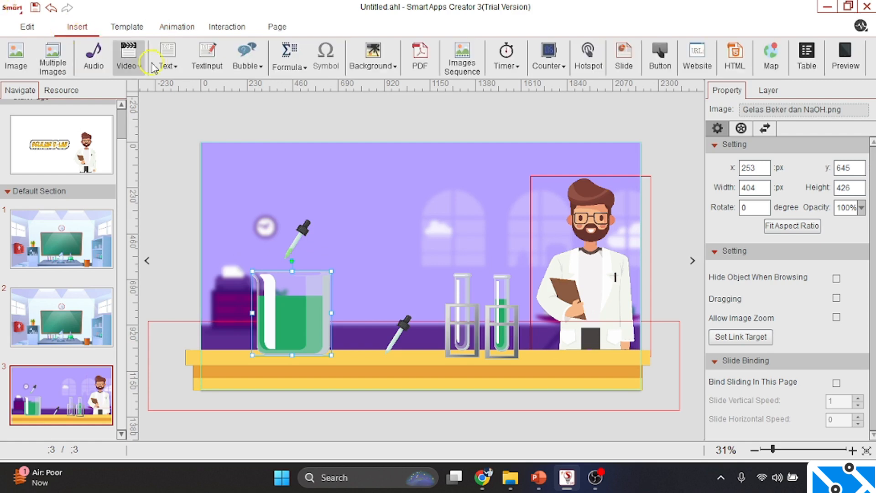
pyautogui.click(28, 27)
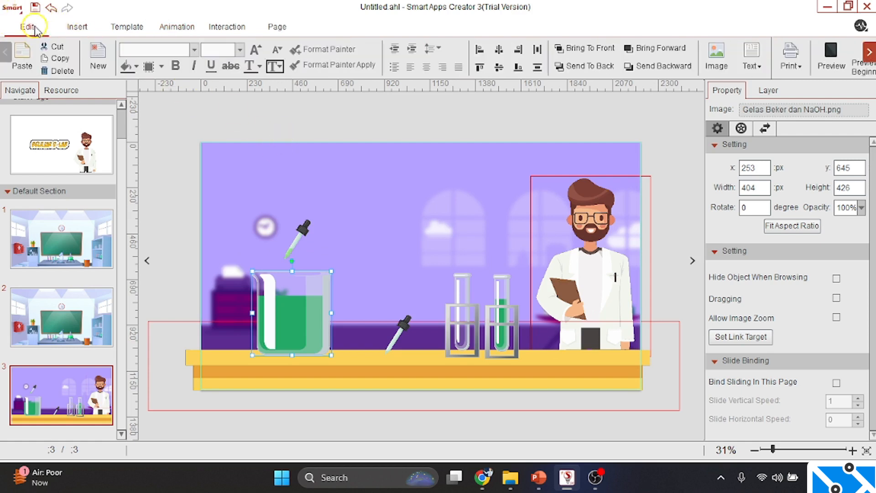
pyautogui.click(80, 28)
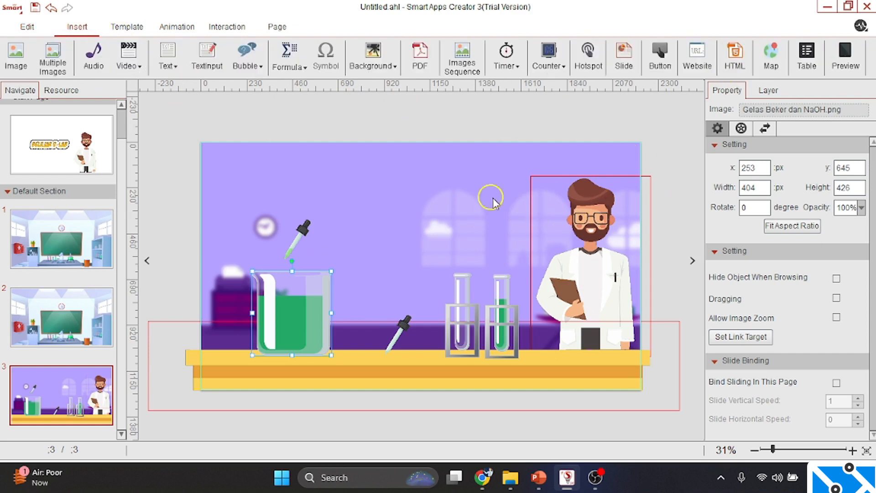
pyautogui.click(175, 72)
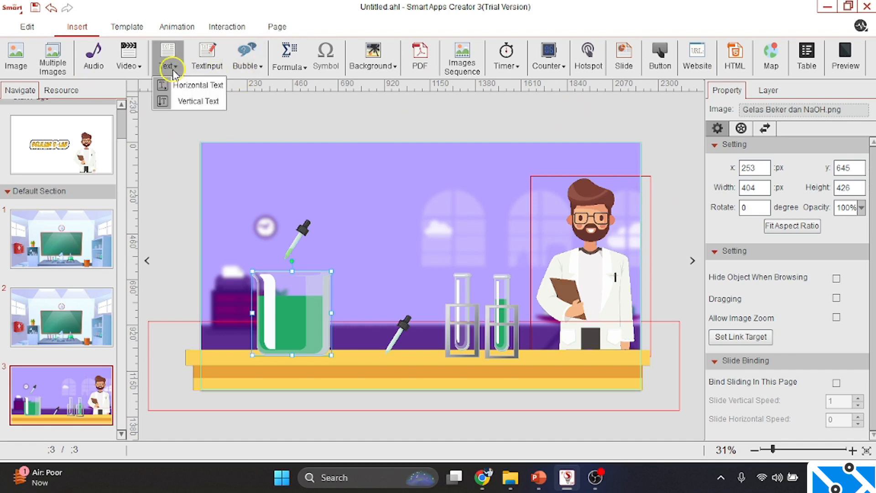
pyautogui.click(193, 93)
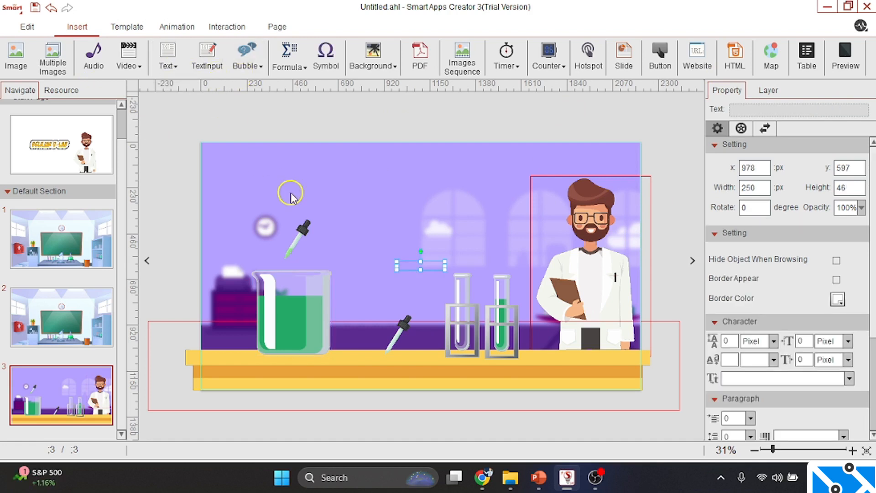
pyautogui.click(303, 176)
pyautogui.click(429, 269)
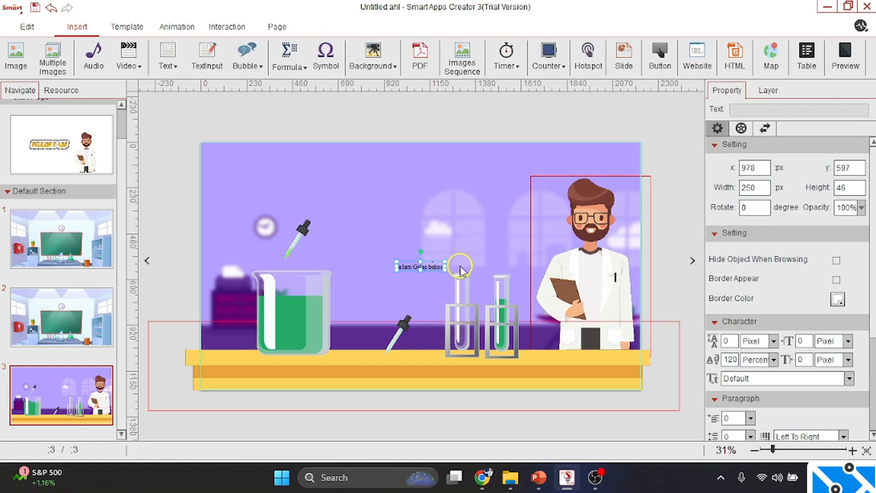
pyautogui.moveTo(445, 267); pyautogui.dragTo(529, 266)
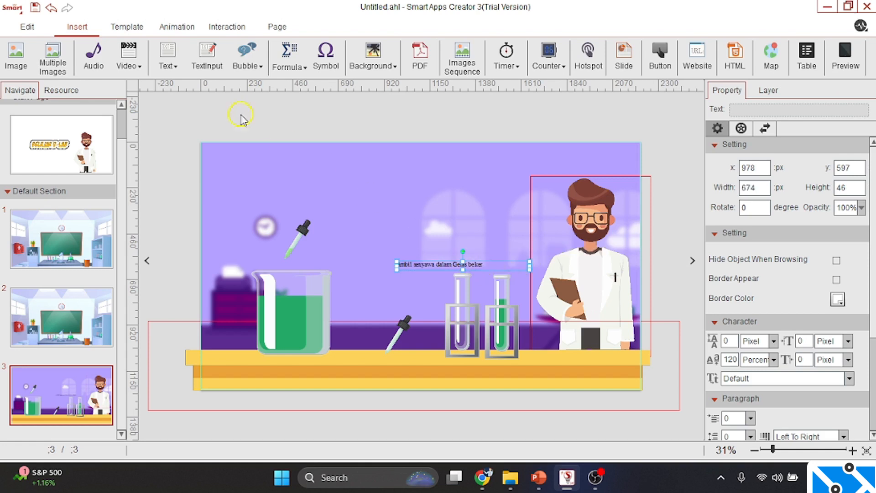
# Set the instruction text's font size to 48 and widen its box to about 753 px.
pyautogui.click(28, 27)
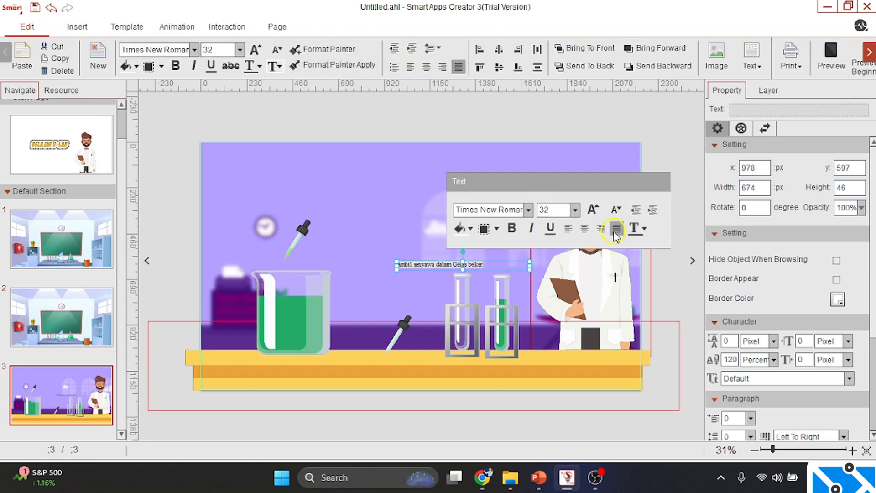
pyautogui.click(593, 209)
pyautogui.click(593, 209)
pyautogui.click(593, 210)
pyautogui.click(593, 209)
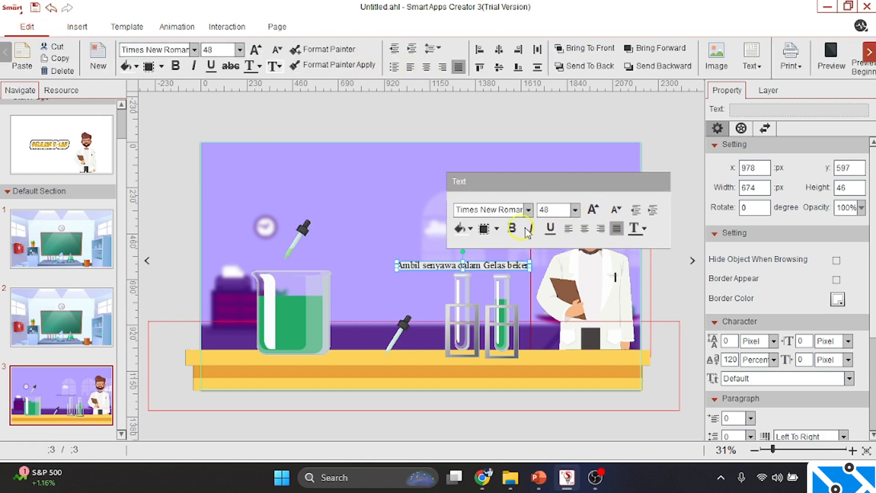
pyautogui.moveTo(397, 265); pyautogui.dragTo(380, 265)
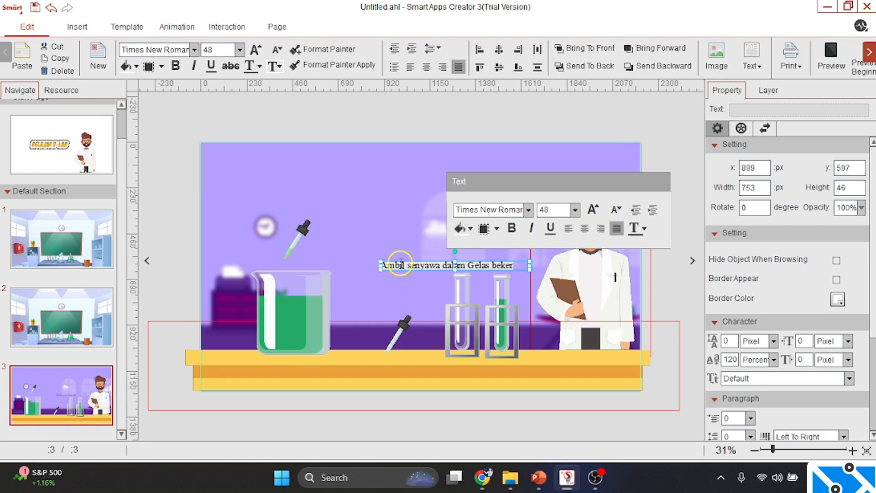
# Move the instruction text up to about x 916, y 273 px and change its first word to "Ambilah".
pyautogui.moveTo(455, 270); pyautogui.dragTo(483, 210)
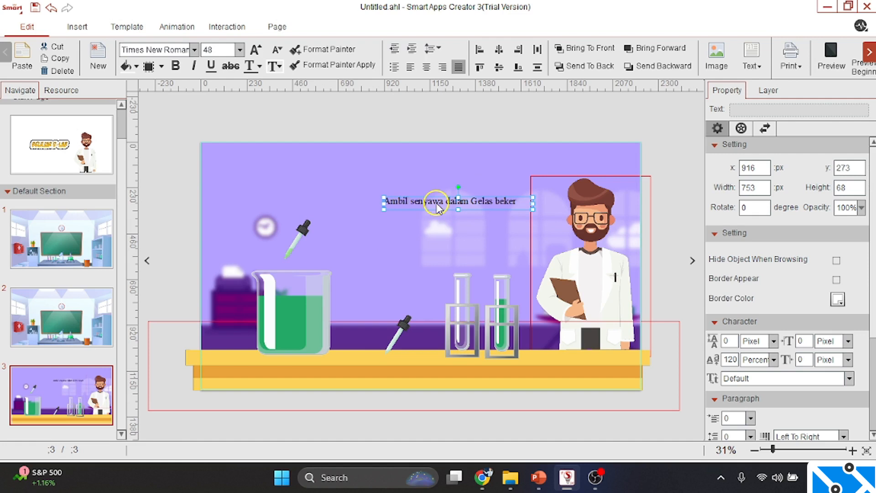
pyautogui.write('lah')
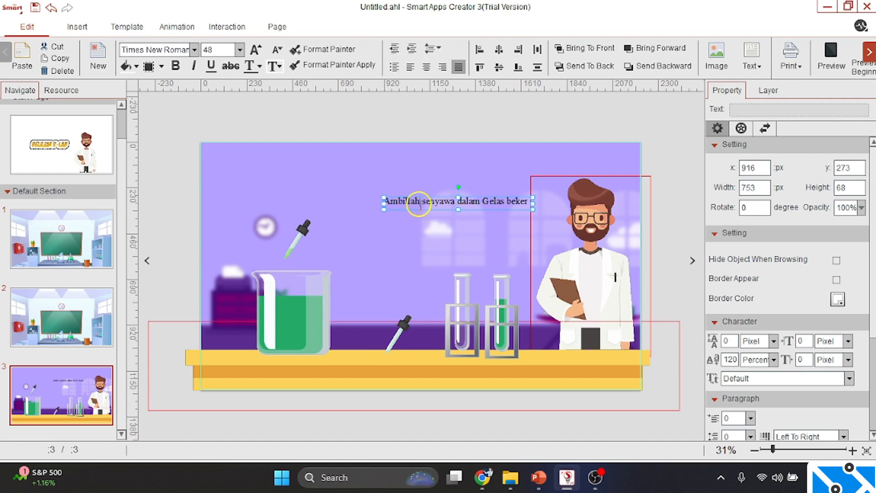
pyautogui.press('BackSpace')
# Format the instruction text as right-aligned white Poppins Medium and reposition its box at about x 616, y 137 px.
pyautogui.moveTo(529, 201); pyautogui.dragTo(386, 202)
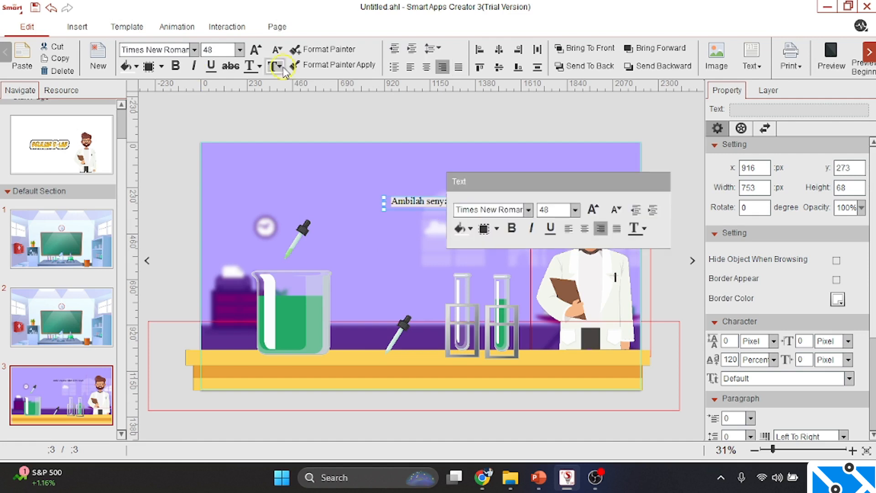
pyautogui.click(260, 66)
pyautogui.click(151, 73)
pyautogui.moveTo(516, 204); pyautogui.dragTo(544, 177)
pyautogui.doubleClick(487, 175)
pyautogui.click(195, 50)
pyautogui.scroll(5, 168, 98)
pyautogui.click(168, 98)
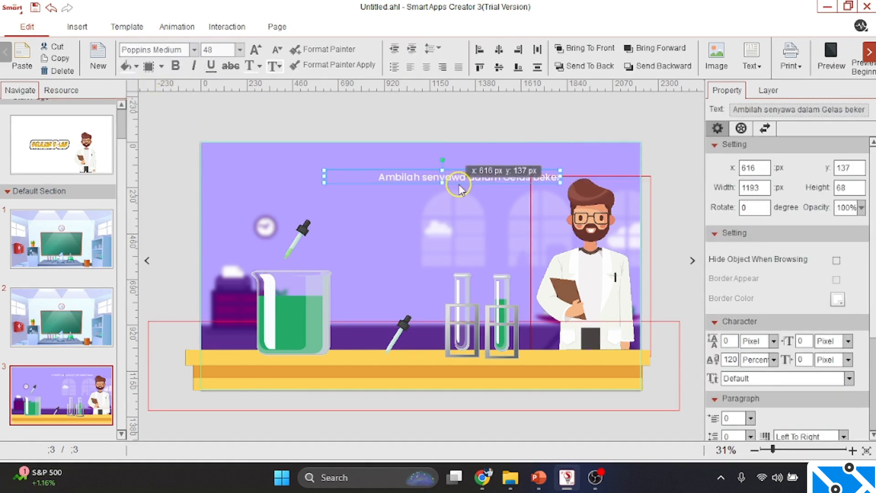
# Duplicate the instruction text to about x 611, y 220 px and move the original up to about x 548, y 70 px.
pyautogui.moveTo(483, 188); pyautogui.dragTo(478, 201)
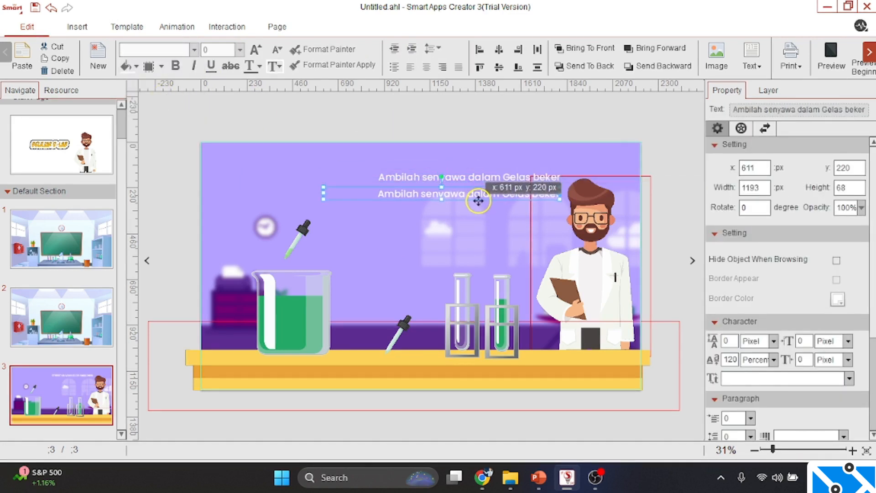
pyautogui.click(559, 177)
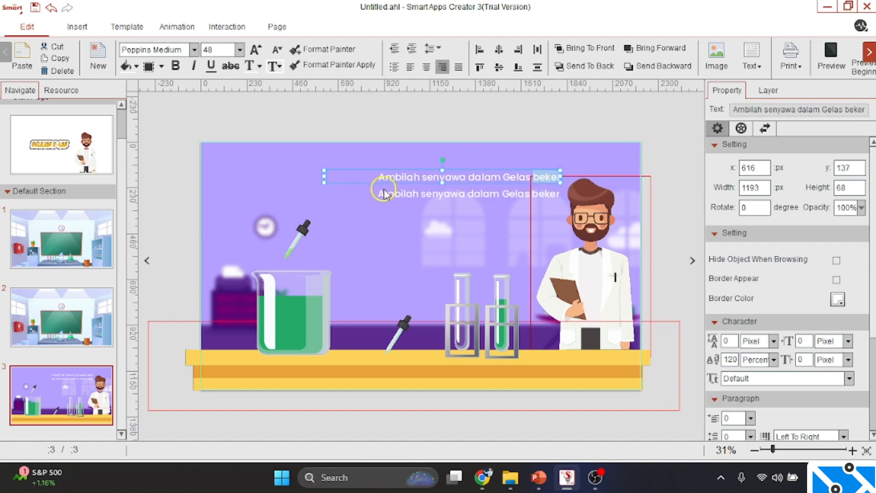
pyautogui.moveTo(379, 182); pyautogui.dragTo(368, 175)
# Make the upper text read "Ambilah senyawa dalam Gelas beker menggunakan pipet" on two lines and place it at about x 604, y 78 px.
pyautogui.click(533, 164)
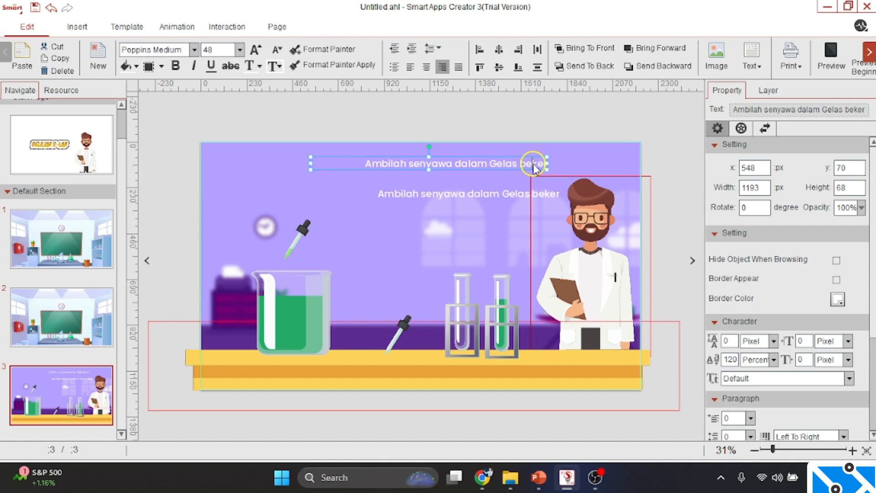
pyautogui.hotkey('ctrl', 'a')
pyautogui.press('BackSpace')
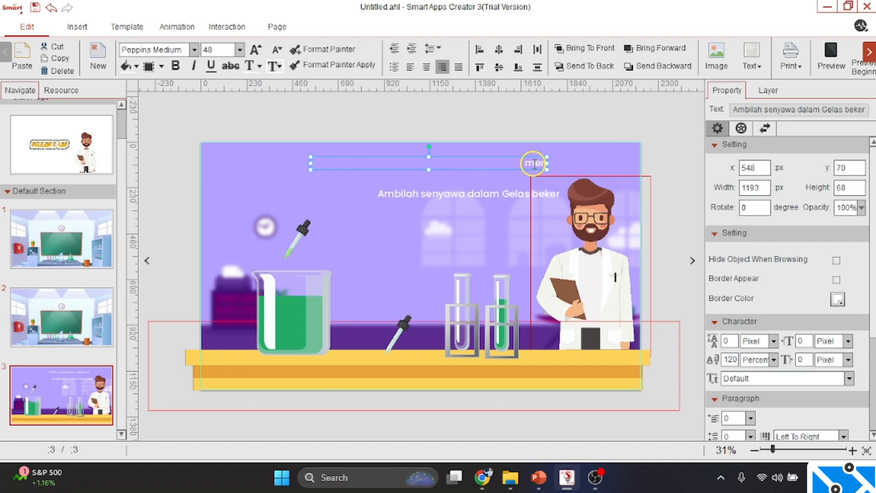
pyautogui.write('menggunakan pipe')
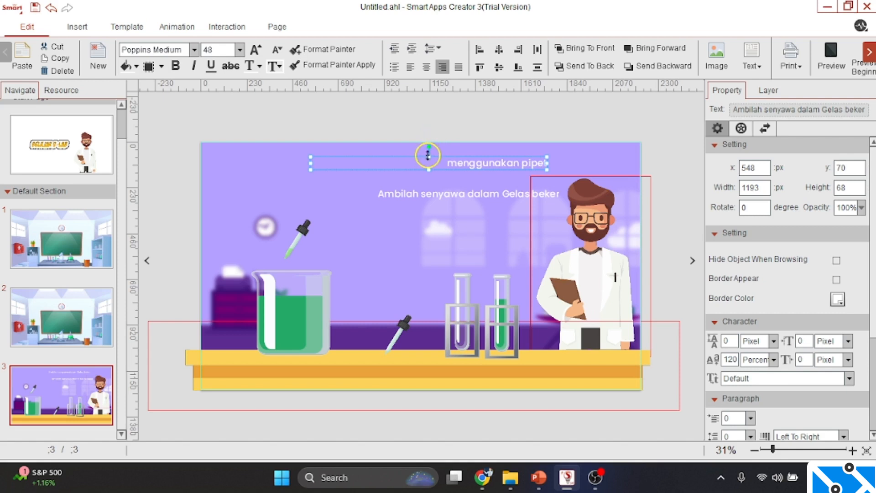
pyautogui.moveTo(428, 156); pyautogui.dragTo(464, 180)
# Replace the lower text with "Teteskan senyawa pada pipet ke dalam tabung reaksi" on two lines and fit its box around both lines.
pyautogui.click(459, 195)
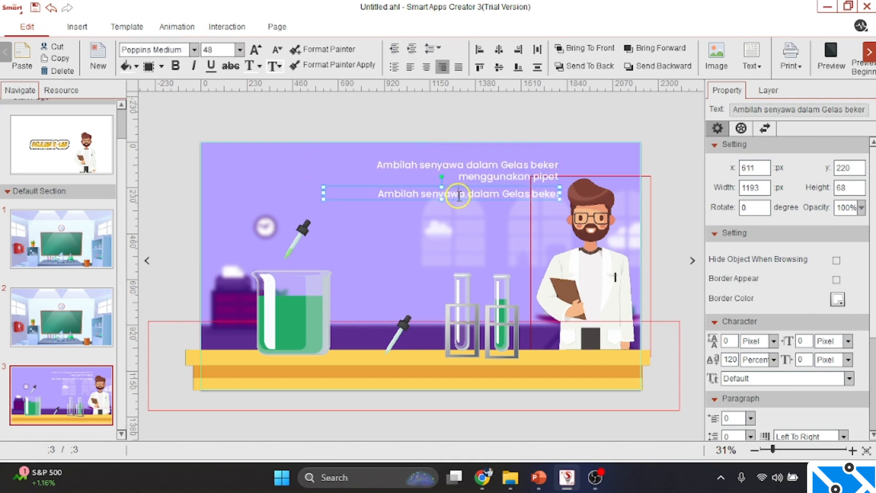
pyautogui.doubleClick(459, 195)
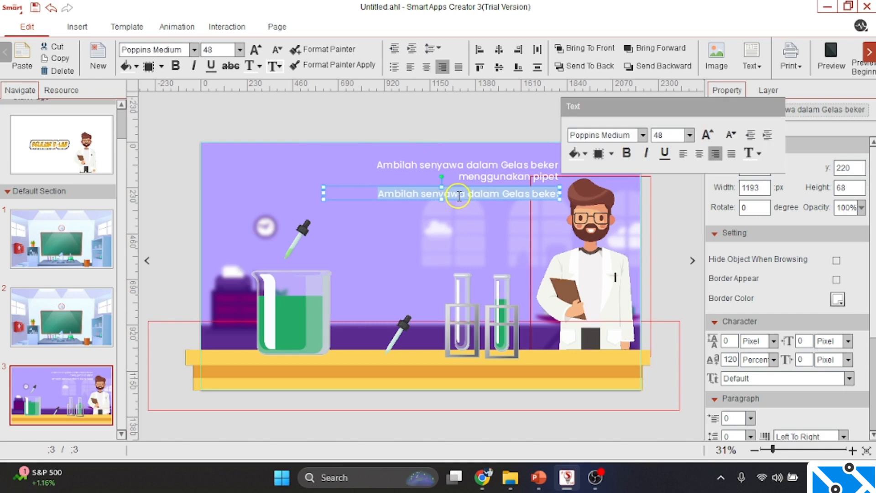
pyautogui.write('Teteskan s')
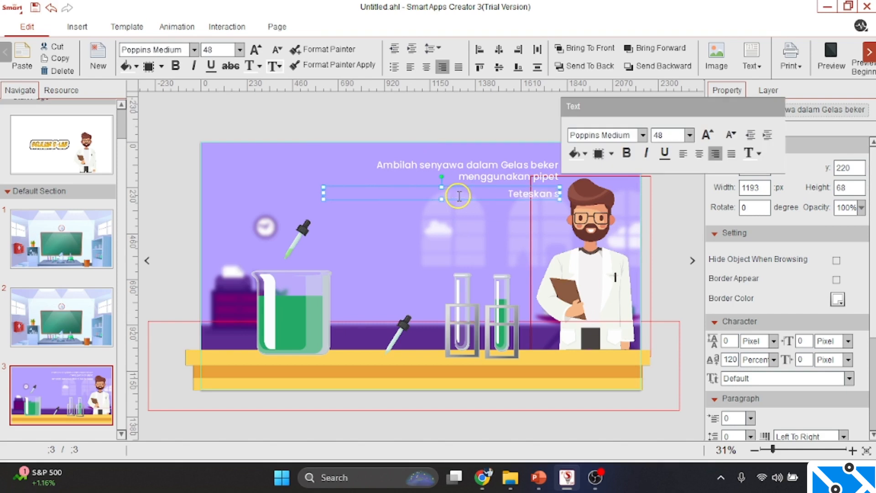
pyautogui.write('enyawa pada p')
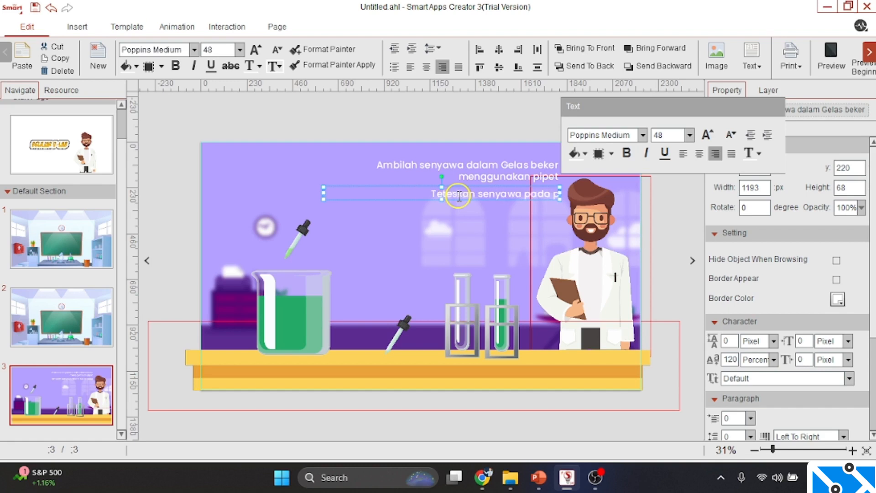
pyautogui.write('ipet ke tab')
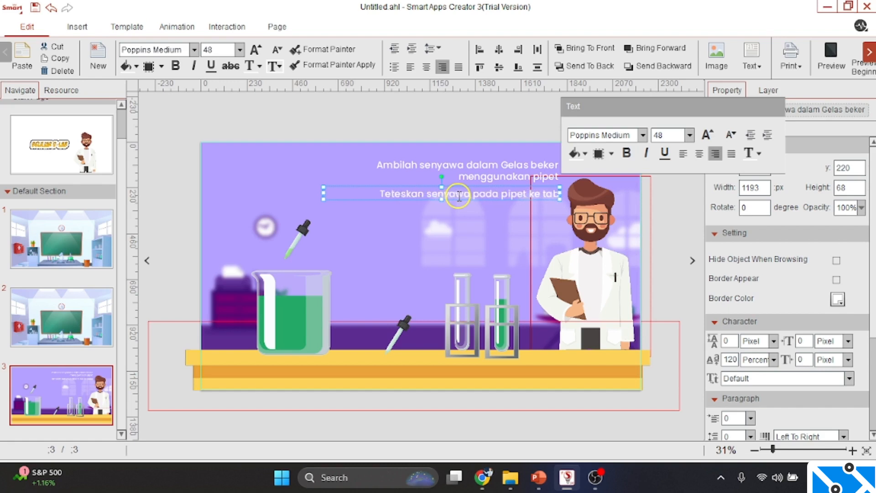
pyautogui.press('BackSpace')
pyautogui.press('BackSpace')
pyautogui.press('BackSpace')
pyautogui.press('BackSpace')
pyautogui.press('BackSpace')
pyautogui.press('BackSpace')
pyautogui.press('BackSpace')
pyautogui.press('BackSpace')
pyautogui.press('BackSpace')
pyautogui.press('BackSpace')
pyautogui.press('BackSpace')
pyautogui.press('BackSpace')
pyautogui.press('BackSpace')
pyautogui.press('BackSpace')
pyautogui.press('BackSpace')
pyautogui.press('BackSpace')
pyautogui.press('BackSpace')
pyautogui.press('BackSpace')
pyautogui.press('BackSpace')
pyautogui.press('BackSpace')
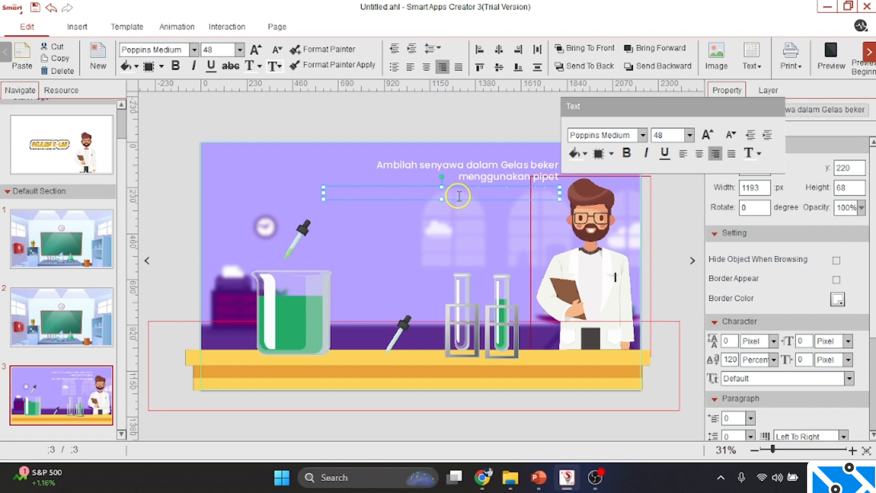
pyautogui.write('dalam tabung reaksi')
pyautogui.moveTo(442, 198); pyautogui.dragTo(446, 215)
# Narrow both instruction text boxes from their left edges to fit closely around their wording.
pyautogui.click(363, 181)
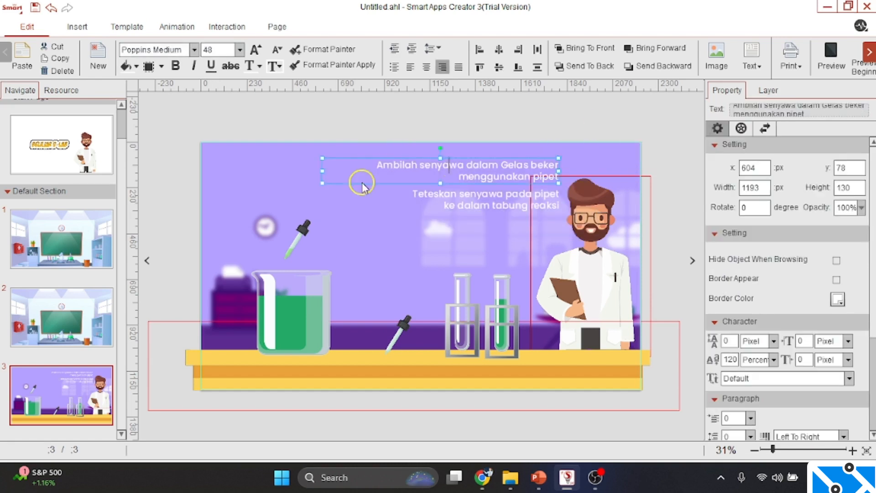
pyautogui.moveTo(324, 171); pyautogui.dragTo(369, 171)
pyautogui.click(439, 196)
pyautogui.moveTo(324, 203); pyautogui.dragTo(403, 200)
# Select both instruction texts together and nudge them slightly left, away from the scientist's head.
pyautogui.keyDown('ctrl'); pyautogui.click(468, 179); pyautogui.keyUp('ctrl')
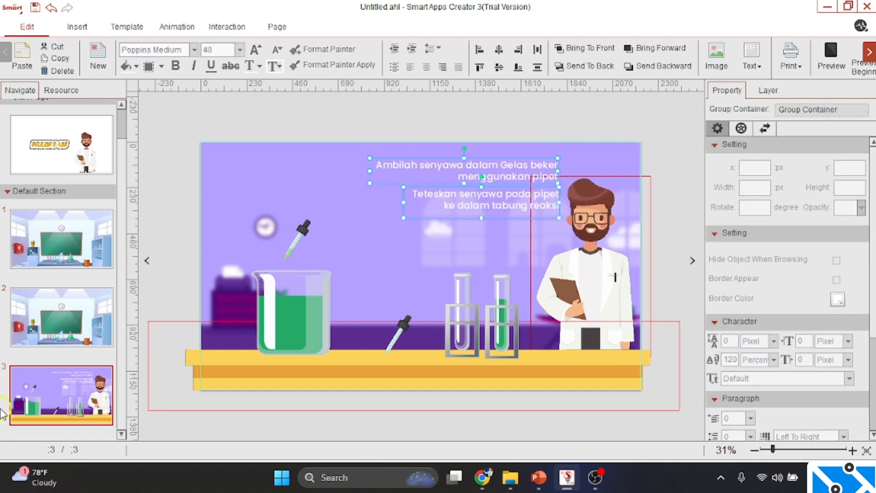
pyautogui.press('Left')
pyautogui.press('Left')
pyautogui.press('Left')
pyautogui.press('Left')
pyautogui.press('Left')
pyautogui.press('Left')
pyautogui.press('Left')
pyautogui.press('Left')
pyautogui.press('Left')
pyautogui.press('Left')
pyautogui.press('Left')
pyautogui.press('Left')
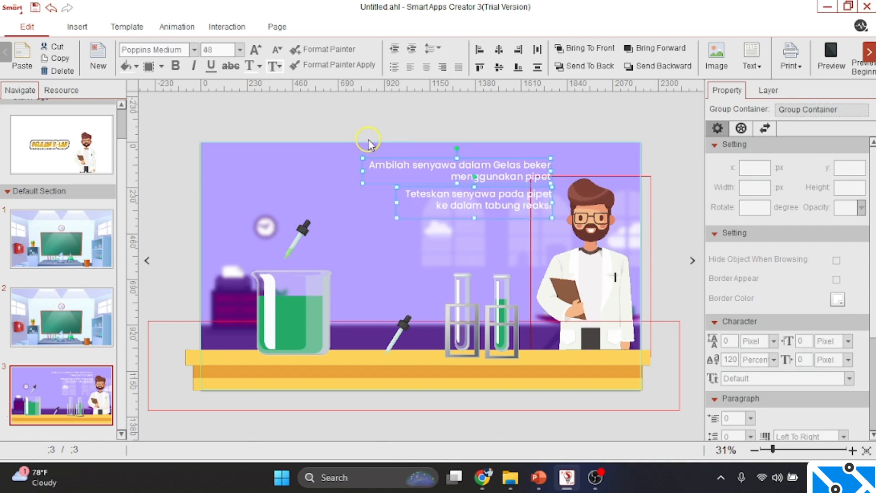
# Enable Push Back After Dragging for the filled pipette above the beaker and for the empty pipette on the table.
pyautogui.click(301, 228)
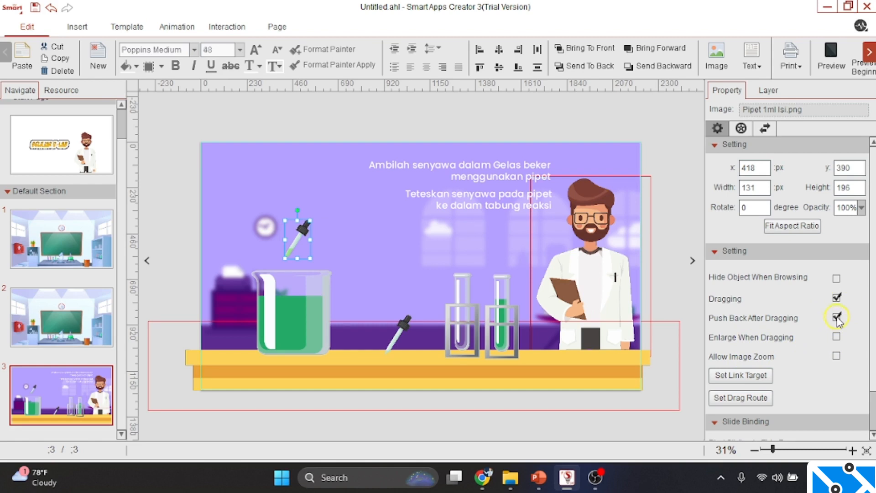
pyautogui.click(397, 335)
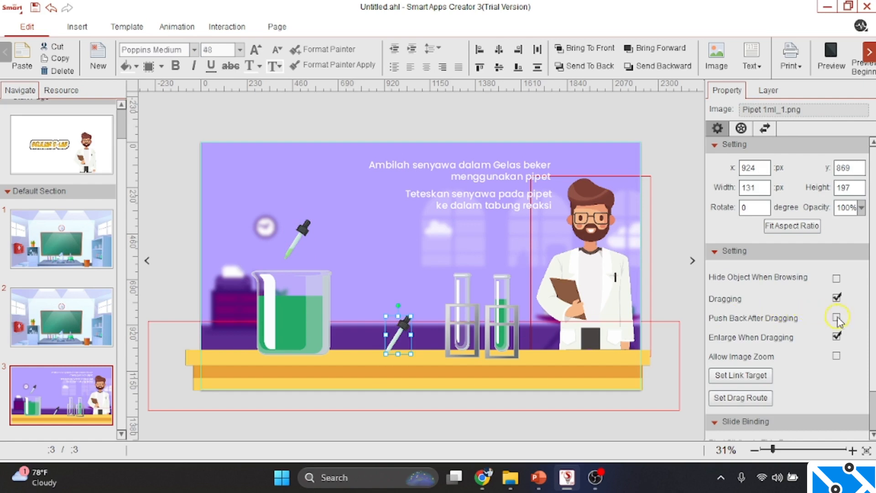
pyautogui.click(610, 153)
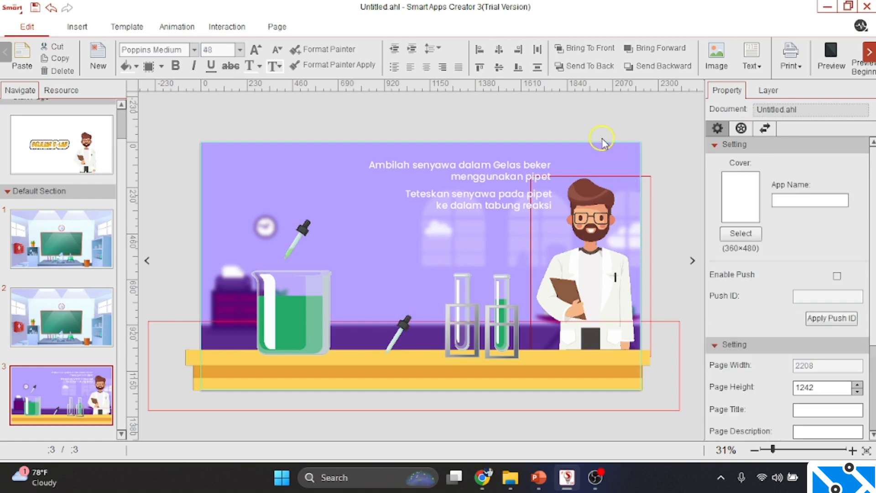
pyautogui.click(297, 237)
pyautogui.click(324, 133)
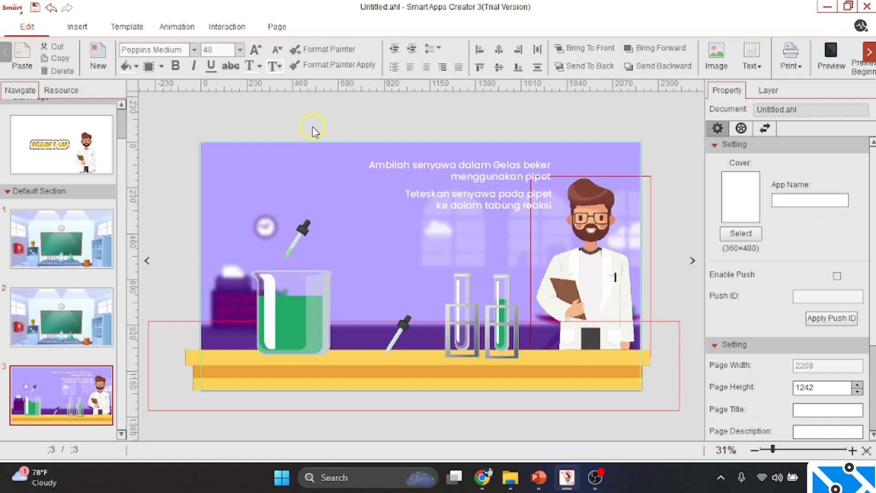
# Insert the audio file Jawaban Benar.mp3 and place its icon just above the page at x 0, y -98 px.
pyautogui.click(76, 28)
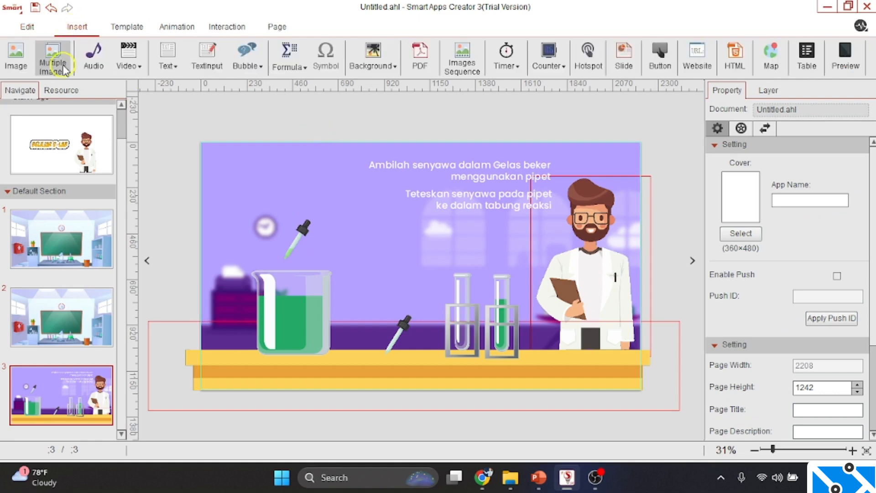
pyautogui.click(95, 59)
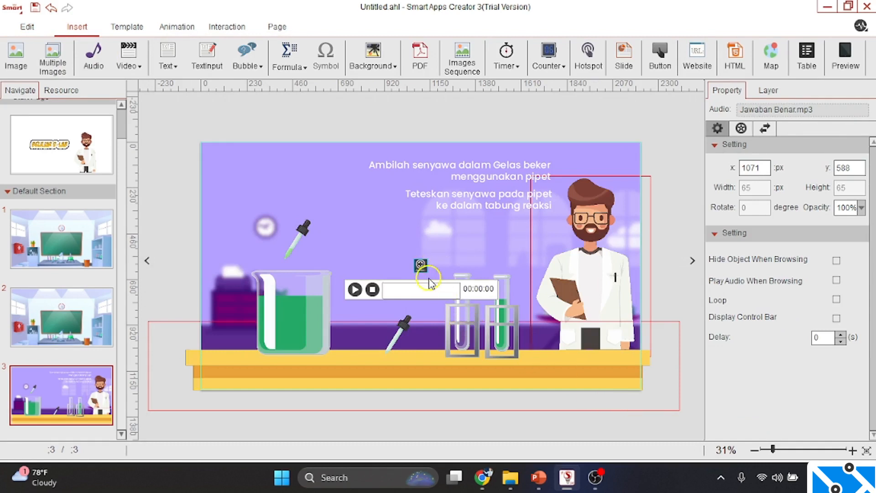
pyautogui.moveTo(429, 279); pyautogui.dragTo(207, 129)
pyautogui.click(239, 133)
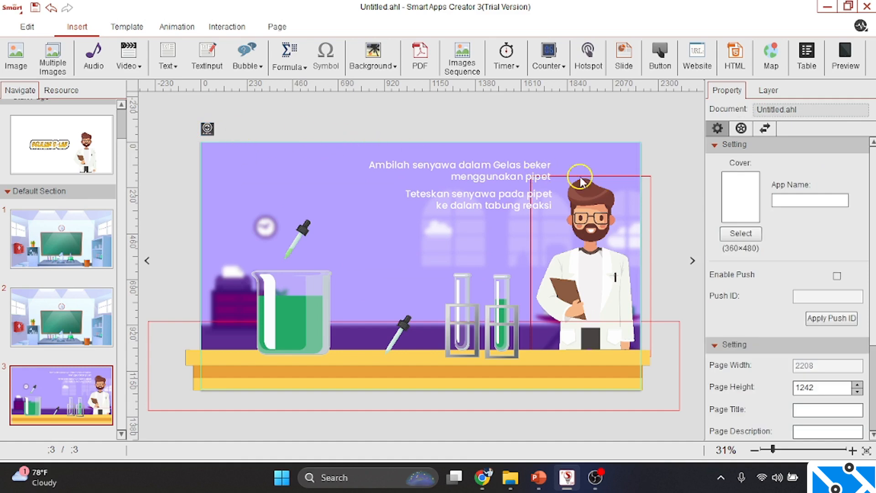
# Select both instruction texts and shift them slightly down.
pyautogui.moveTo(583, 124); pyautogui.dragTo(328, 269)
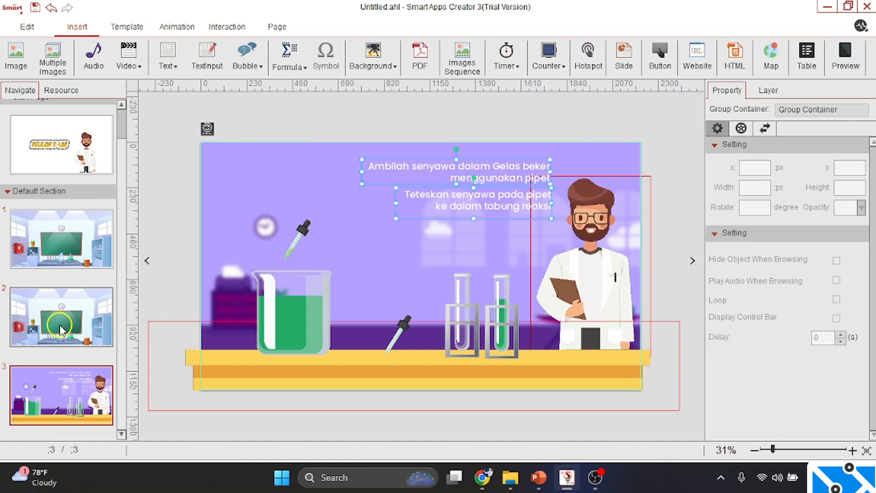
# Play the inserted Jawaban Benar.mp3 audio to check its sound.
pyautogui.click(207, 129)
pyautogui.click(208, 129)
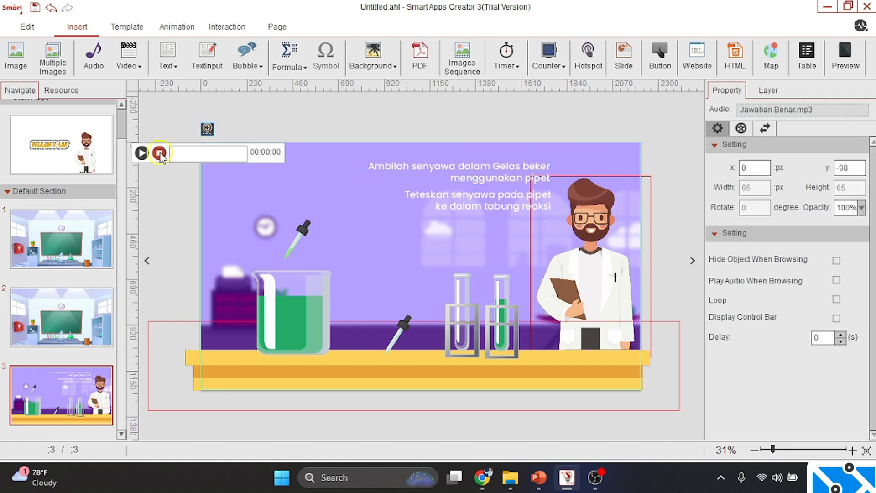
pyautogui.click(142, 153)
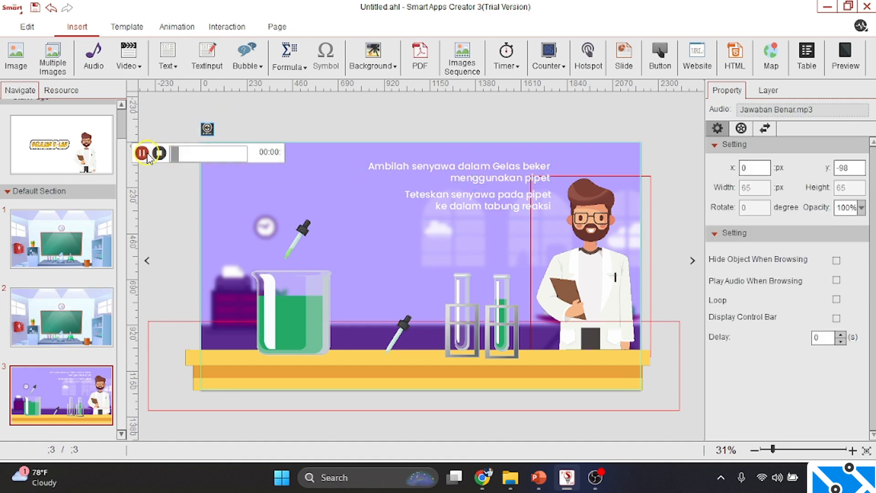
pyautogui.click(338, 163)
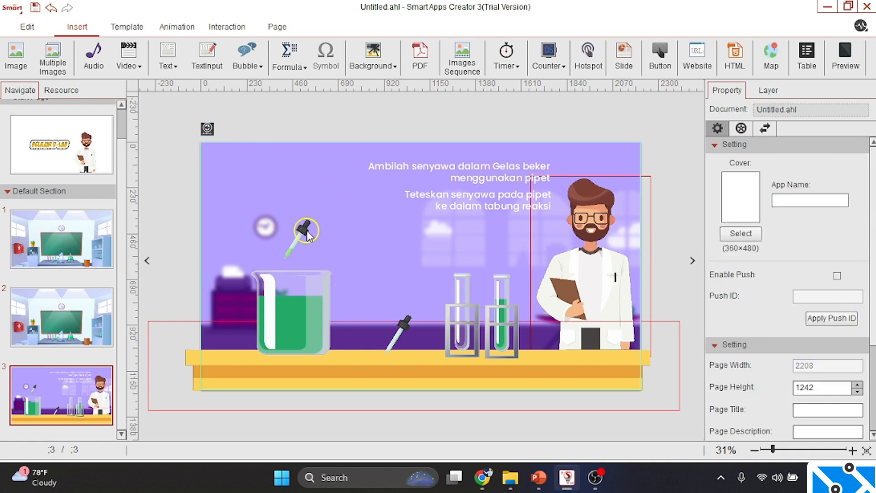
# Move the filled pipette away from the beaker to about x 972, y 526 px.
pyautogui.moveTo(303, 228); pyautogui.dragTo(414, 256)
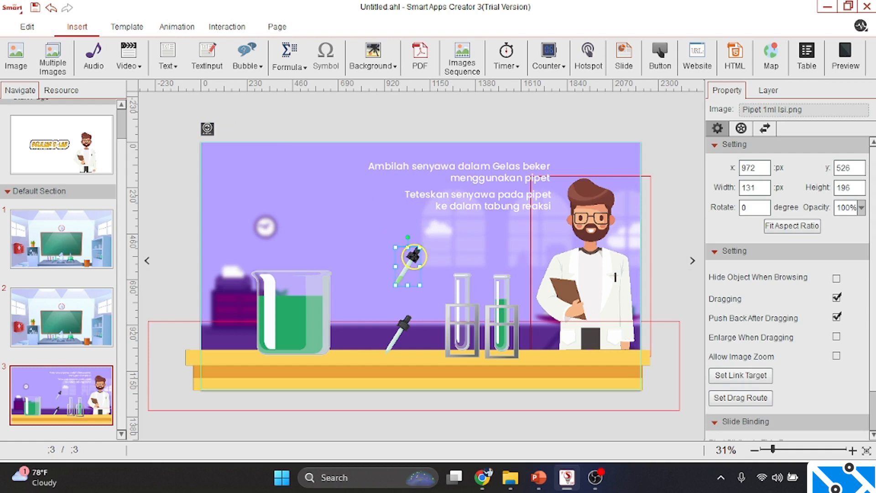
pyautogui.click(405, 122)
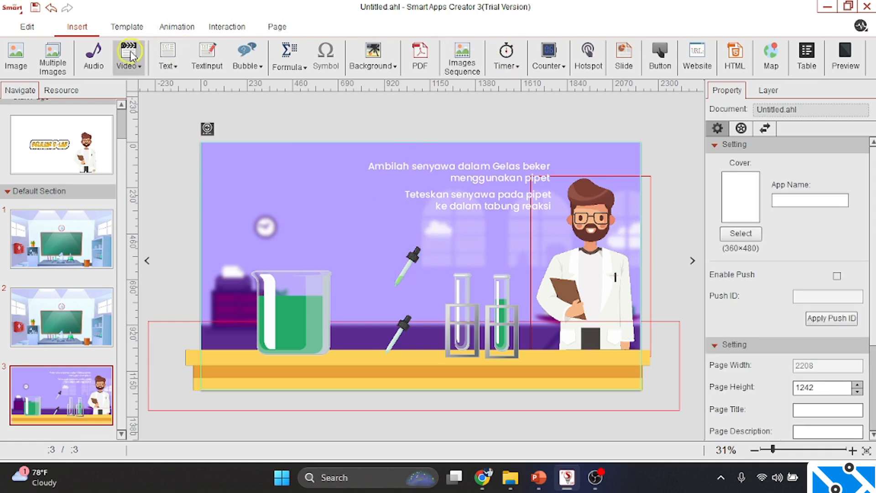
# Insert a rectangular hotspot, enlarge it to about 277 by 277 px and move it over the filled pipette.
pyautogui.click(588, 55)
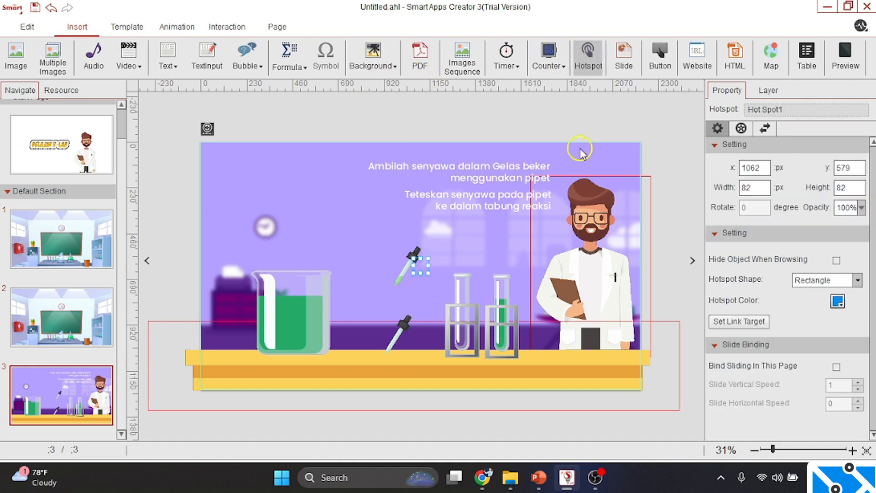
pyautogui.moveTo(434, 272); pyautogui.dragTo(439, 292)
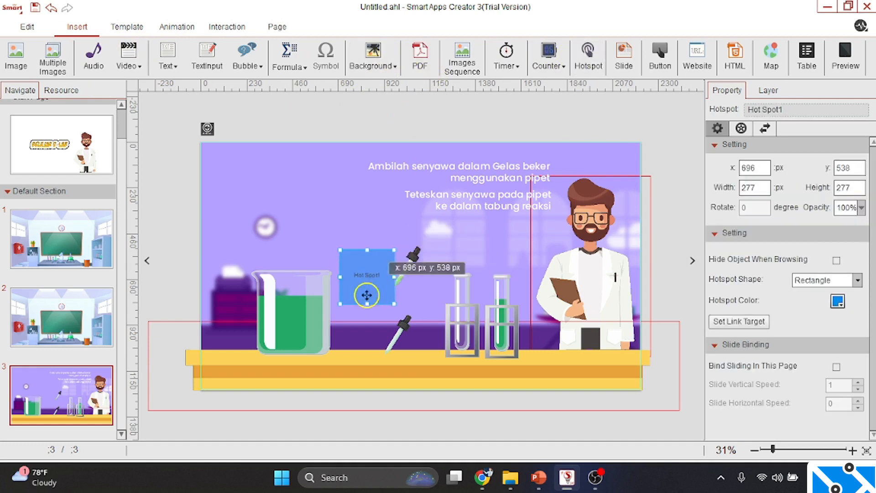
pyautogui.click(413, 258)
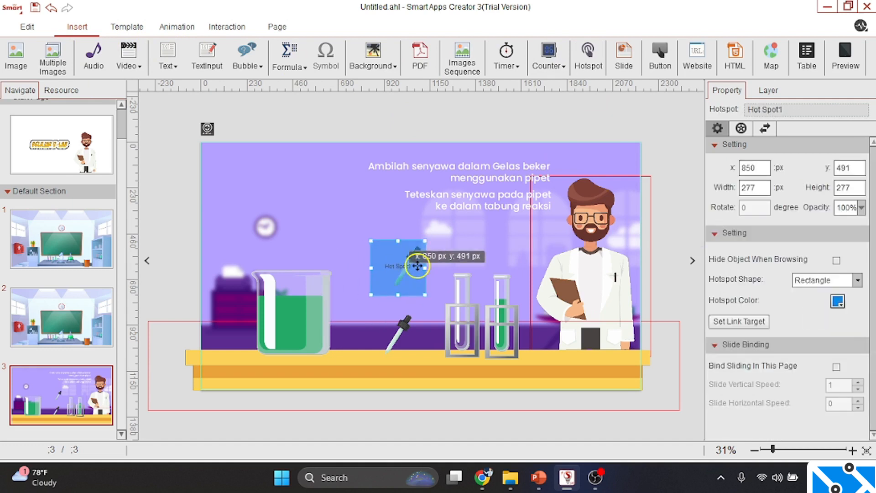
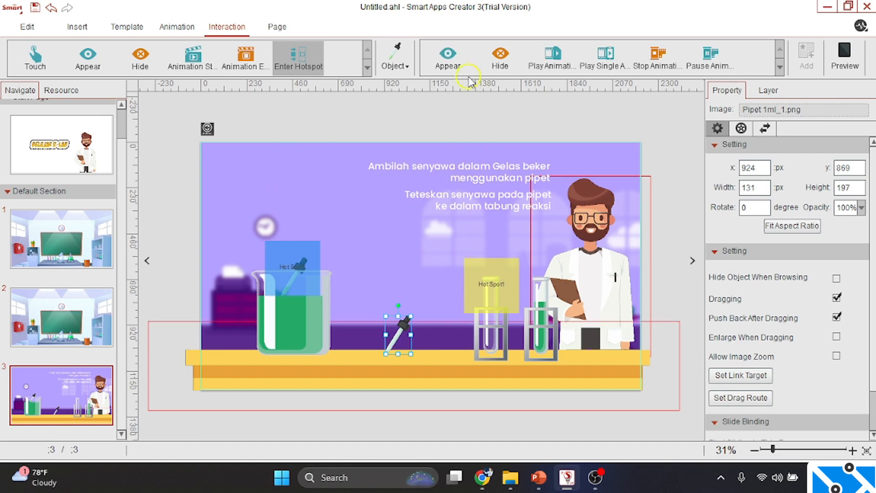
# Add an Enter Hotspot interaction to the empty pipette that makes the filled pipette appear.
pyautogui.click(463, 69)
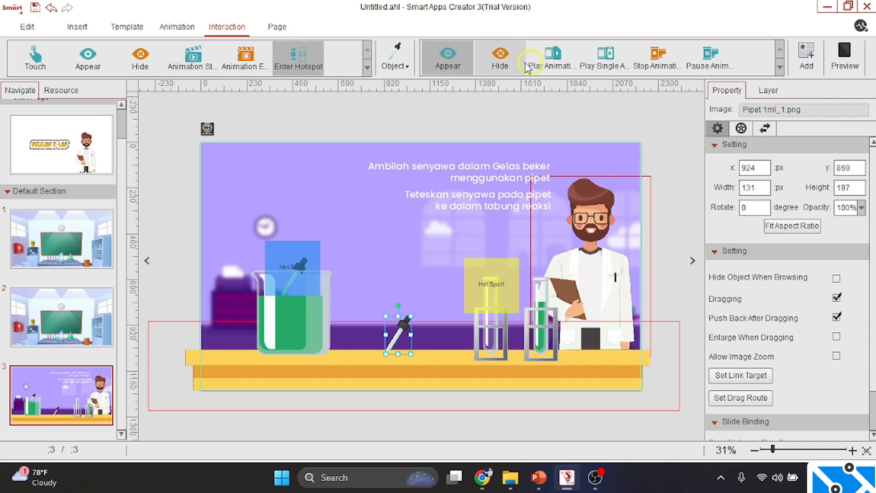
pyautogui.click(804, 63)
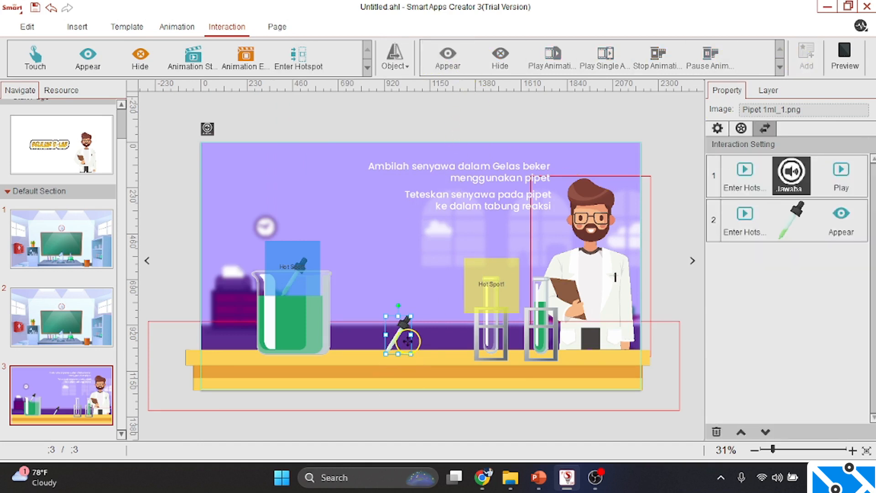
# Add an Enter Hotspot interaction for the blue hotspot to the empty pipette that hides Pipet 1ml_1.png.
pyautogui.click(307, 68)
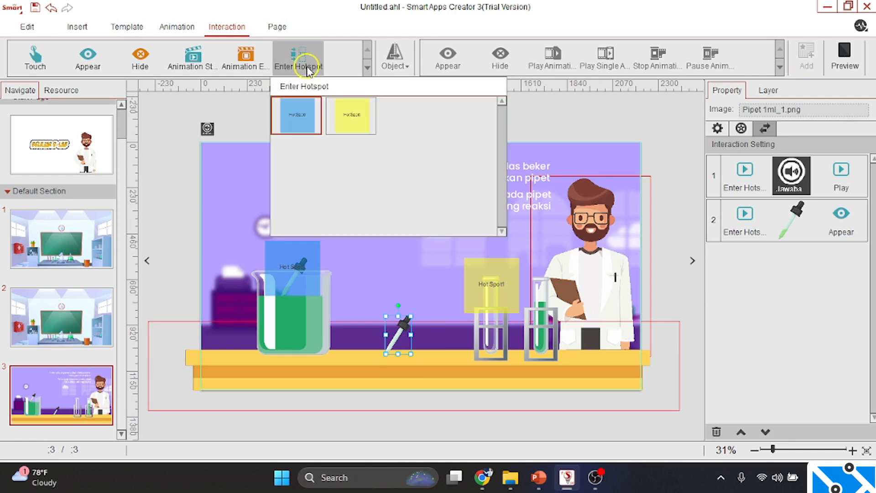
pyautogui.click(298, 120)
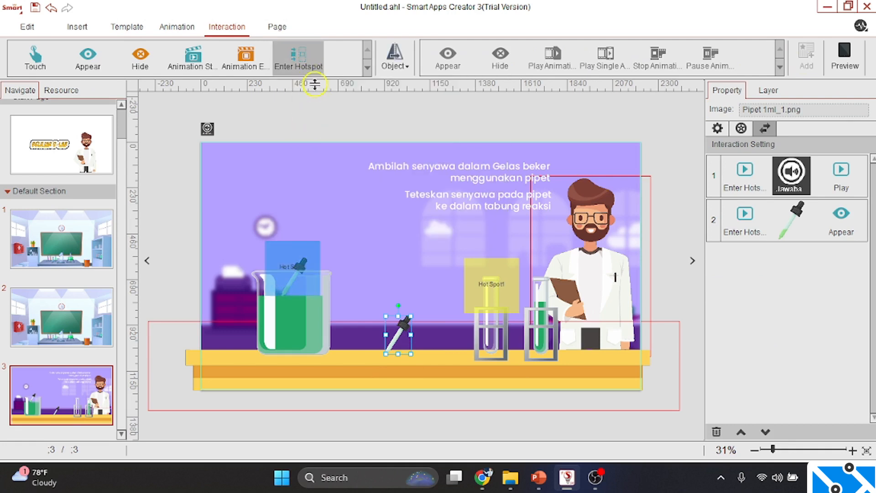
pyautogui.click(395, 66)
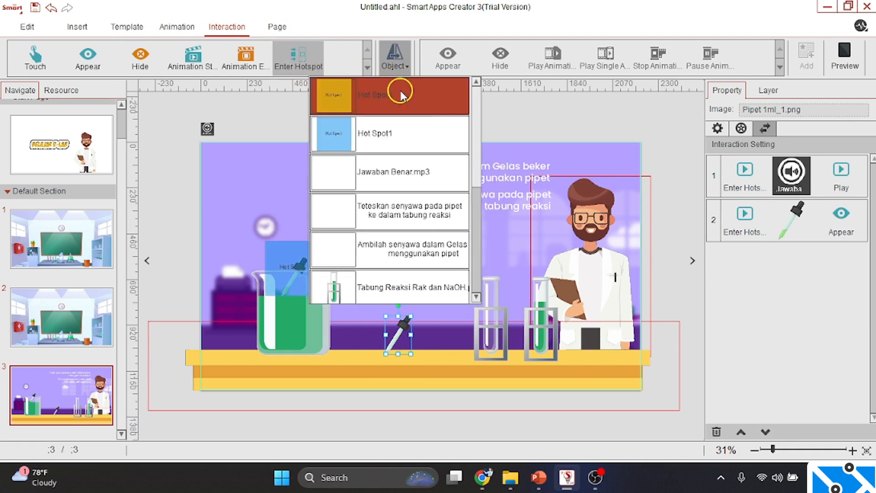
pyautogui.scroll(-5, 477, 137)
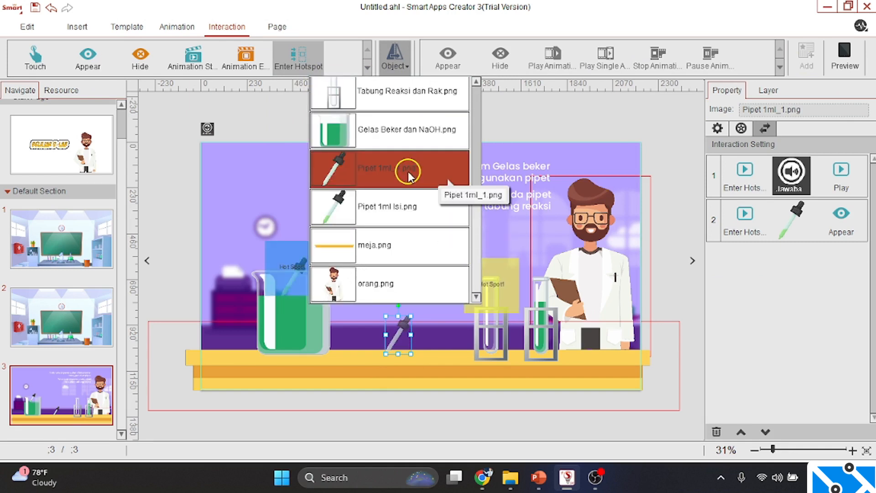
pyautogui.click(408, 176)
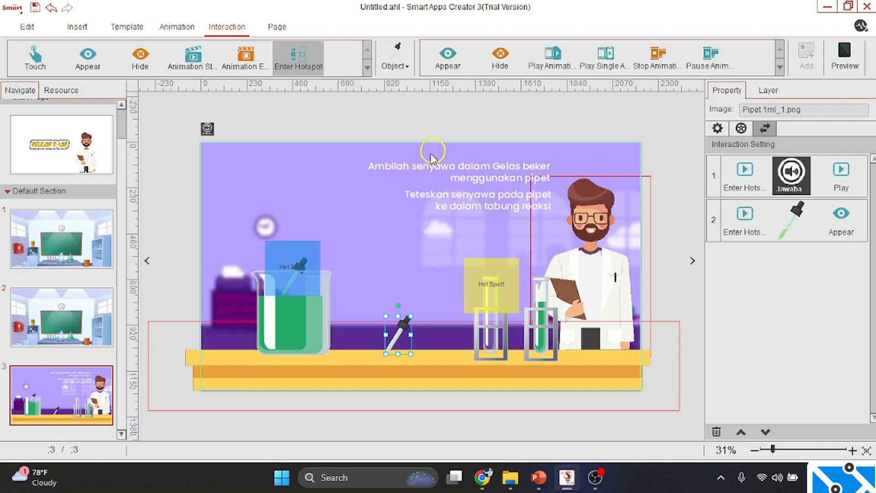
pyautogui.click(500, 57)
pyautogui.click(804, 59)
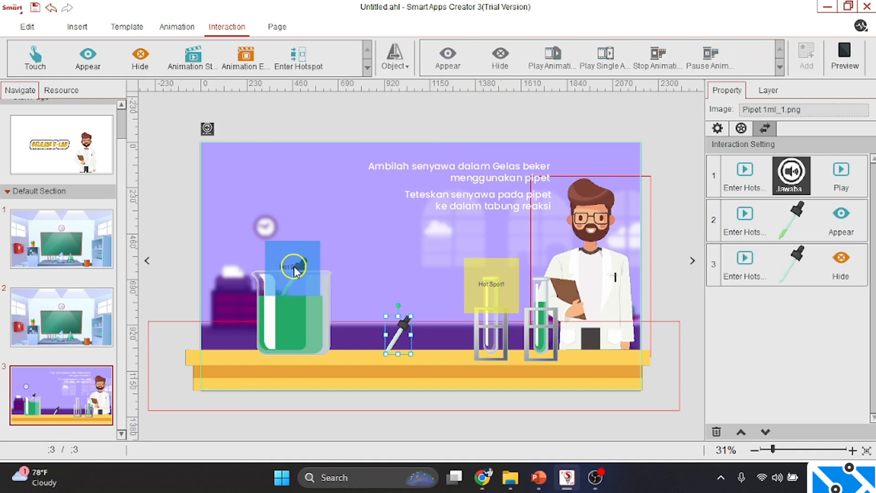
# Add another Enter Hotspot interaction to the empty pipette that hides the blue hotspot over the beaker.
pyautogui.click(298, 59)
pyautogui.click(293, 114)
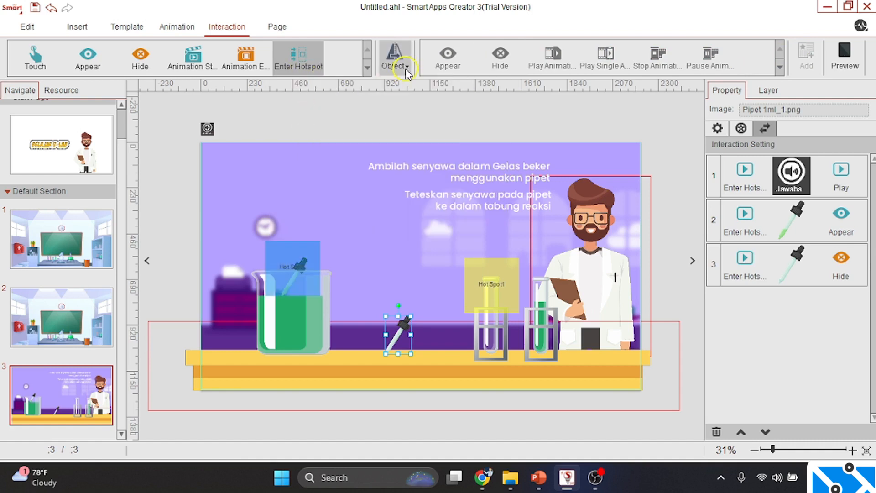
pyautogui.click(394, 57)
pyautogui.click(386, 134)
pyautogui.click(497, 60)
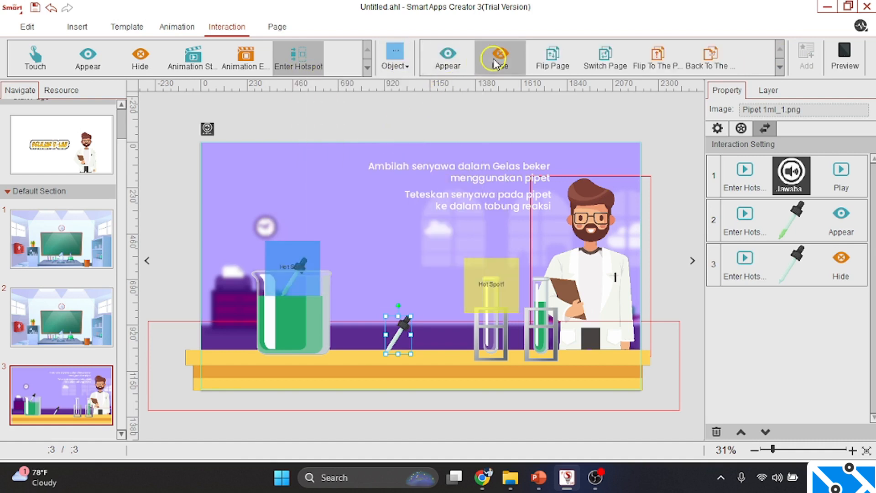
pyautogui.click(803, 58)
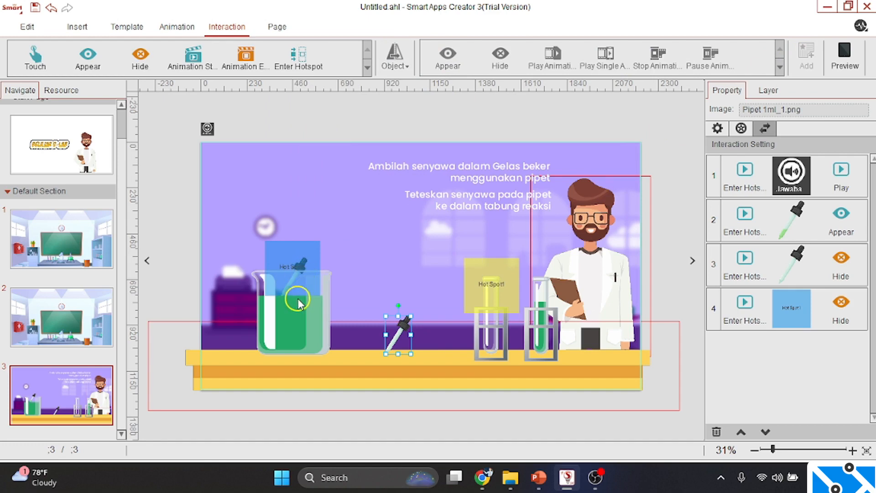
# Preview the lab page, test moving the empty pipette into the beaker and the filled one out, and close the preview.
pyautogui.click(845, 57)
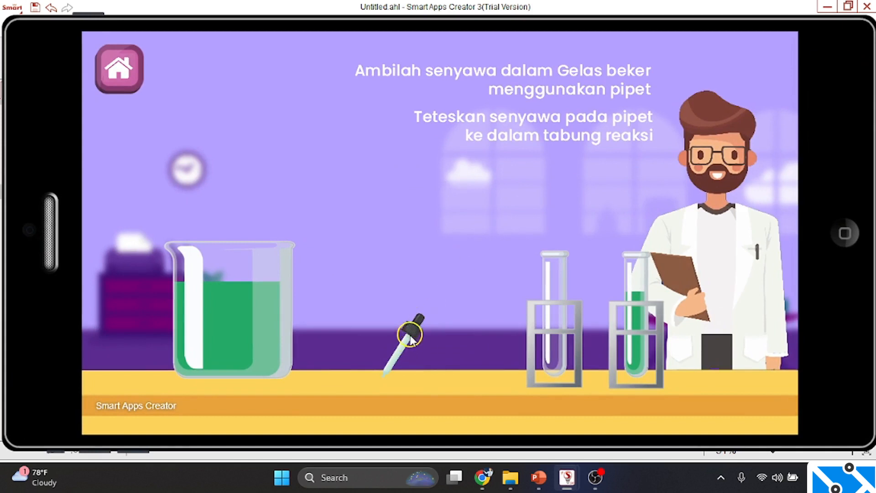
pyautogui.moveTo(409, 336); pyautogui.dragTo(475, 257)
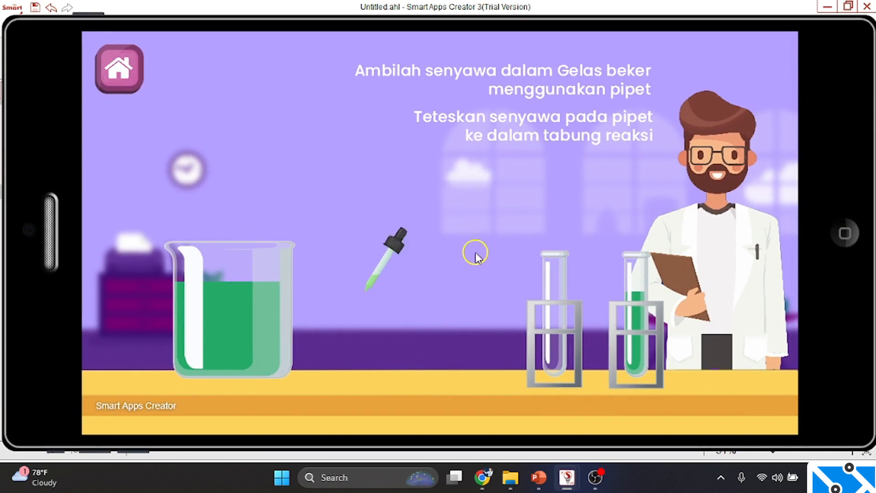
pyautogui.moveTo(256, 249); pyautogui.dragTo(491, 242)
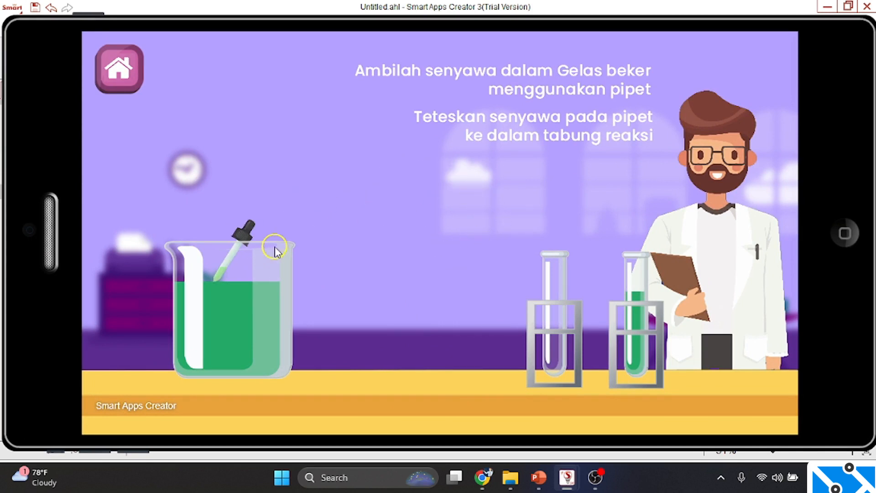
pyautogui.moveTo(275, 250); pyautogui.dragTo(502, 210)
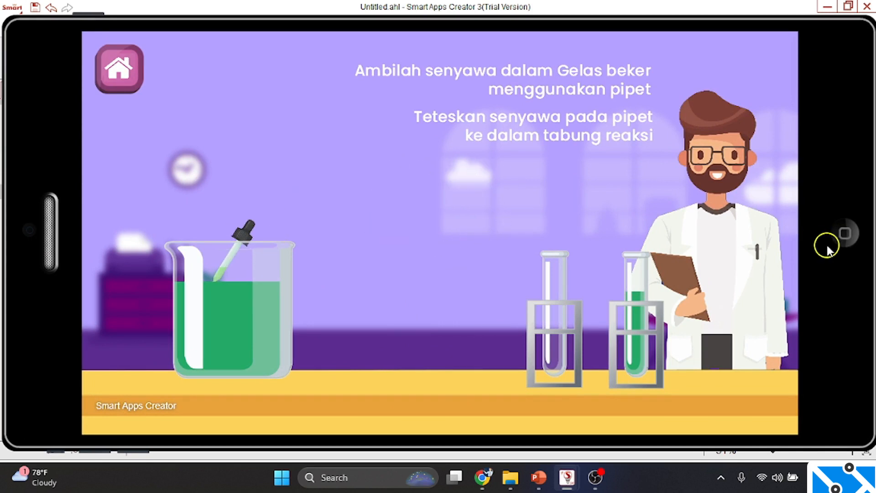
pyautogui.click(850, 239)
# Move the "Ambilah senyawa dalam Gelas beker menggunakan pipet" text lower on the lab page.
pyautogui.click(517, 182)
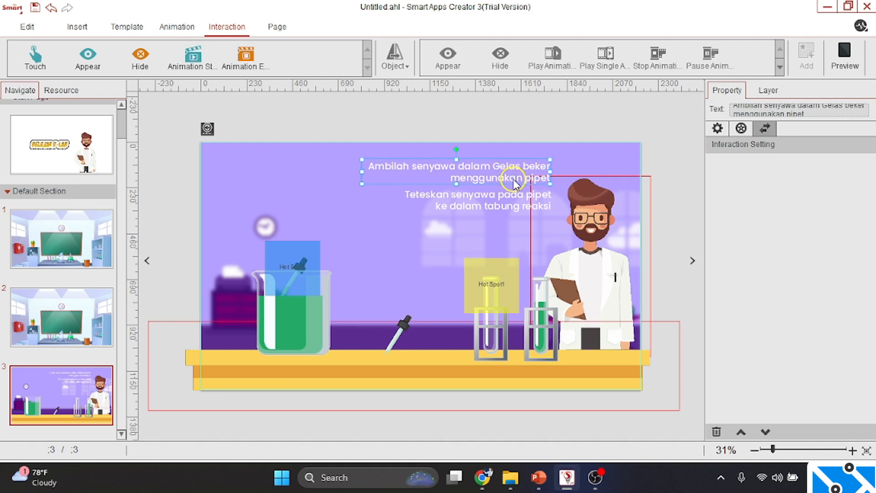
pyautogui.click(345, 220)
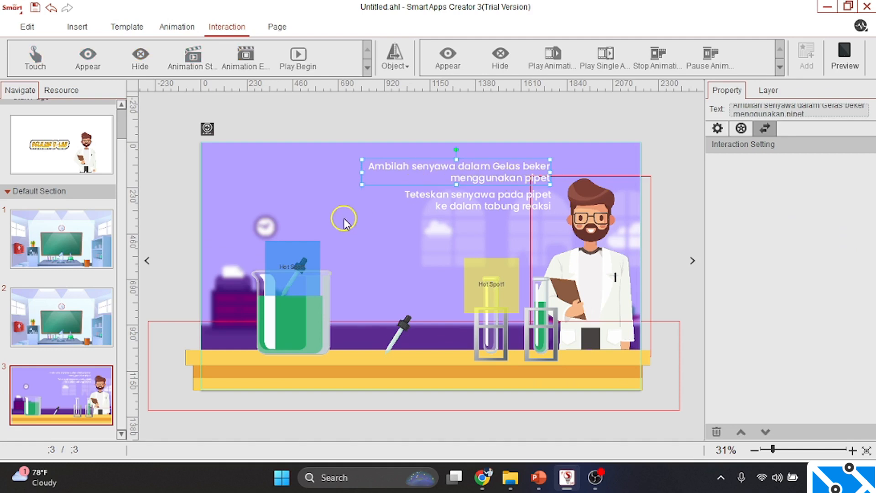
pyautogui.press('Down')
pyautogui.press('Down')
pyautogui.press('Down')
pyautogui.press('Down')
pyautogui.press('Down')
pyautogui.press('Down')
pyautogui.press('Down')
pyautogui.press('Down')
pyautogui.press('Down')
pyautogui.press('Down')
pyautogui.press('Down')
pyautogui.press('Down')
pyautogui.press('Down')
pyautogui.press('Down')
pyautogui.press('Down')
pyautogui.press('Down')
pyautogui.press('Down')
pyautogui.press('Down')
pyautogui.press('Down')
pyautogui.press('Down')
pyautogui.press('Down')
pyautogui.press('Down')
pyautogui.press('Down')
pyautogui.press('Down')
pyautogui.press('Down')
pyautogui.press('Down')
pyautogui.press('Down')
pyautogui.press('Down')
pyautogui.press('Down')
pyautogui.press('Down')
pyautogui.press('Down')
pyautogui.press('Down')
pyautogui.press('Down')
pyautogui.press('Down')
pyautogui.press('Down')
pyautogui.press('Down')
pyautogui.press('Down')
pyautogui.press('Down')
pyautogui.press('Down')
pyautogui.press('Down')
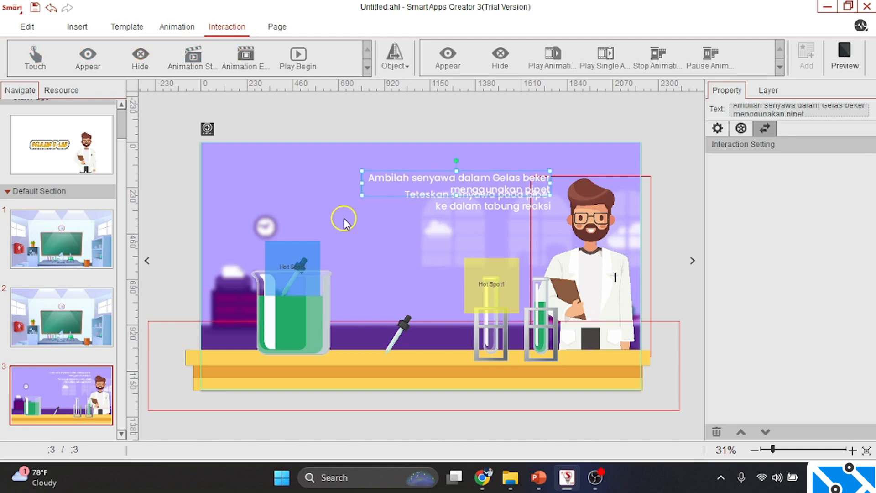
# Move the "Teteskan senyawa pada pipet ke dalam tabung reaksi" text slightly lower, to about y 272 px.
pyautogui.click(461, 221)
pyautogui.press('Down')
pyautogui.press('Down')
pyautogui.press('Down')
pyautogui.press('Down')
pyautogui.press('Down')
pyautogui.press('Down')
pyautogui.press('Down')
pyautogui.press('Down')
pyautogui.press('Down')
pyautogui.press('Down')
pyautogui.press('Down')
pyautogui.press('Down')
pyautogui.press('Down')
pyautogui.press('Down')
pyautogui.press('Down')
pyautogui.press('Down')
pyautogui.press('Down')
pyautogui.press('Down')
pyautogui.press('Down')
pyautogui.press('Down')
pyautogui.press('Down')
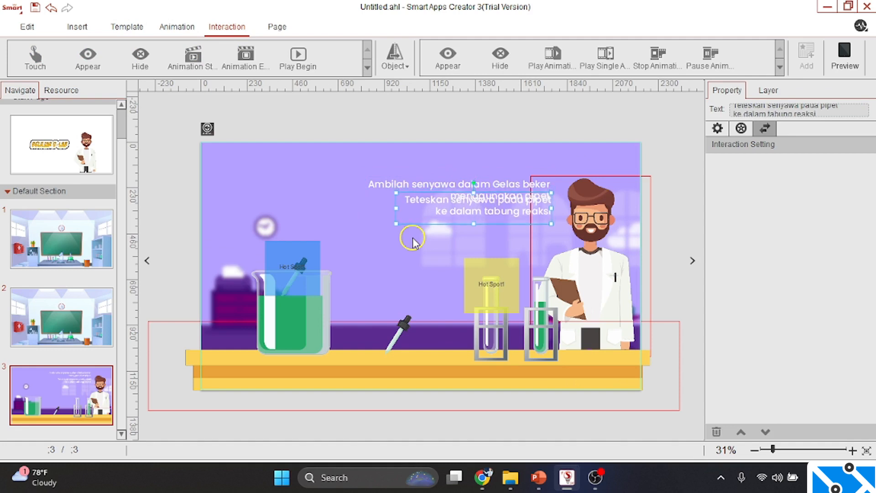
# Add an Enter Hotspot interaction for the blue hotspot to the empty pipette that hides the "Ambilah senyawa" text.
pyautogui.click(404, 336)
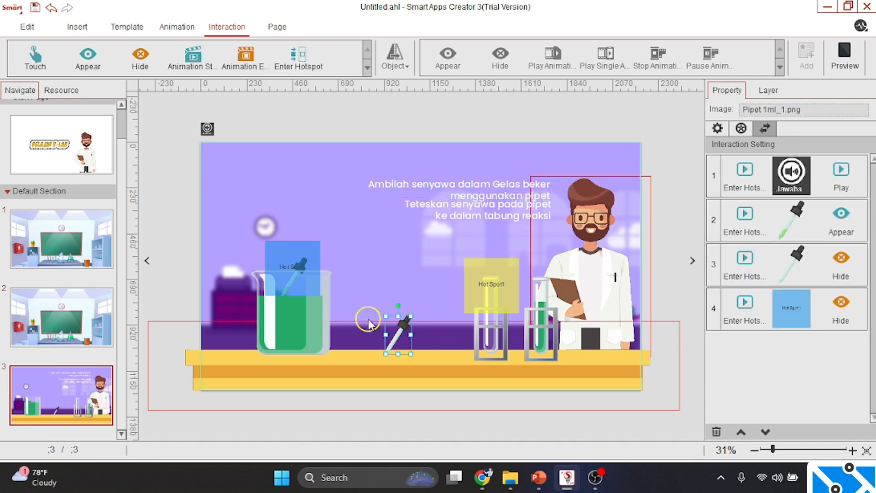
pyautogui.click(297, 57)
pyautogui.click(297, 120)
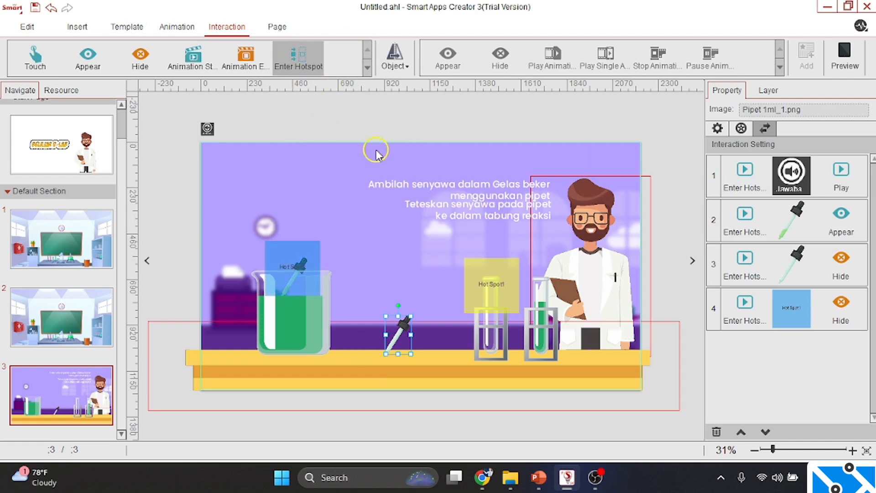
pyautogui.click(395, 67)
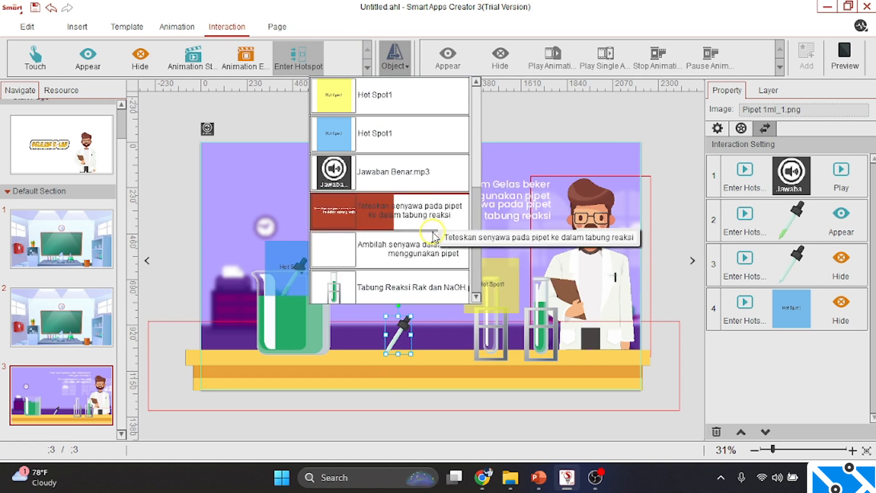
pyautogui.click(433, 265)
pyautogui.click(500, 57)
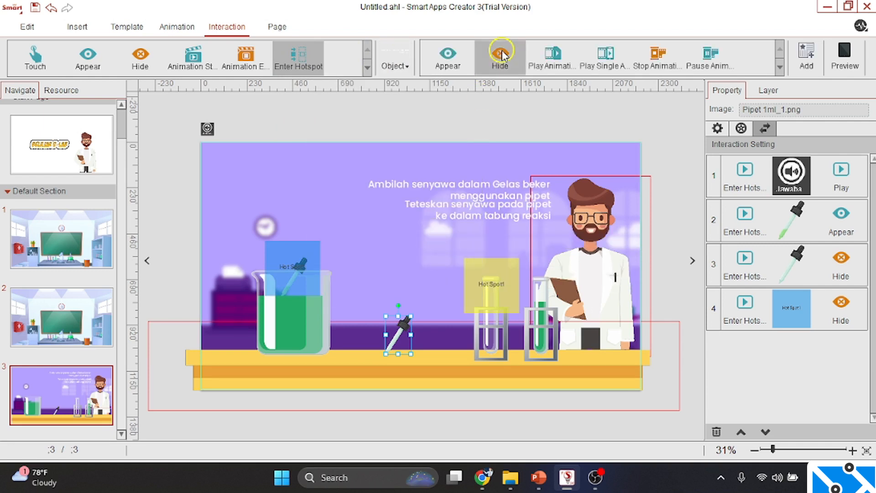
pyautogui.click(807, 65)
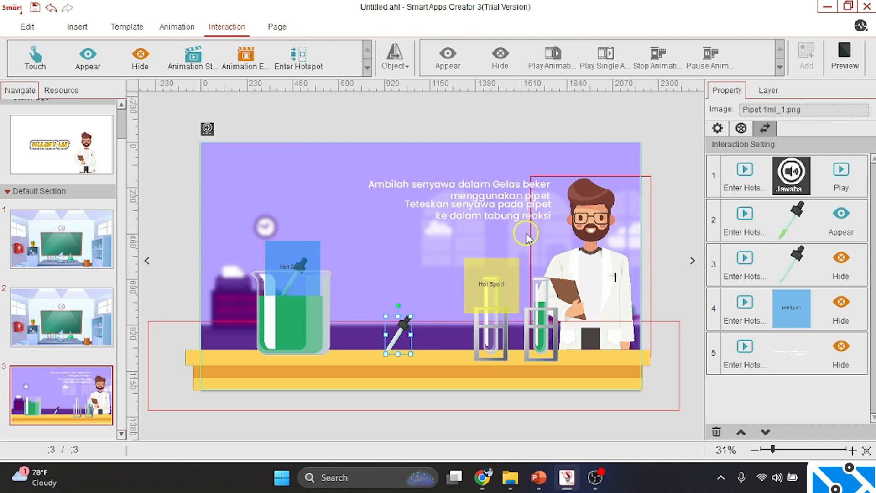
# Add an Enter Hotspot interaction for the blue hotspot to the empty pipette that makes the "Teteskan senyawa" text appear.
pyautogui.click(301, 57)
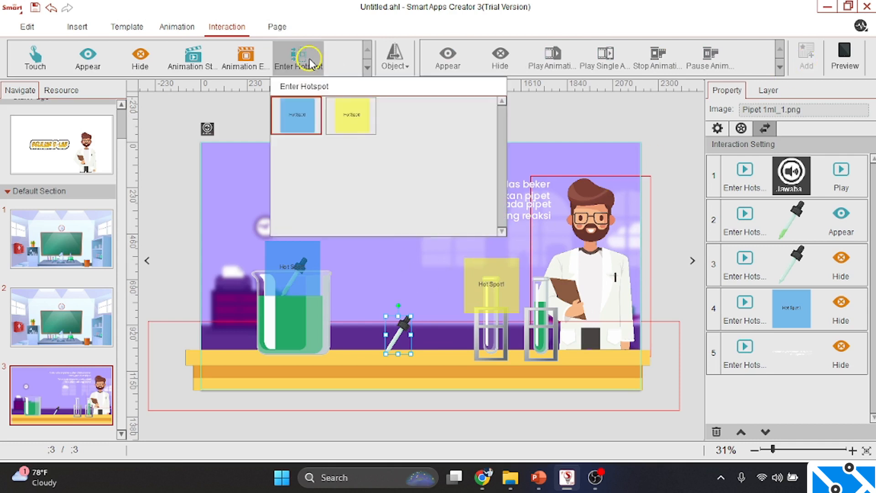
pyautogui.click(296, 116)
pyautogui.click(396, 69)
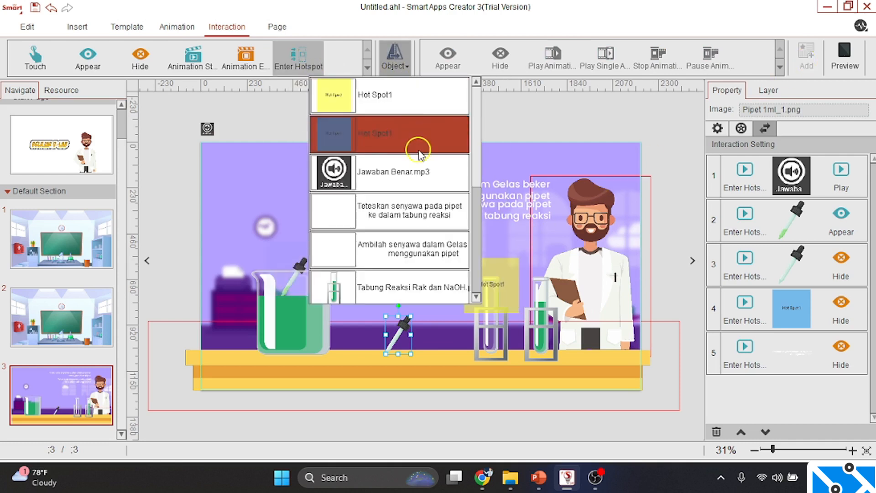
pyautogui.click(428, 216)
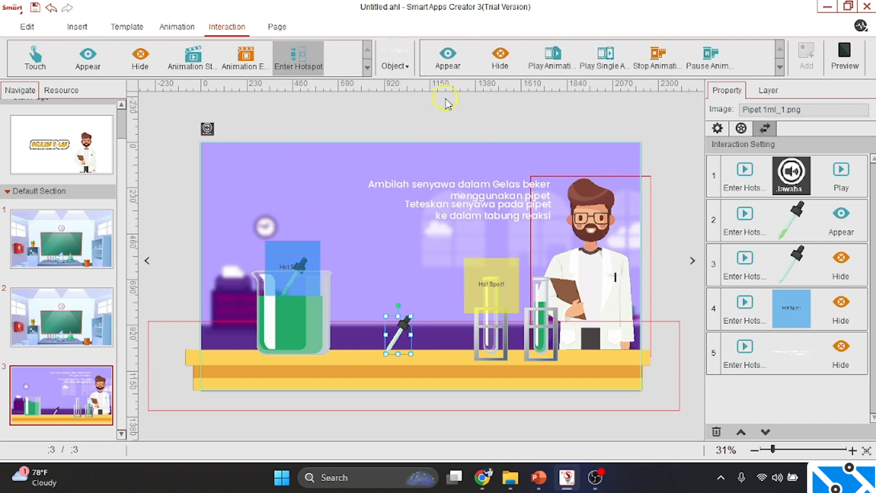
pyautogui.click(448, 57)
pyautogui.click(797, 57)
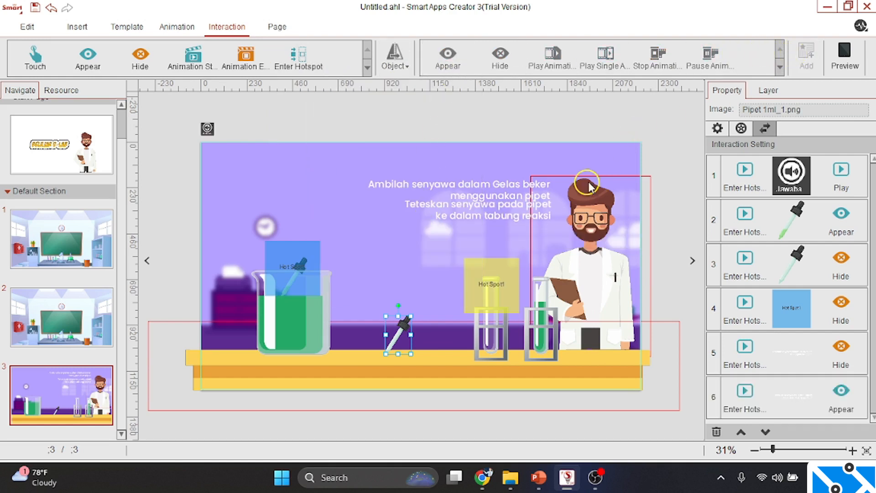
# Enable Hide Object When Browsing for the "Teteskan senyawa pada pipet ke dalam tabung reaksi" text.
pyautogui.click(481, 217)
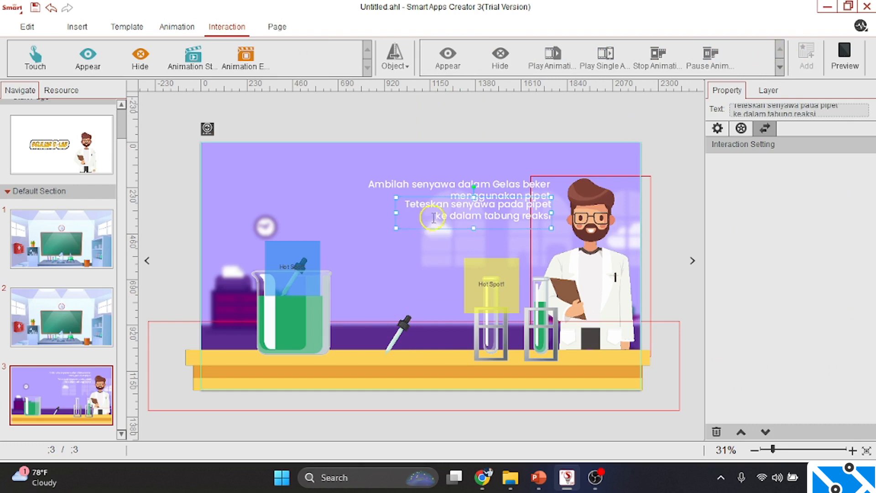
pyautogui.click(716, 129)
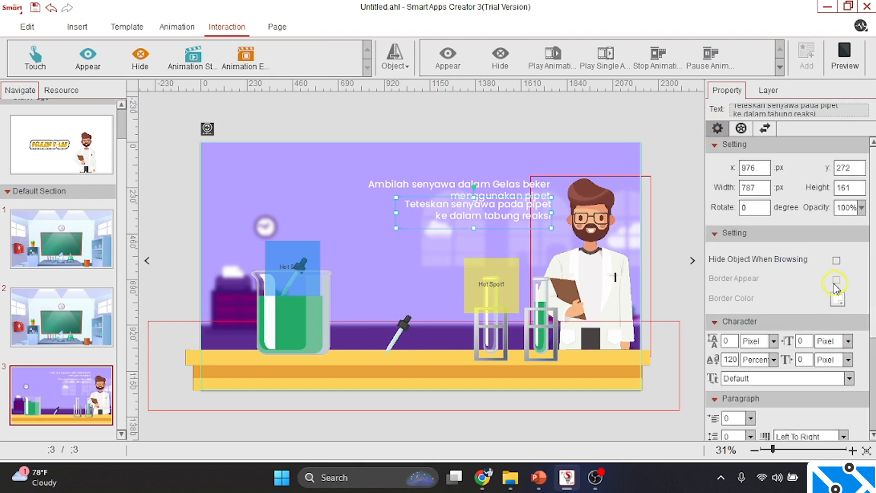
pyautogui.click(501, 235)
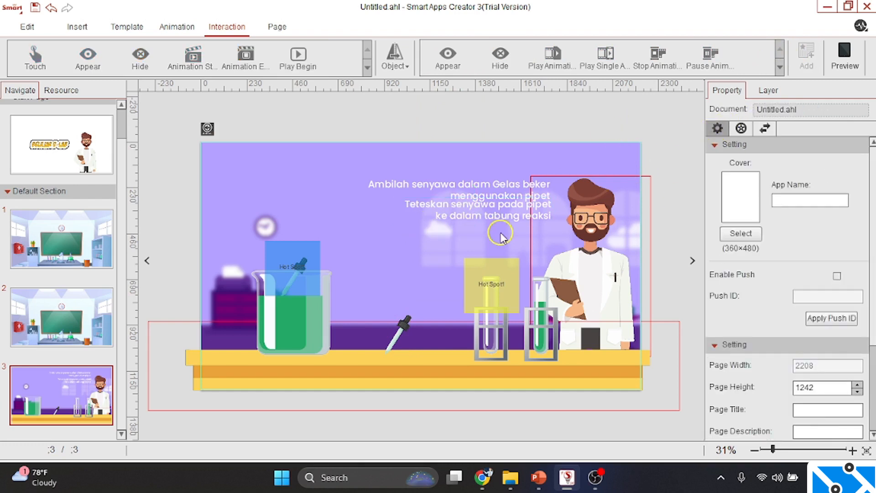
# Move the "Teteskan senyawa" text up until it overlaps the "Ambilah senyawa" text line for line.
pyautogui.click(497, 227)
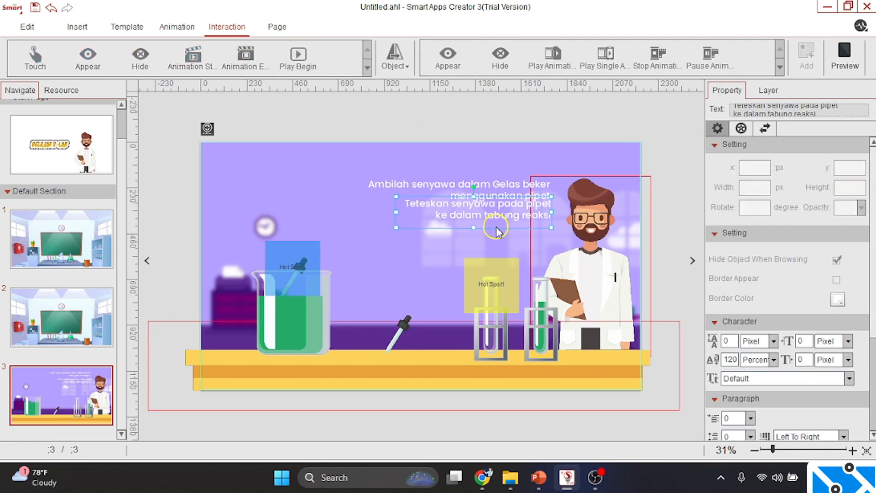
pyautogui.press('Up')
pyautogui.press('Up')
pyautogui.press('Up')
pyautogui.press('Up')
pyautogui.press('Up')
pyautogui.press('Up')
pyautogui.press('Up')
pyautogui.press('Up')
pyautogui.press('Up')
pyautogui.press('Up')
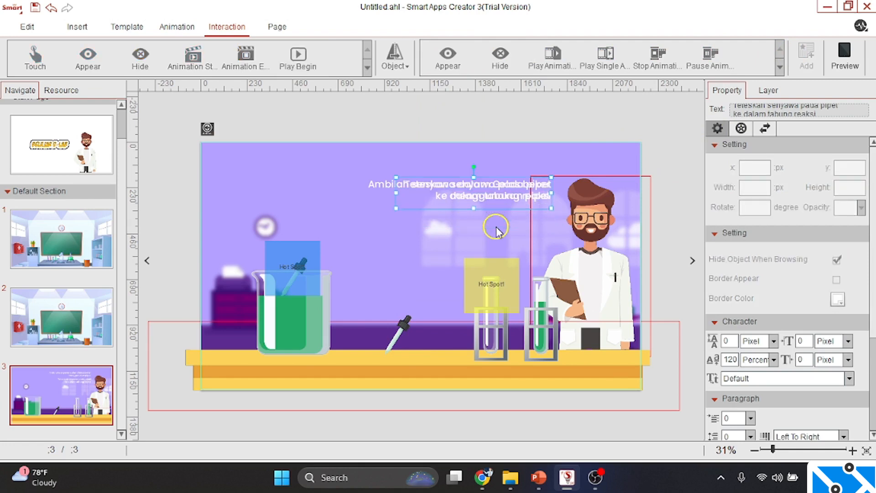
pyautogui.click(668, 145)
# Preview the lab page, test the text change by moving the empty pipette into the beaker, and close the preview.
pyautogui.click(842, 54)
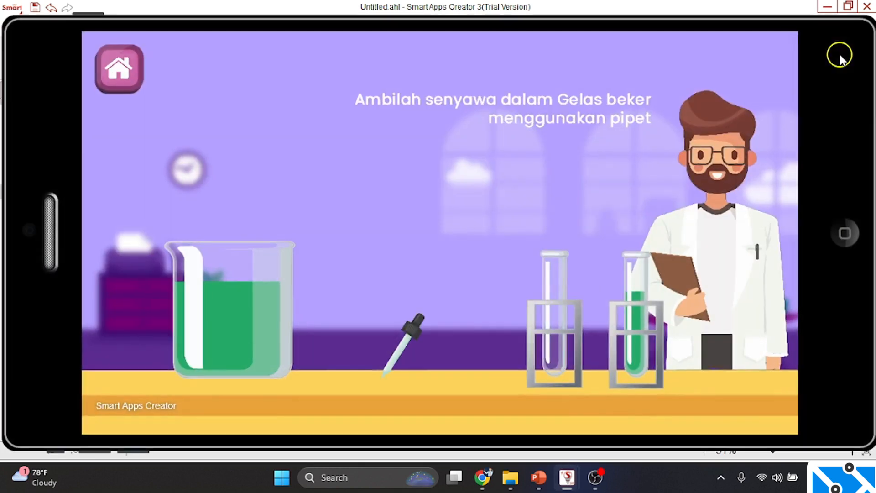
pyautogui.moveTo(413, 323); pyautogui.dragTo(265, 241)
pyautogui.moveTo(411, 326); pyautogui.dragTo(274, 258)
pyautogui.moveTo(419, 333); pyautogui.dragTo(250, 229)
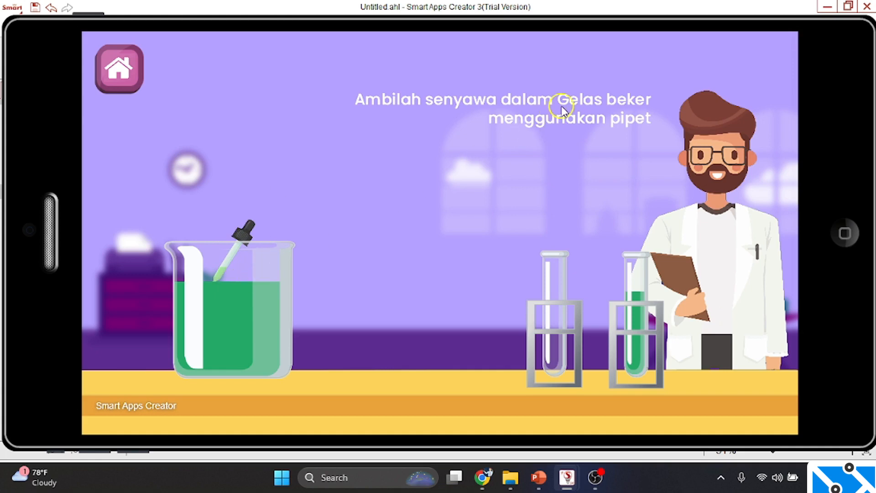
pyautogui.click(827, 232)
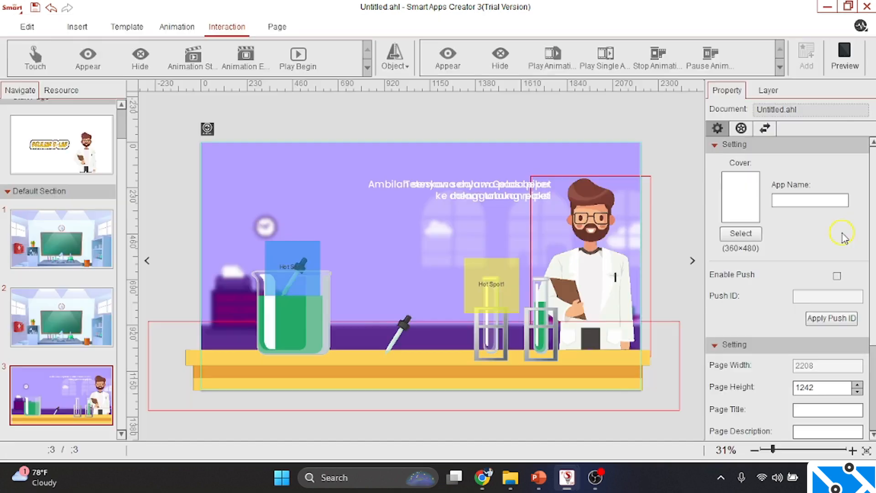
# Reorder the empty pipette's interactions so the instruction text hide and appear actions come before the blue hotspot's hide action.
pyautogui.click(404, 326)
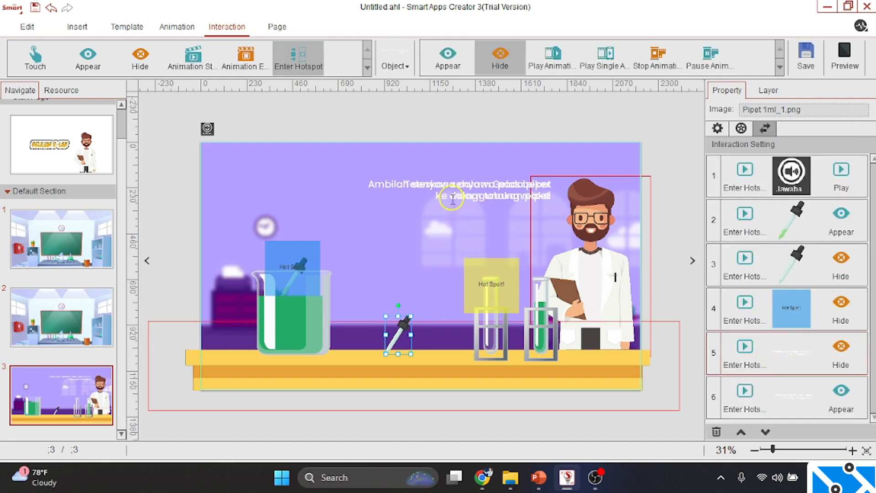
pyautogui.click(386, 170)
pyautogui.click(381, 187)
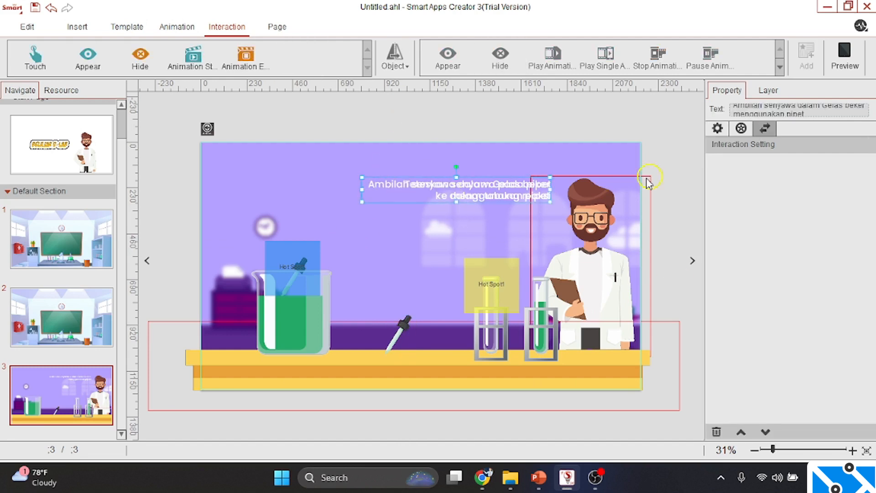
pyautogui.click(741, 128)
pyautogui.click(405, 326)
pyautogui.click(765, 129)
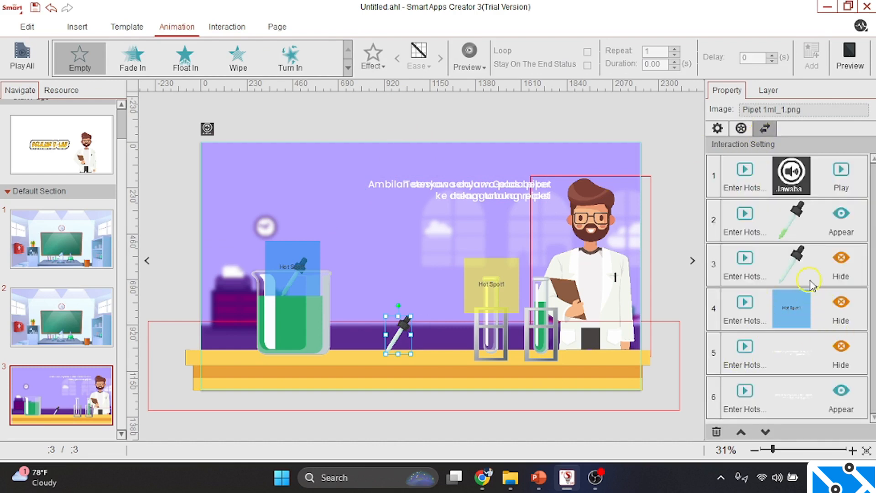
pyautogui.moveTo(795, 364); pyautogui.dragTo(793, 297)
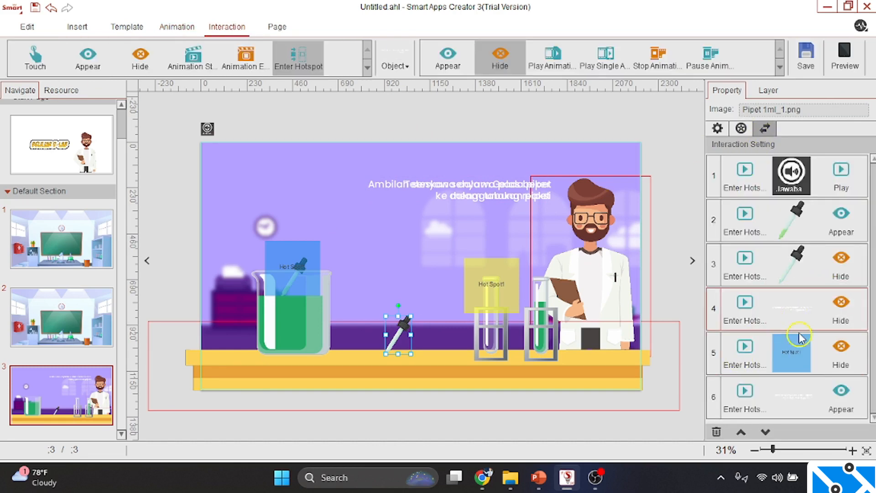
pyautogui.click(797, 401)
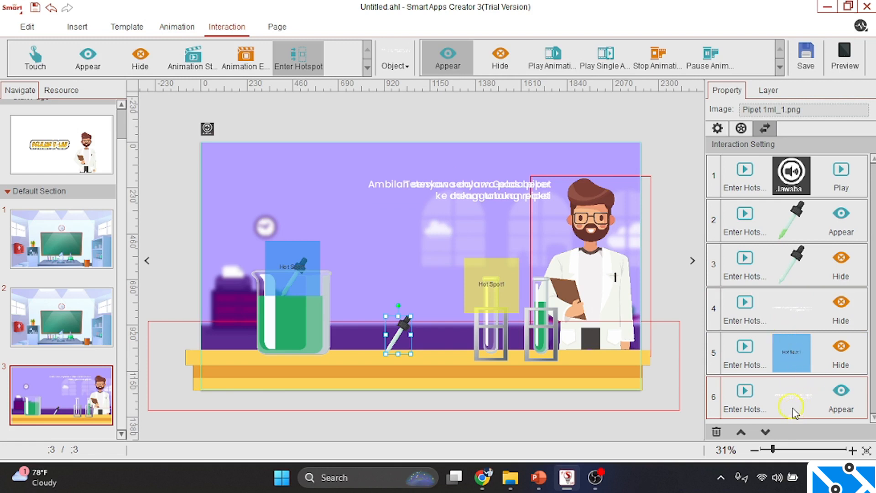
pyautogui.moveTo(794, 411); pyautogui.dragTo(793, 351)
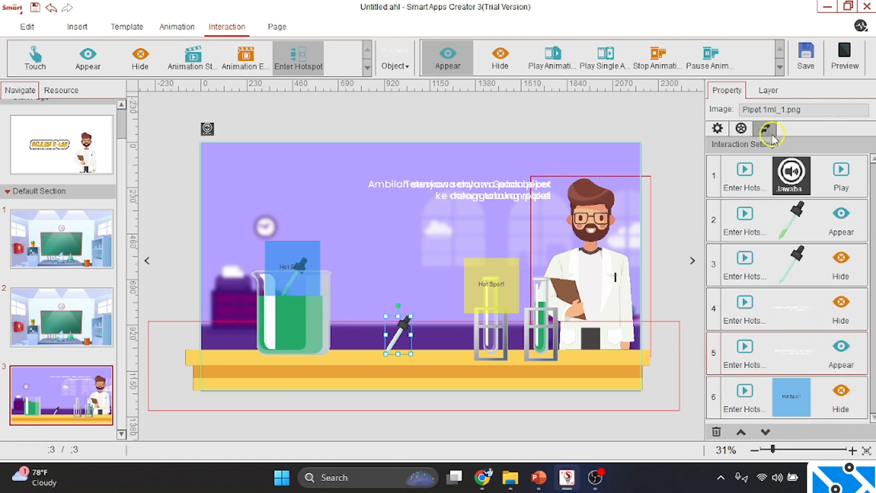
# Preview the lab page, test the reordered interactions by moving the empty pipette into the beaker, and close the preview.
pyautogui.click(837, 68)
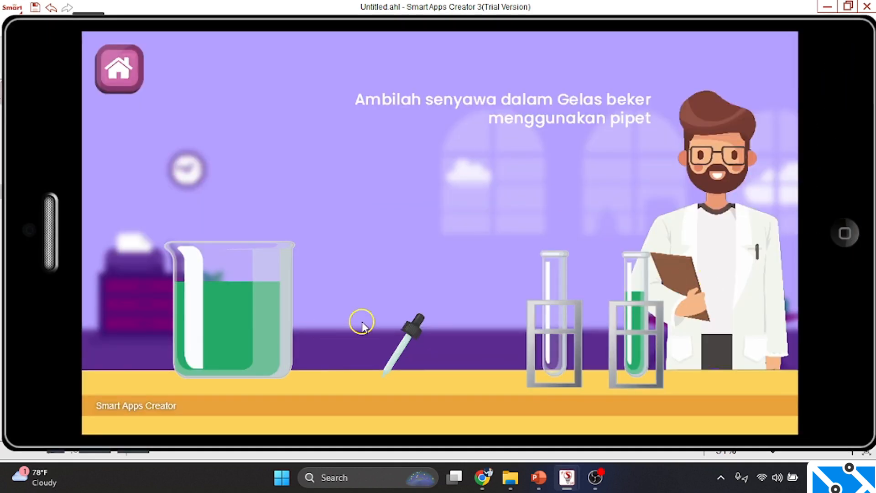
pyautogui.click(250, 225)
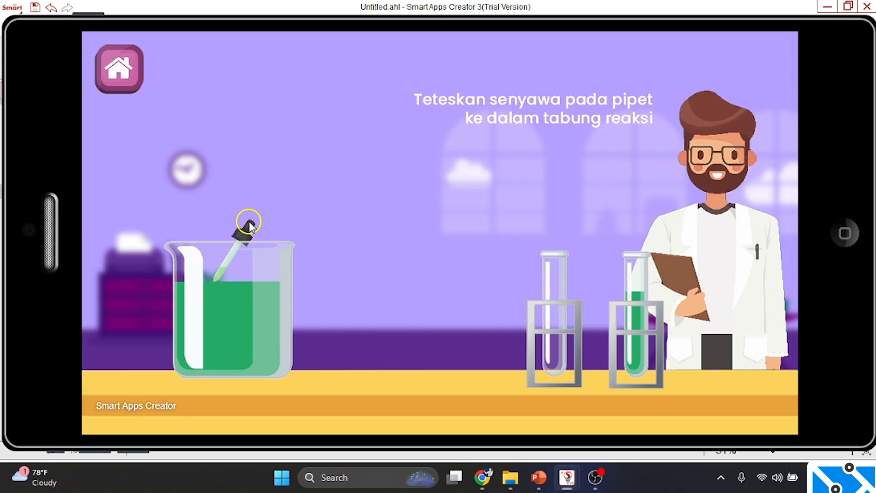
pyautogui.click(843, 235)
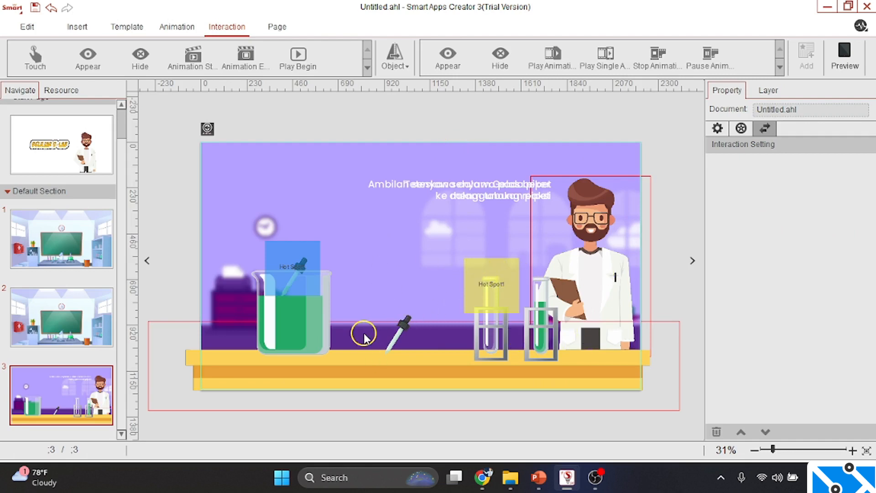
# Add an Enter Hotspot interaction for the yellow hotspot to the filled pipette Pipet 1ml Isi.png that plays Jawaban Benar.mp3.
pyautogui.click(304, 260)
pyautogui.click(179, 223)
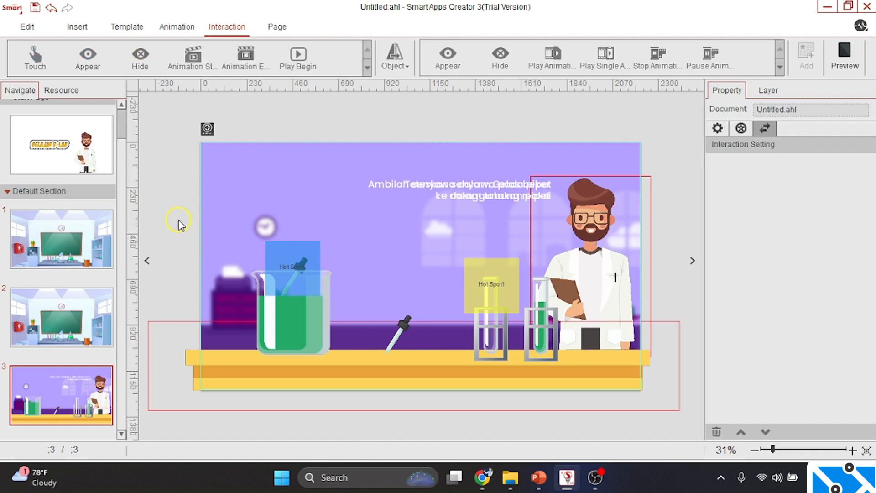
pyautogui.click(768, 91)
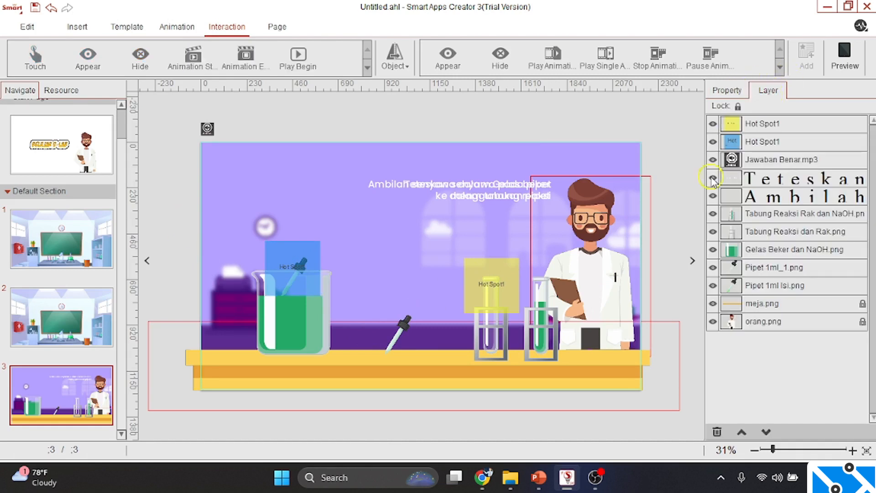
pyautogui.click(768, 286)
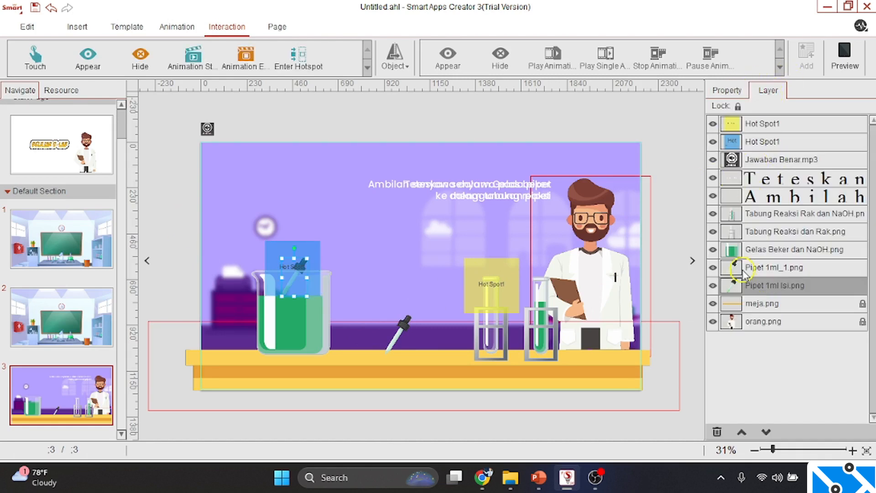
pyautogui.click(296, 56)
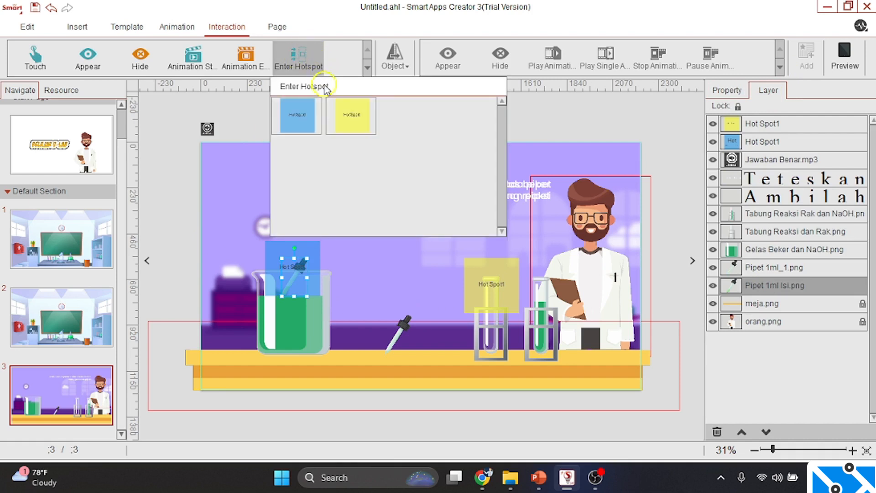
pyautogui.click(351, 115)
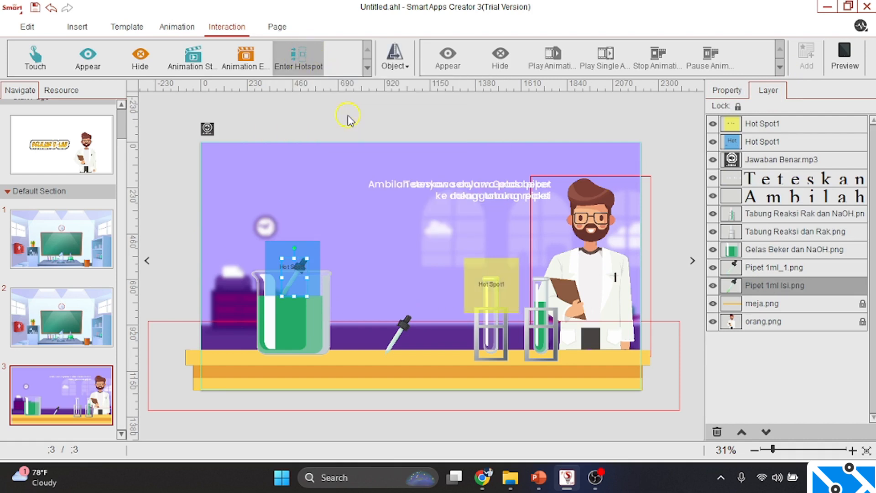
pyautogui.click(395, 66)
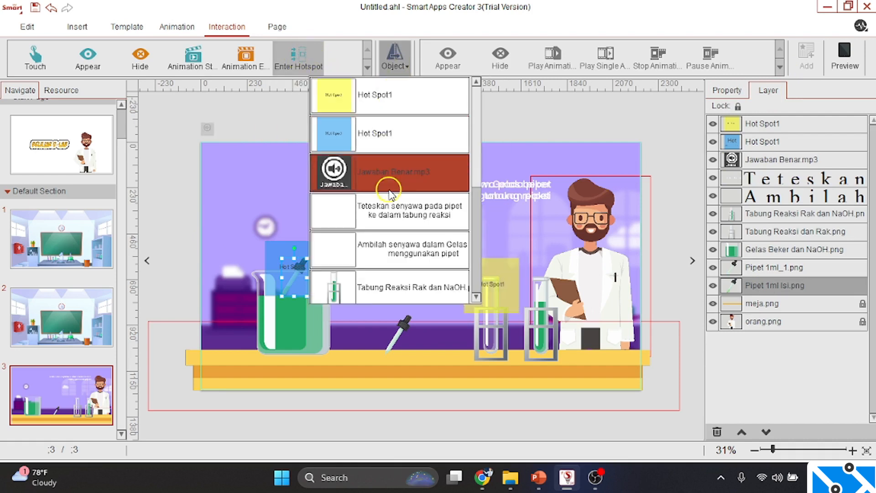
pyautogui.click(391, 185)
pyautogui.click(553, 56)
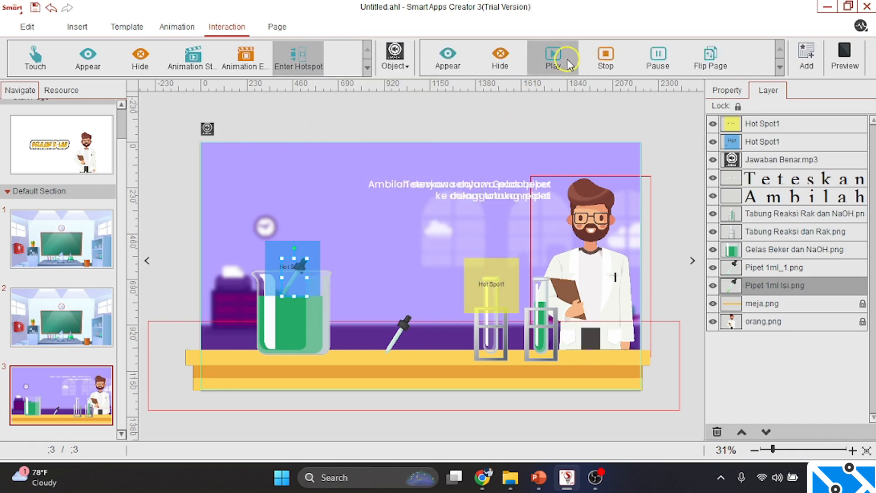
pyautogui.click(807, 54)
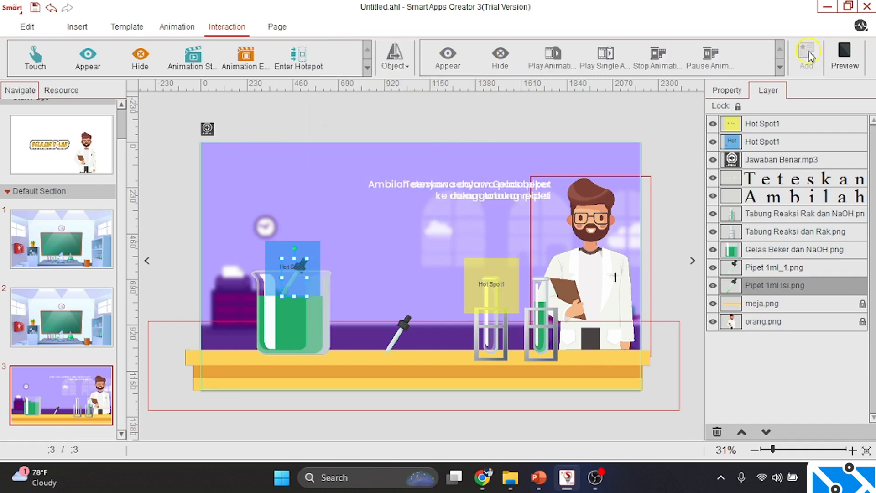
# Add a yellow Enter Hotspot interaction to the filled pipette that makes Tabung Reaksi Rak dan NaOH.png appear.
pyautogui.click(738, 91)
pyautogui.click(301, 60)
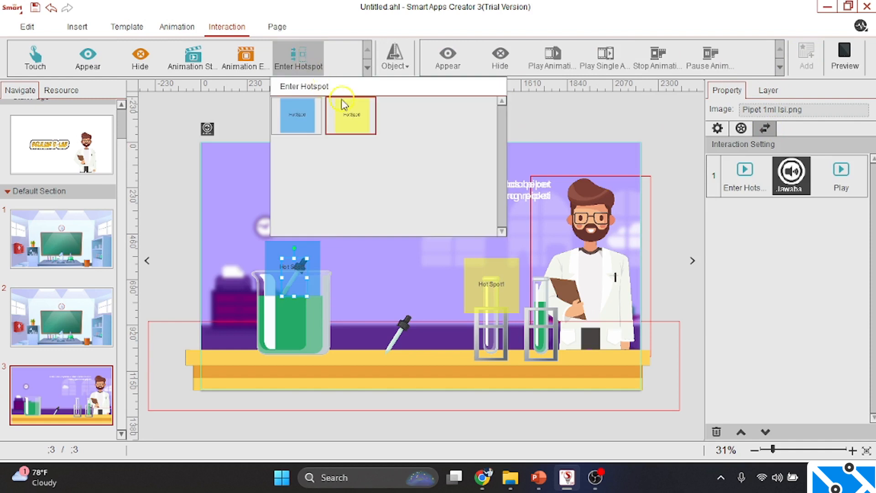
pyautogui.click(348, 118)
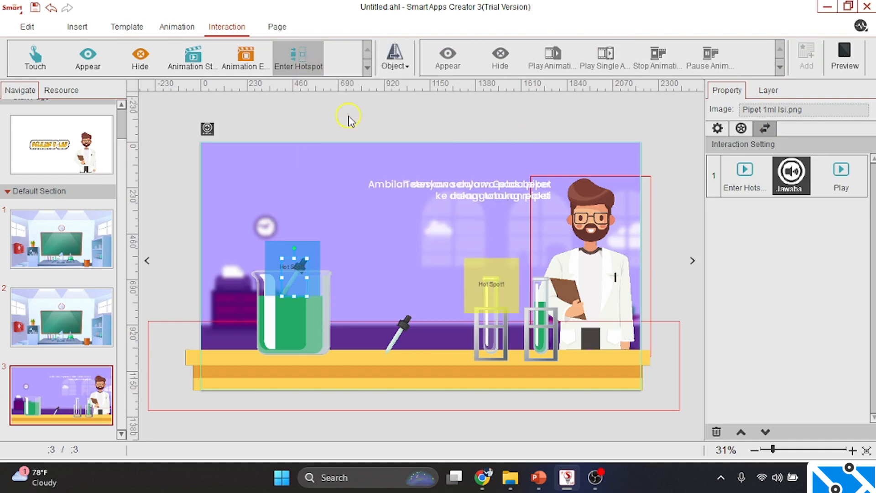
pyautogui.click(390, 72)
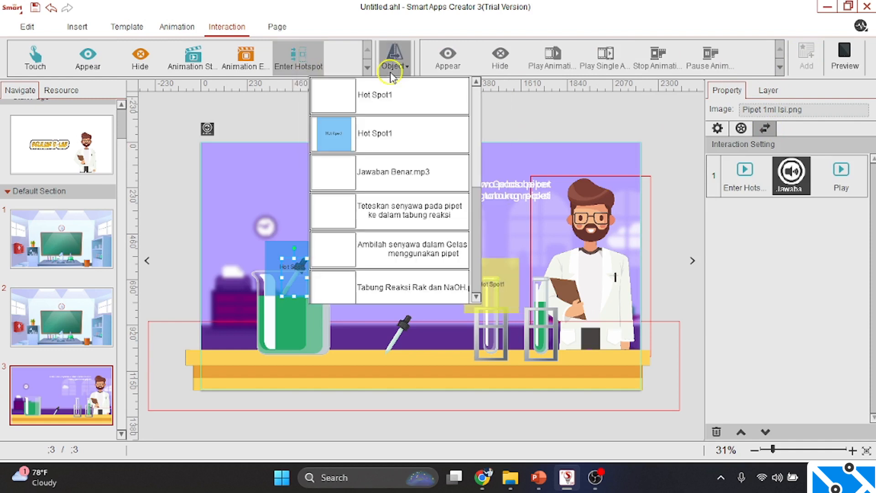
pyautogui.click(371, 286)
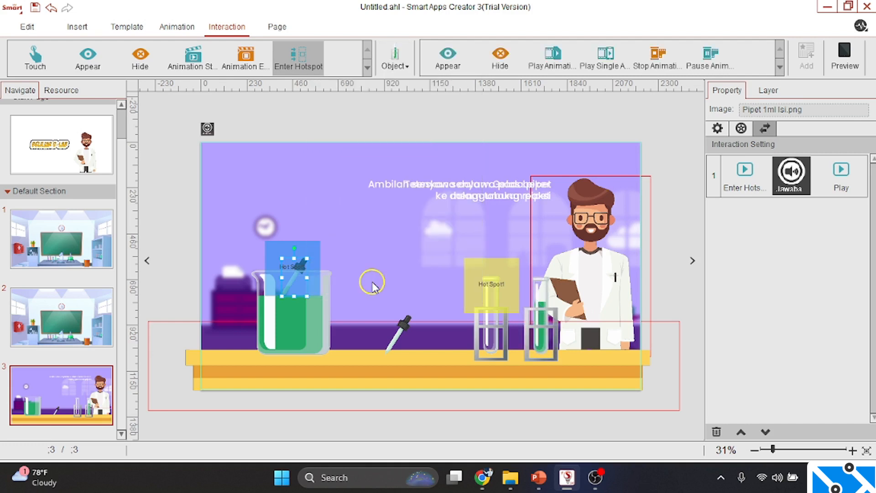
pyautogui.click(449, 64)
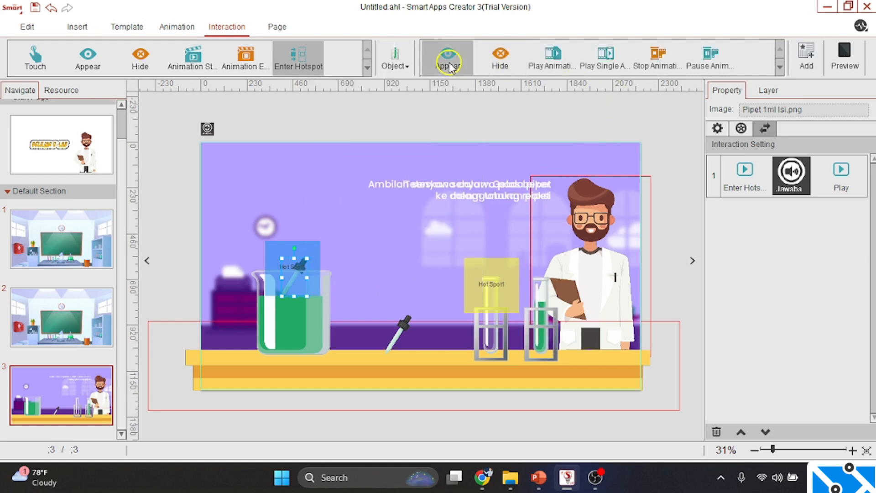
pyautogui.click(806, 64)
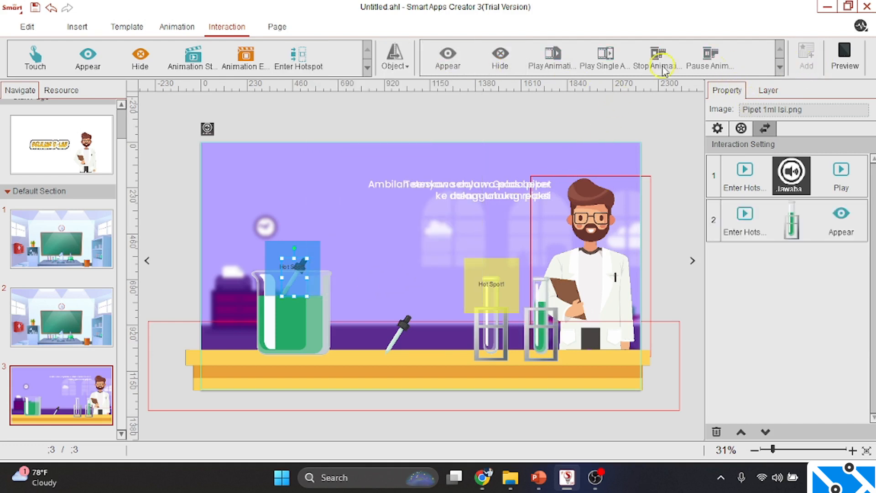
# Add a yellow Enter Hotspot interaction to the filled pipette that hides the empty test tube Tabung Reaksi dan Rak.png.
pyautogui.click(297, 60)
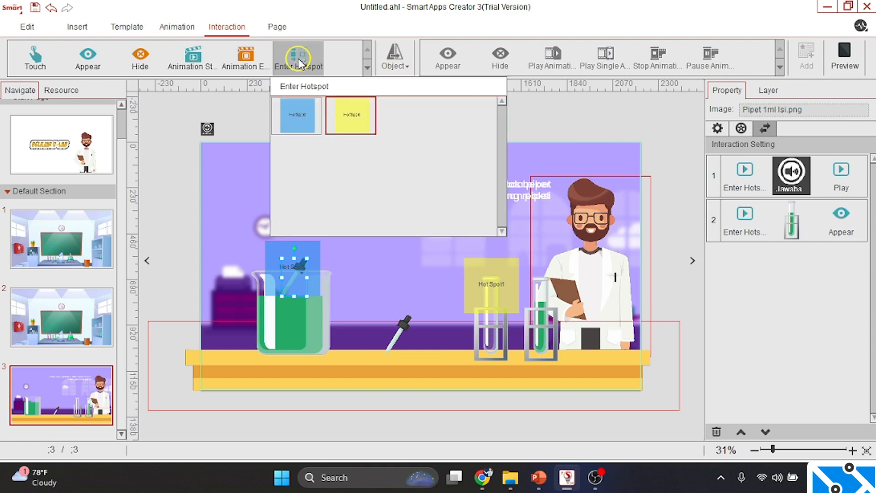
pyautogui.click(360, 124)
pyautogui.click(395, 57)
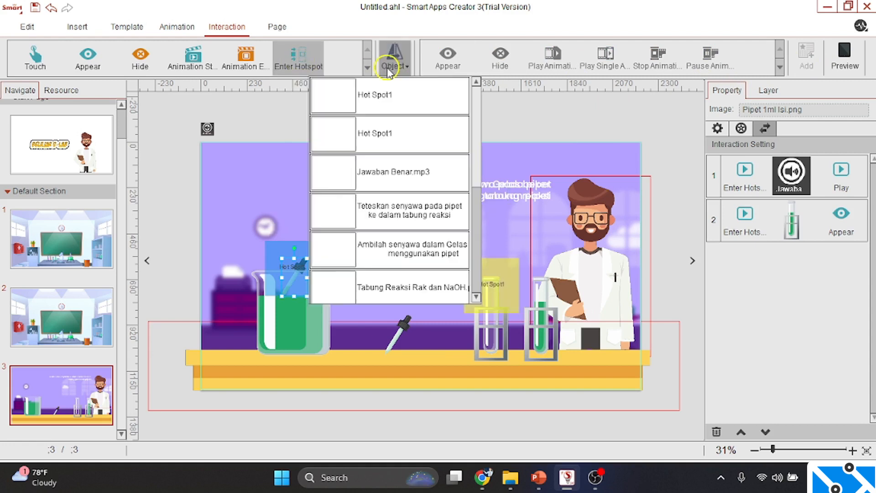
pyautogui.scroll(-2, 411, 219)
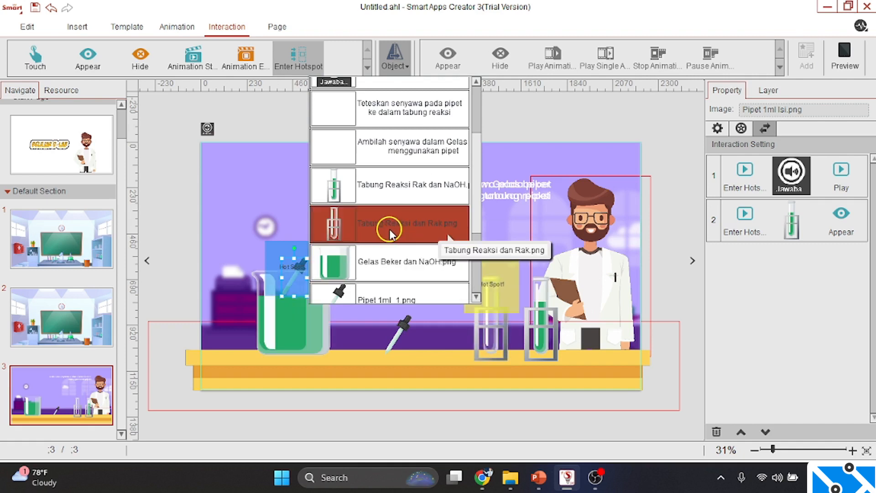
pyautogui.click(397, 227)
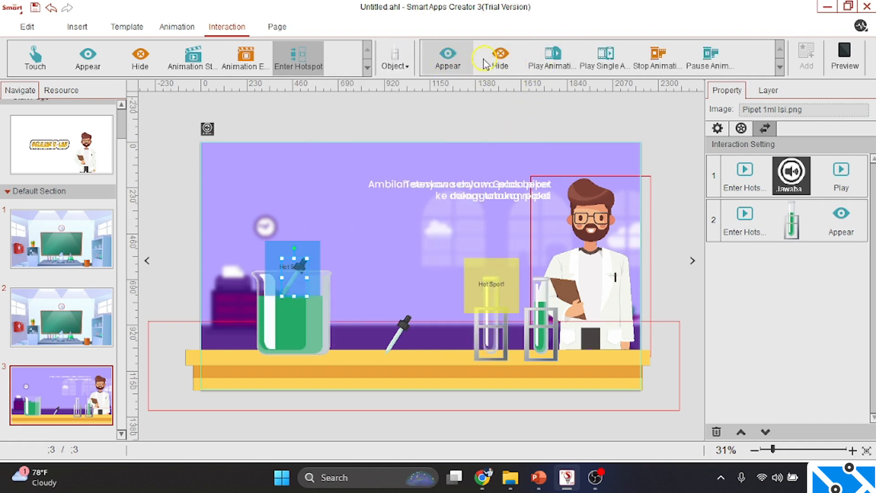
pyautogui.click(499, 59)
pyautogui.click(807, 55)
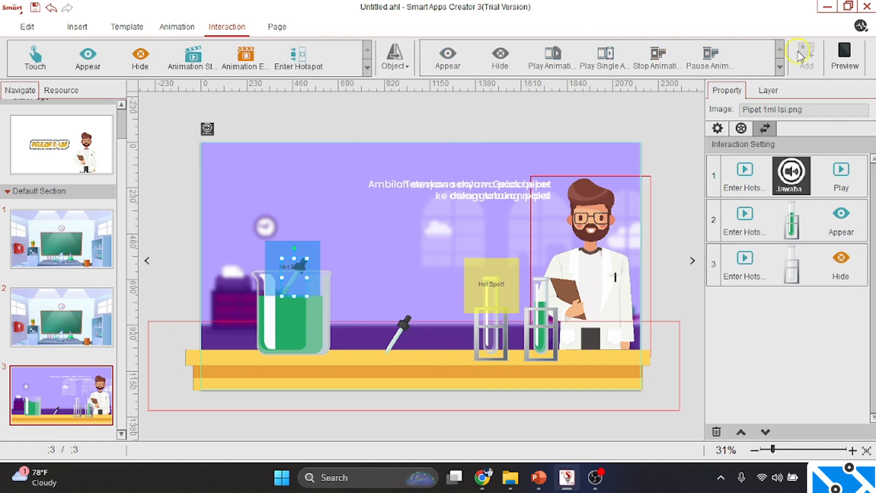
# Add an Enter Hotspot interaction to the filled pipette that hides the yellow hotspot itself.
pyautogui.click(299, 64)
pyautogui.click(352, 120)
pyautogui.click(395, 58)
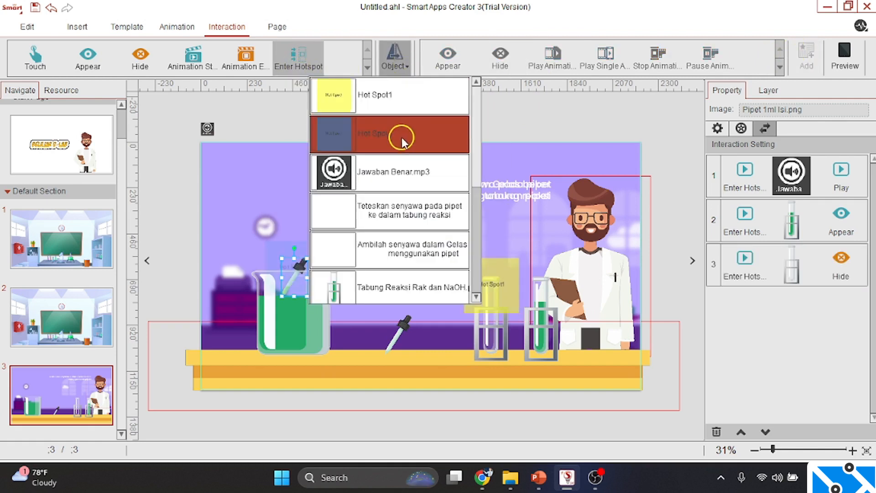
pyautogui.click(394, 97)
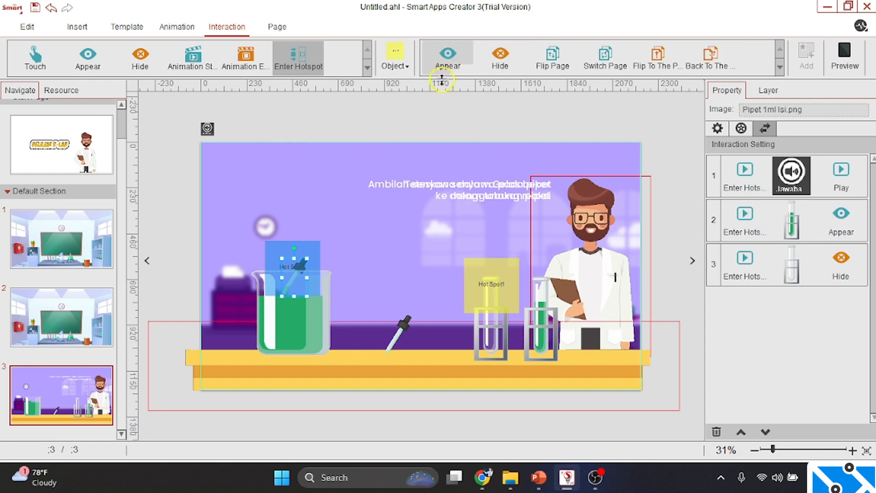
pyautogui.click(500, 57)
pyautogui.click(806, 57)
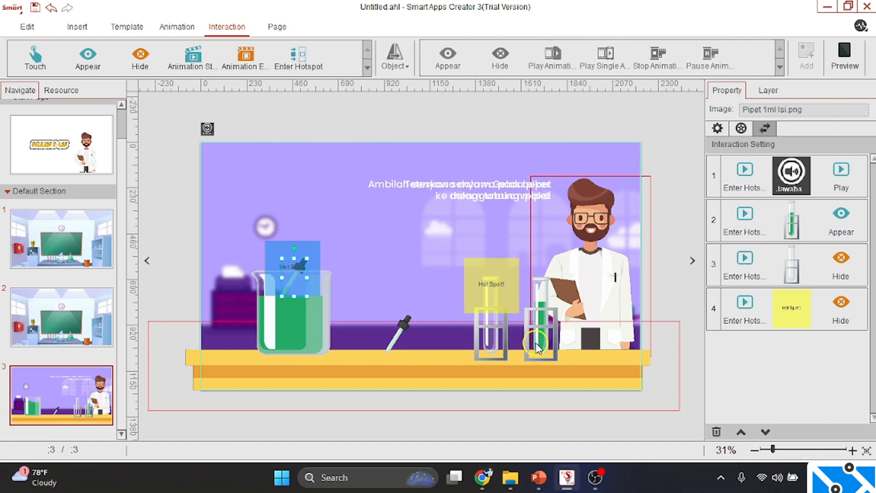
# Move the filled test tube rack exactly over the empty test tube rack, at about x 1372 px, y 668 px.
pyautogui.click(540, 328)
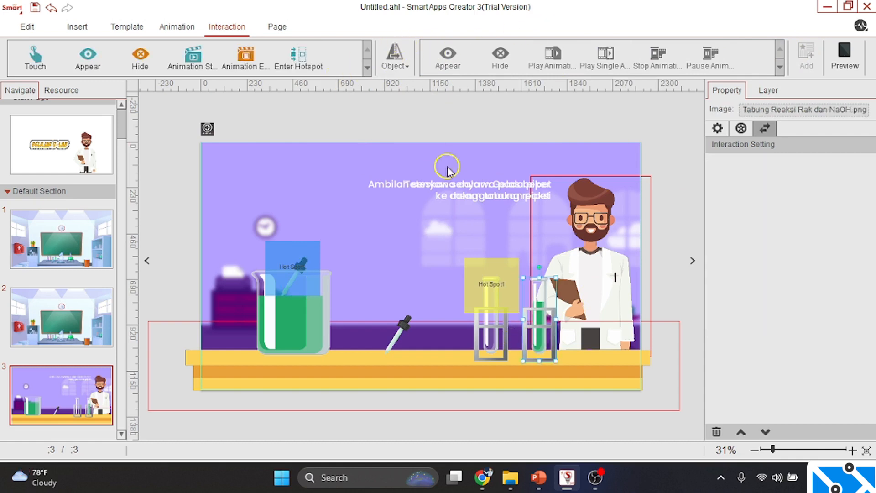
pyautogui.click(514, 341)
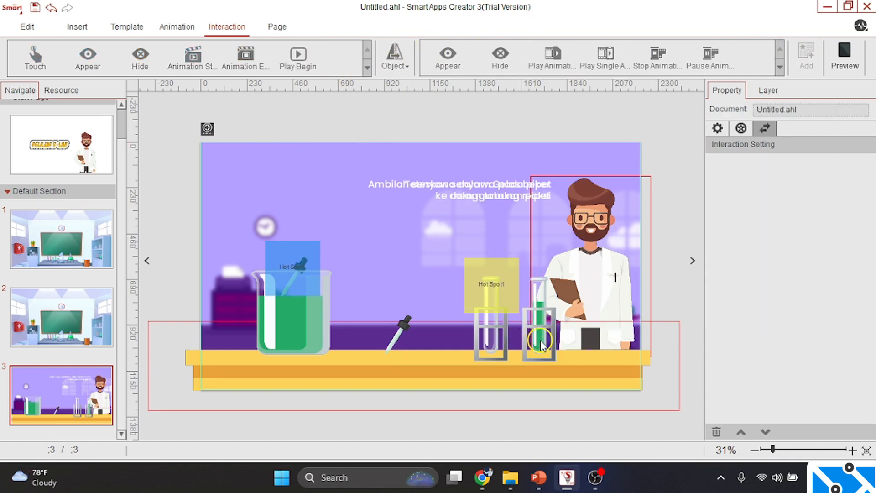
pyautogui.click(539, 340)
pyautogui.moveTo(542, 340); pyautogui.dragTo(494, 340)
pyautogui.moveTo(495, 340); pyautogui.dragTo(495, 339)
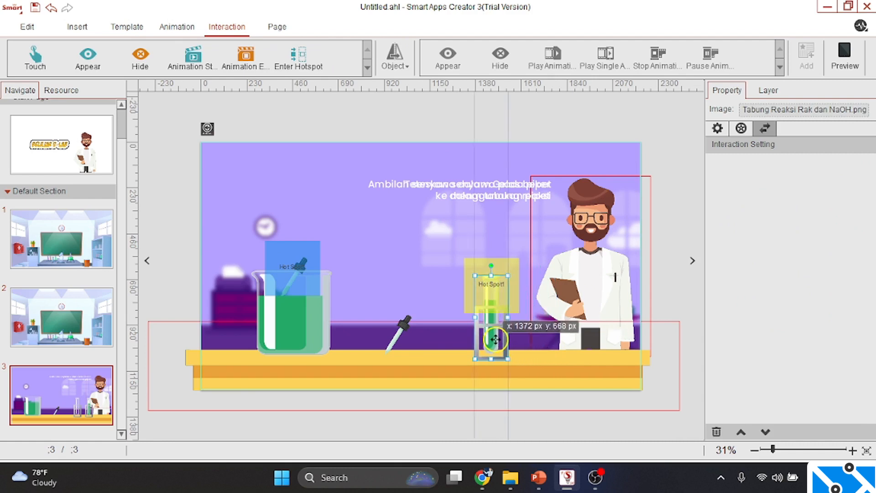
pyautogui.click(630, 152)
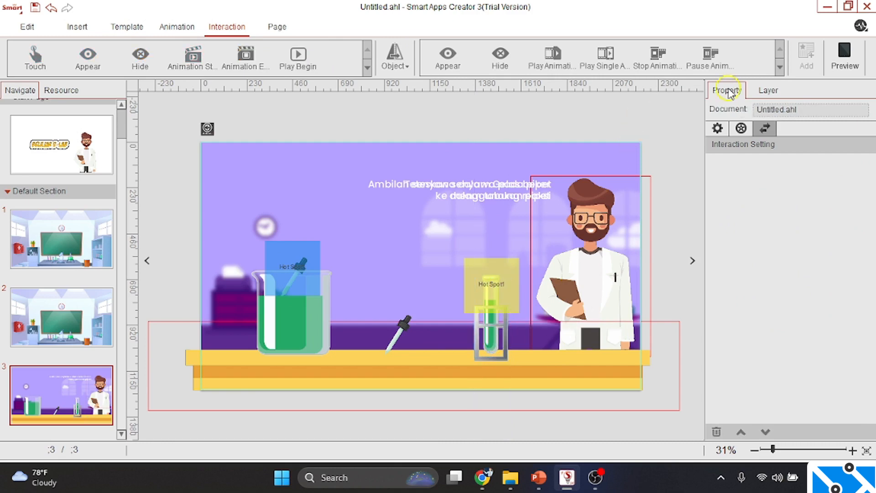
# Preview the lab page and test moving the empty pipette to the beaker and the filled pipette to the test tube.
pyautogui.click(843, 55)
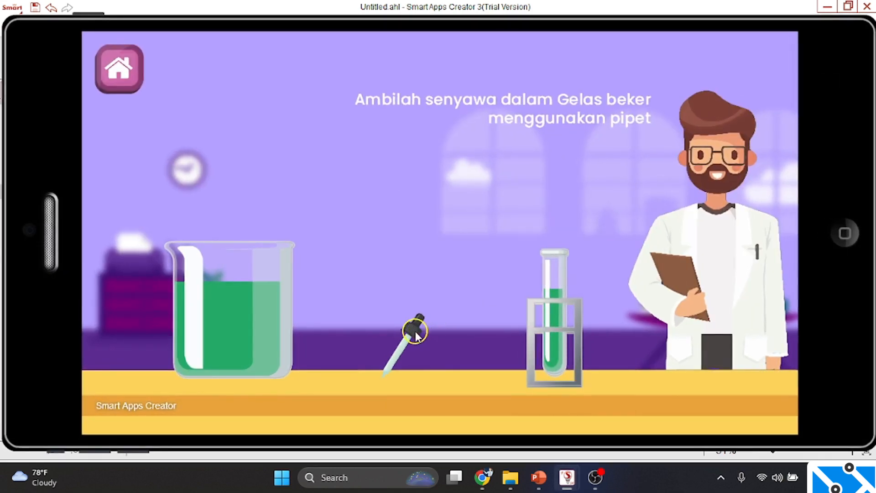
pyautogui.moveTo(416, 327); pyautogui.dragTo(590, 218)
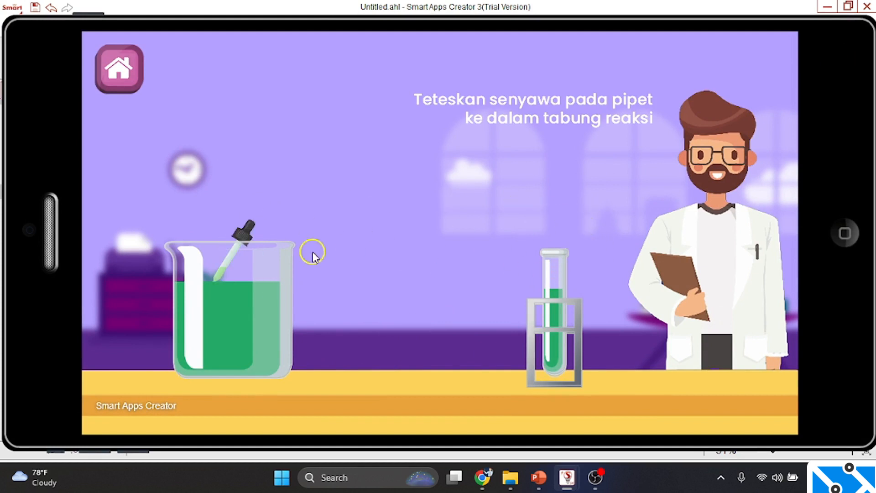
pyautogui.moveTo(247, 233); pyautogui.dragTo(602, 223)
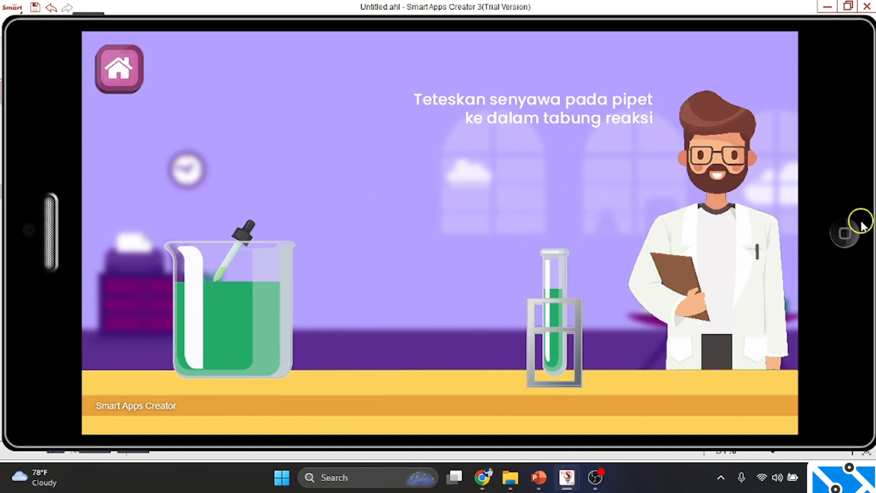
pyautogui.click(855, 235)
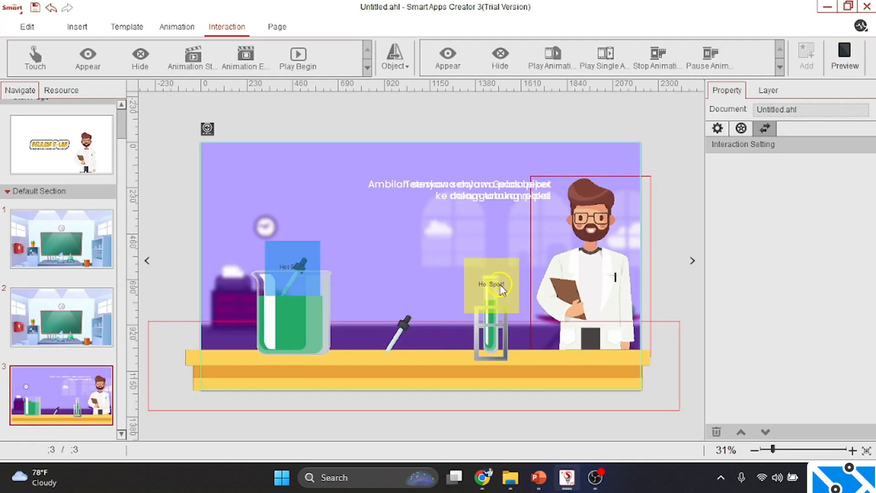
pyautogui.click(485, 285)
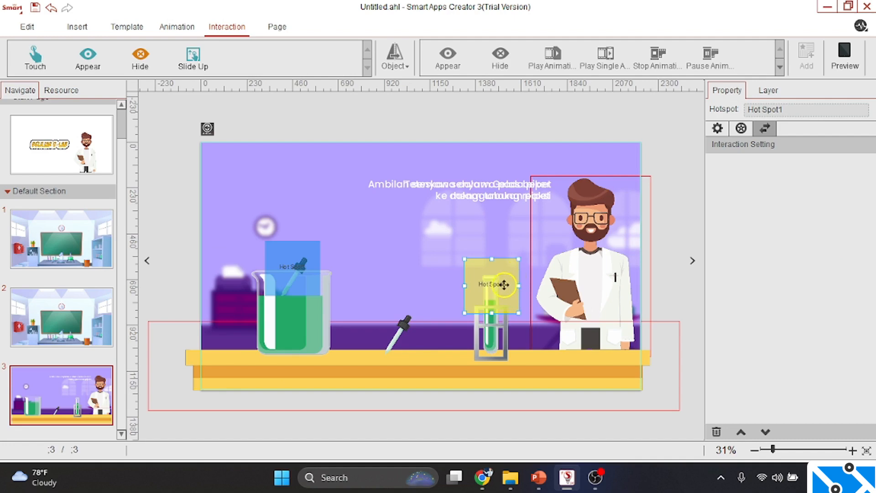
pyautogui.click(845, 56)
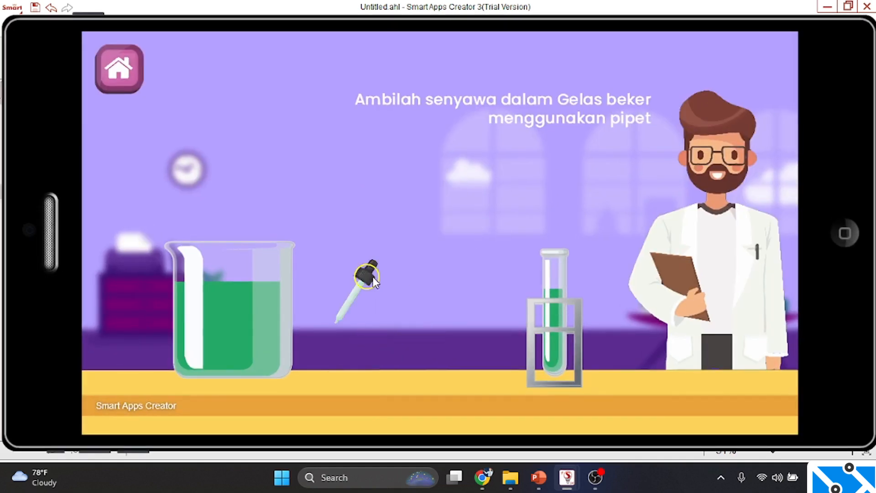
pyautogui.moveTo(373, 277); pyautogui.dragTo(272, 226)
pyautogui.moveTo(413, 327); pyautogui.dragTo(569, 231)
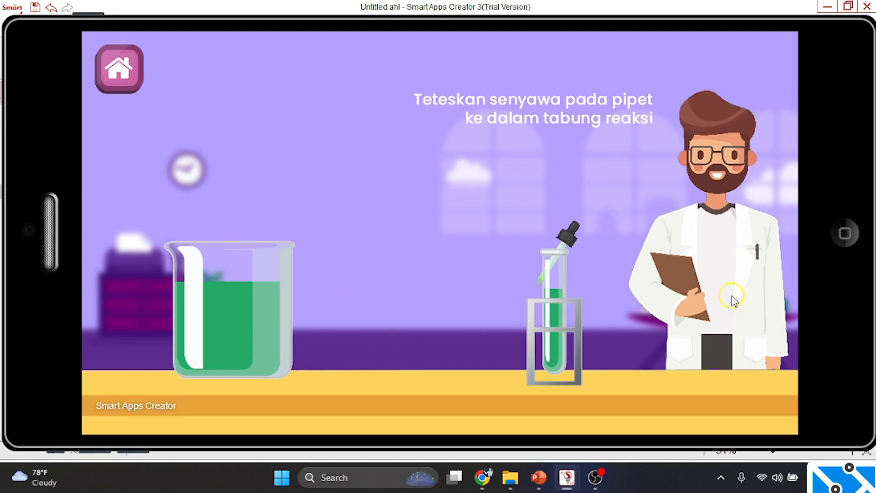
pyautogui.click(844, 235)
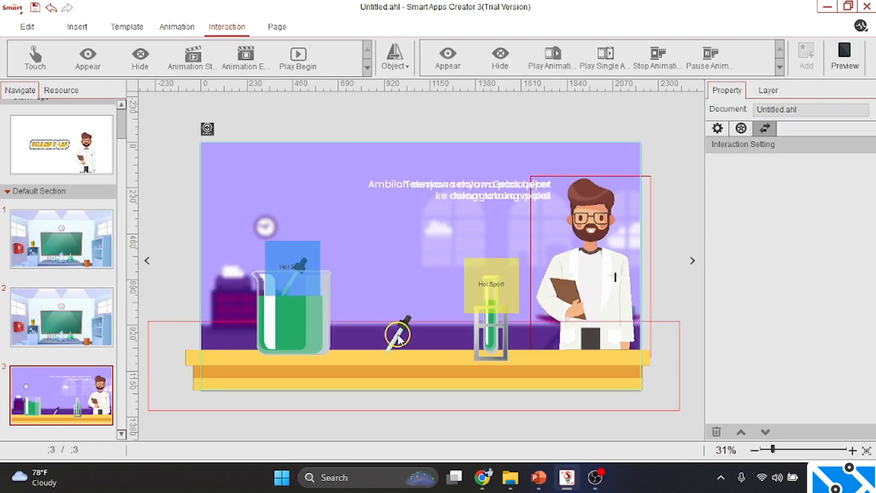
# Duplicate lab page 3 as page 4 and raise its filled pipette above the beaker, keeping the blue hotspot over the beaker's mouth.
pyautogui.rightClick(28, 407)
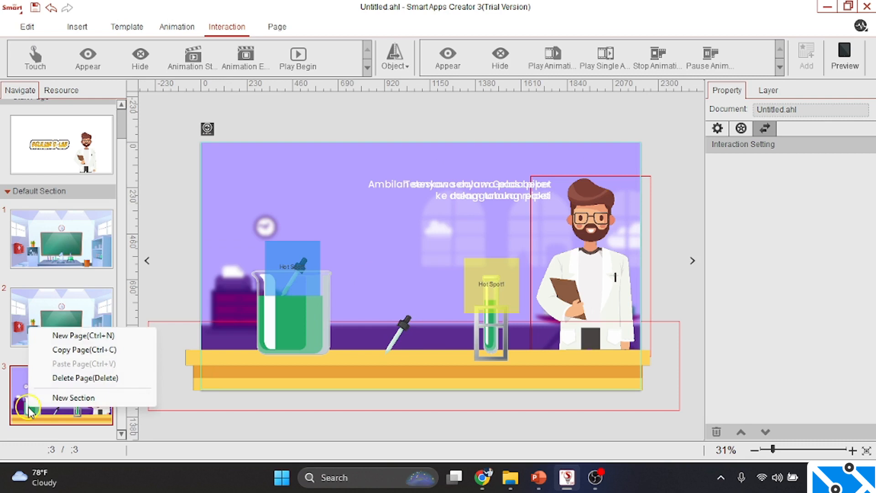
pyautogui.click(82, 351)
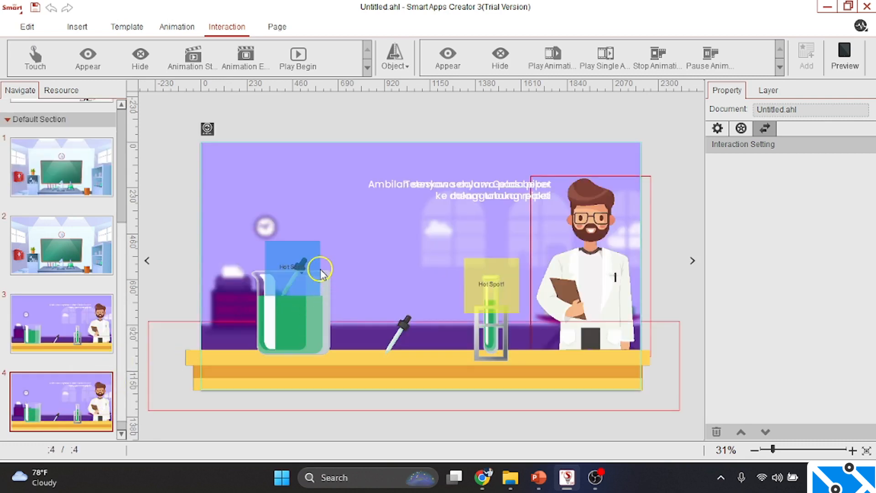
pyautogui.moveTo(181, 226); pyautogui.dragTo(313, 304)
pyautogui.moveTo(313, 274); pyautogui.dragTo(389, 267)
pyautogui.click(302, 265)
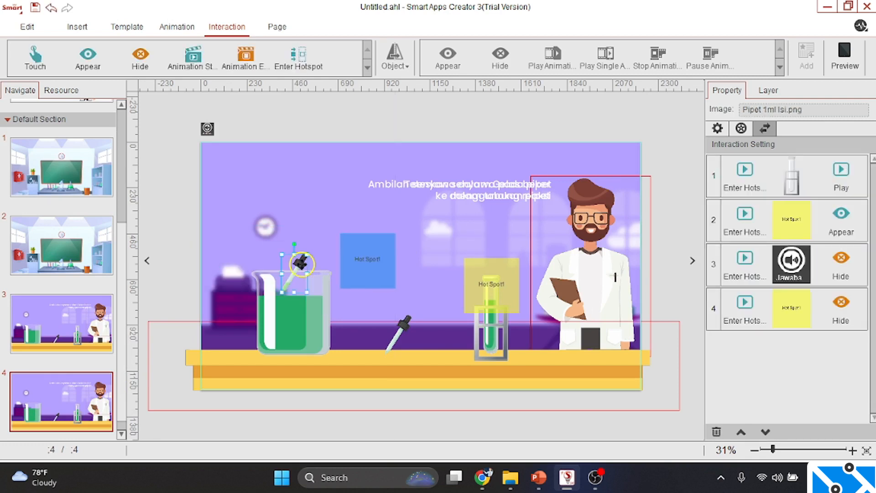
pyautogui.moveTo(301, 264); pyautogui.dragTo(305, 238)
pyautogui.click(372, 273)
pyautogui.moveTo(371, 273); pyautogui.dragTo(298, 278)
# Place another Pipet 1ml_1.png from the project resources in the middle of page 4.
pyautogui.click(398, 335)
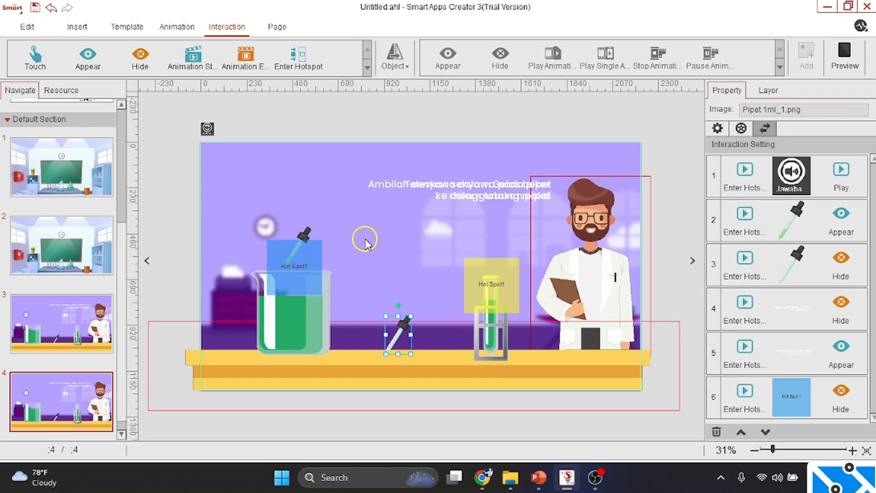
pyautogui.click(28, 30)
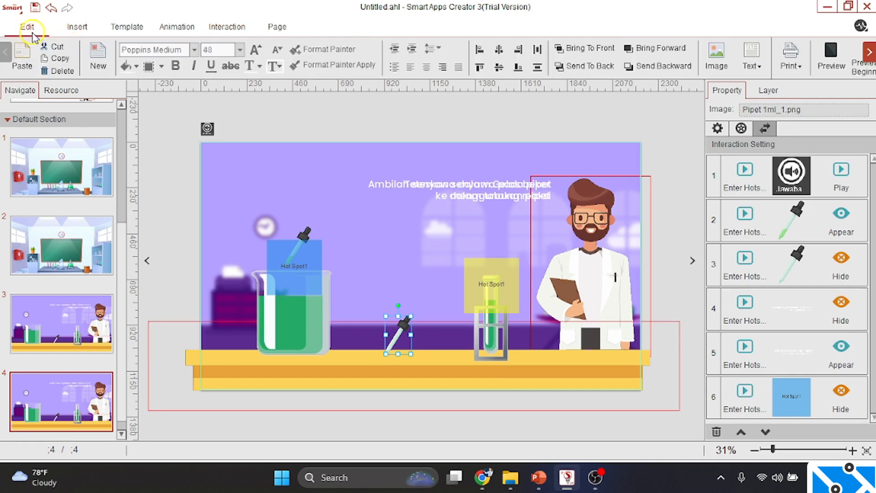
pyautogui.click(75, 32)
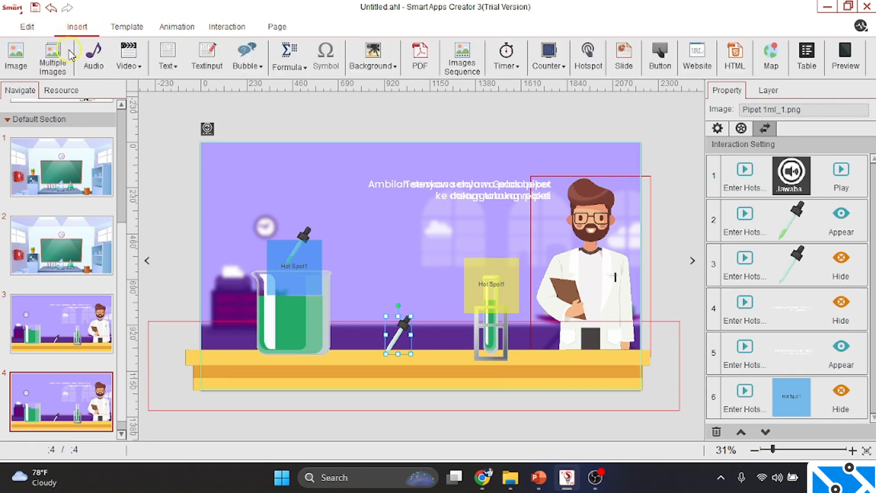
pyautogui.click(62, 91)
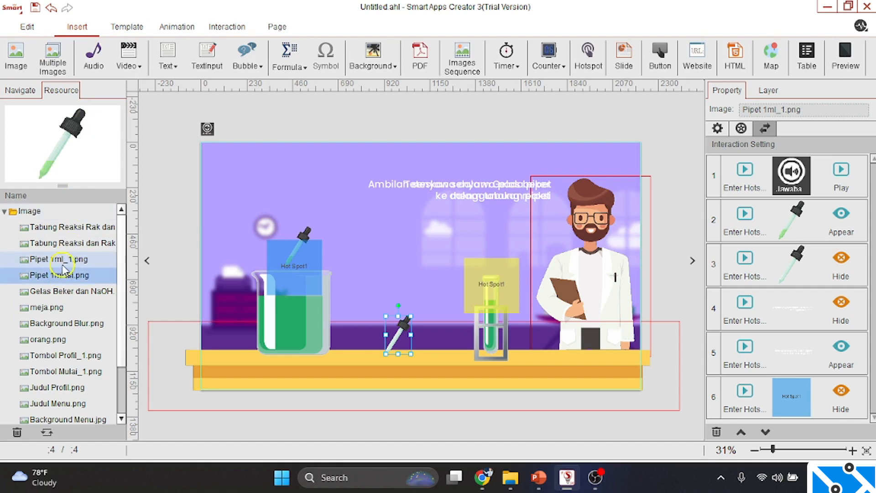
pyautogui.moveTo(64, 257); pyautogui.dragTo(383, 247)
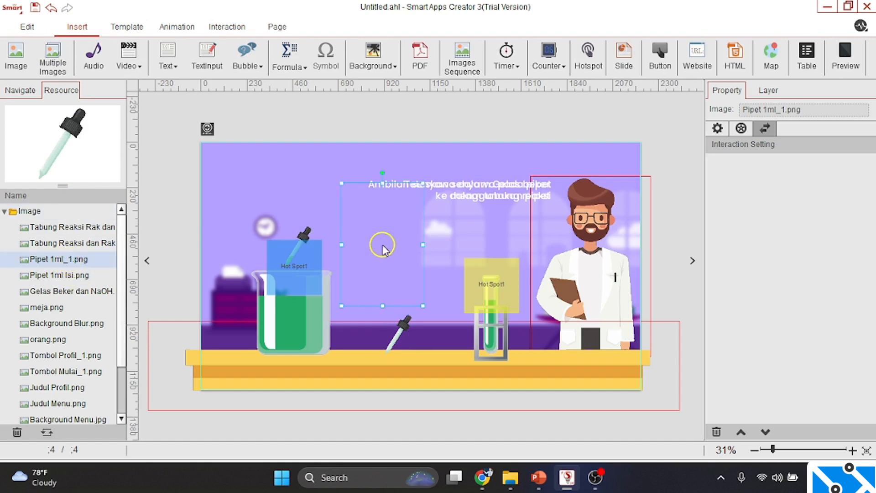
# Resize the new pipette to 131 × 196 px like the original and place it above the beaker at about x 422, y 424 px.
pyautogui.click(400, 333)
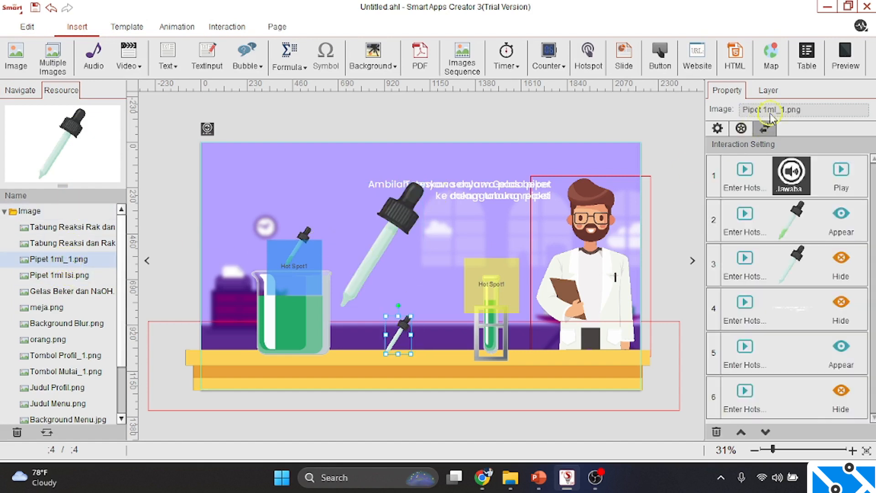
pyautogui.click(717, 128)
pyautogui.moveTo(761, 189); pyautogui.dragTo(730, 218)
pyautogui.click(400, 211)
pyautogui.hotkey('ctrl', 'v')
pyautogui.click(776, 228)
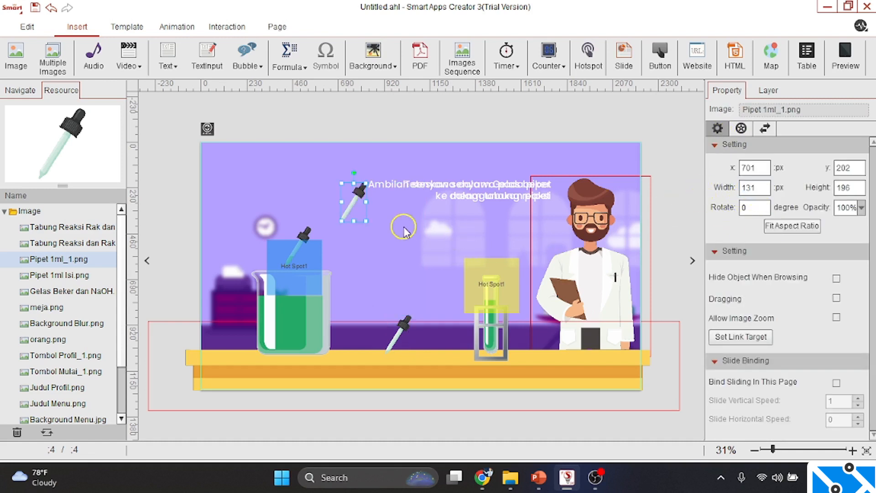
pyautogui.moveTo(358, 196); pyautogui.dragTo(303, 243)
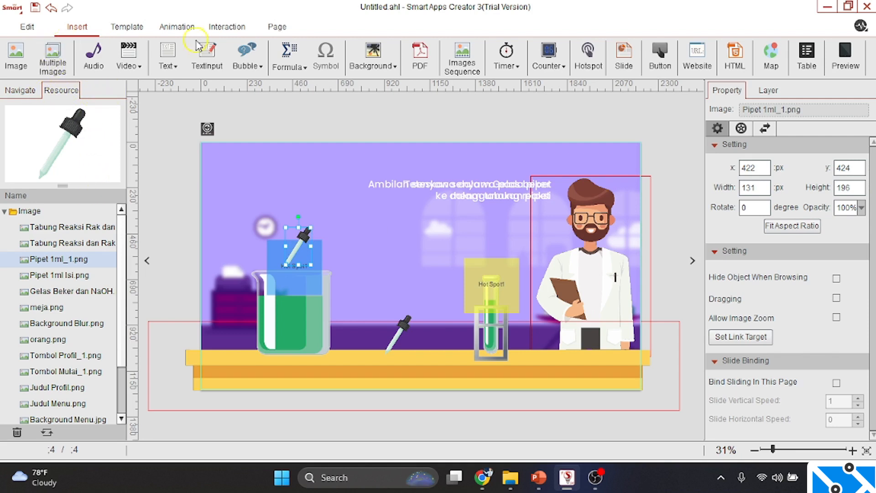
# Start an Advanced Animation for the new pipette with a first path lowering it straight into the beaker to about y 532 px.
pyautogui.click(178, 27)
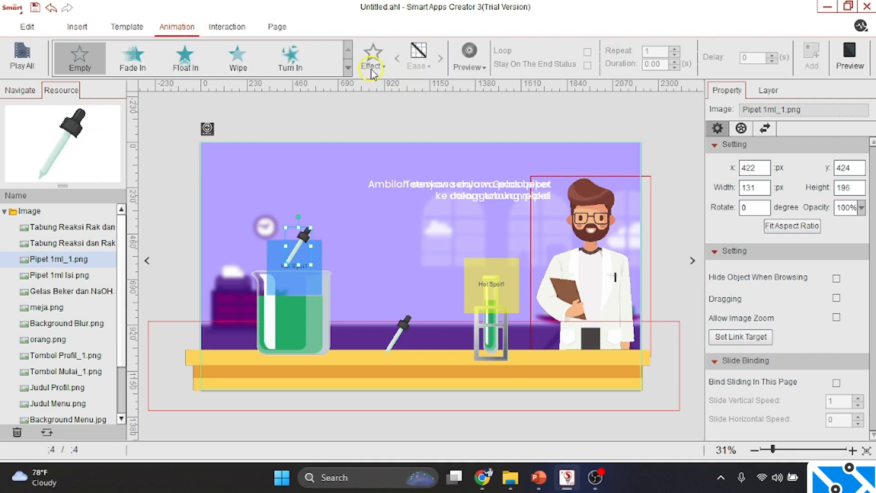
pyautogui.click(349, 68)
pyautogui.click(348, 68)
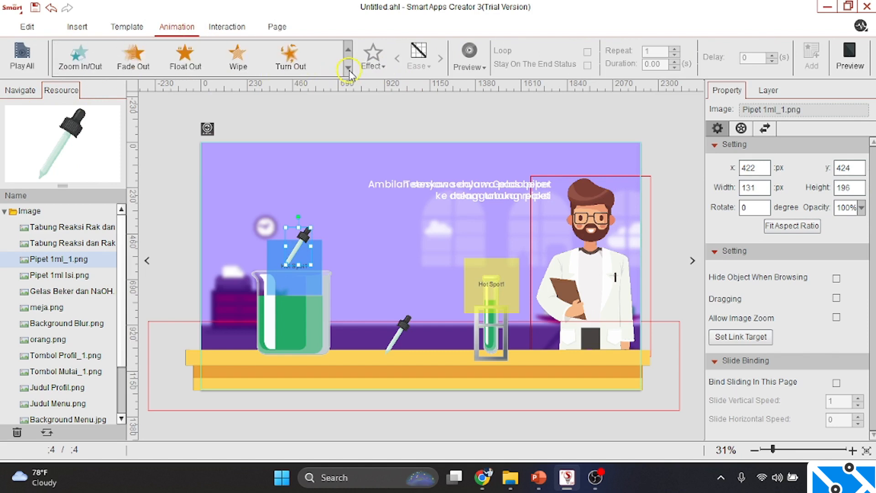
pyautogui.click(348, 68)
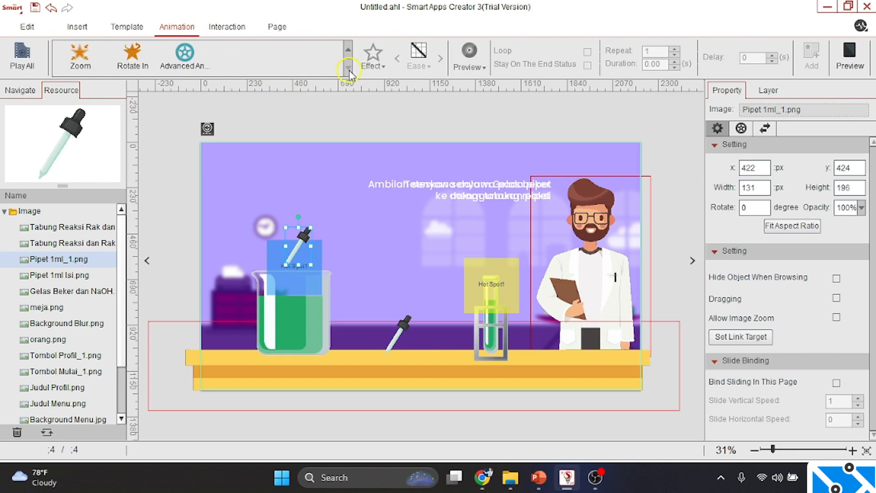
pyautogui.click(186, 57)
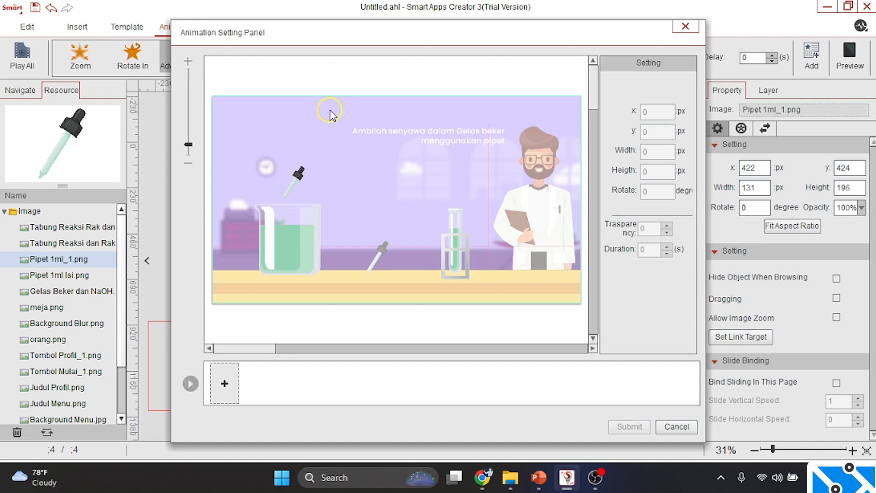
pyautogui.moveTo(377, 32); pyautogui.dragTo(489, 39)
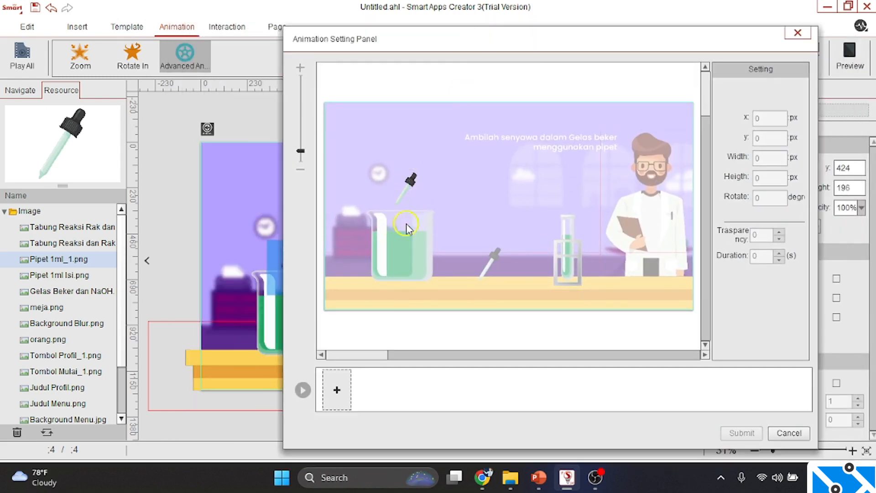
pyautogui.click(337, 389)
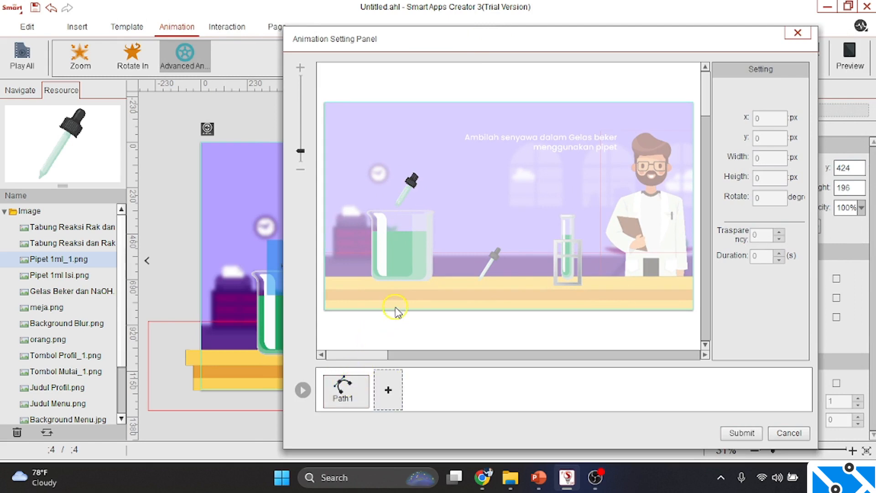
pyautogui.click(411, 184)
pyautogui.moveTo(412, 184); pyautogui.dragTo(410, 215)
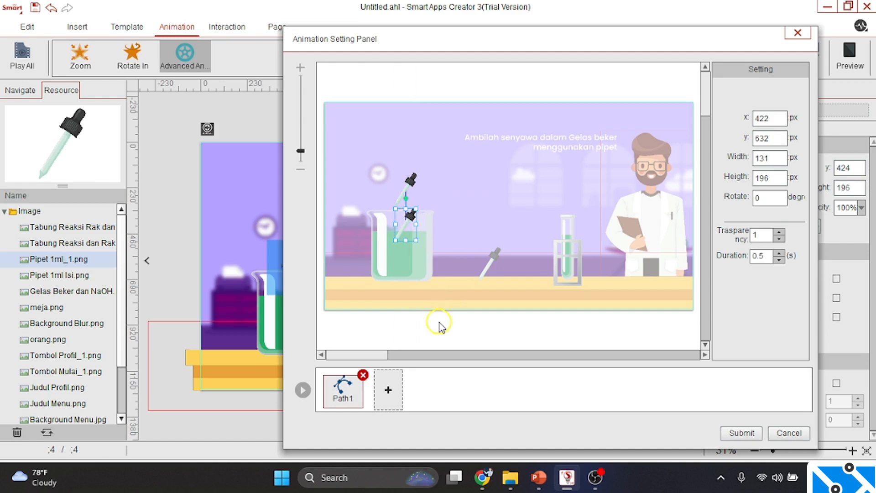
# Add a second path raising the pipette back to its starting point, play the animation, and submit it.
pyautogui.click(388, 392)
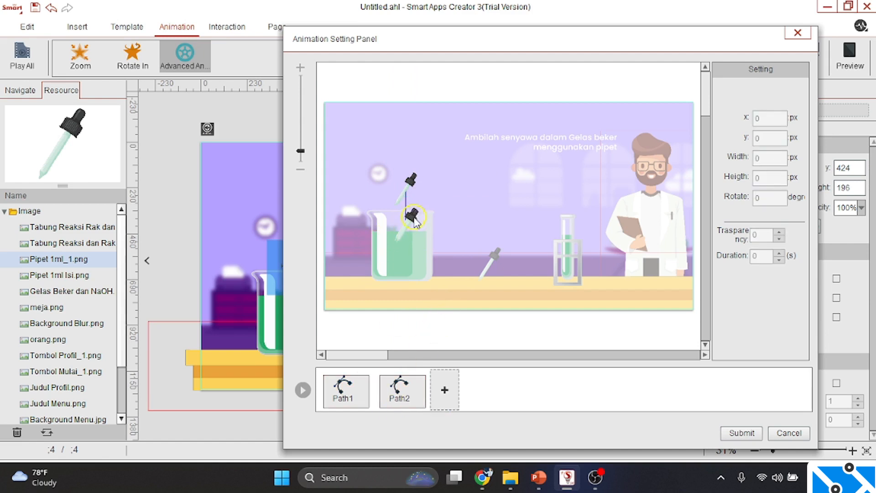
pyautogui.moveTo(414, 219); pyautogui.dragTo(411, 181)
pyautogui.click(303, 391)
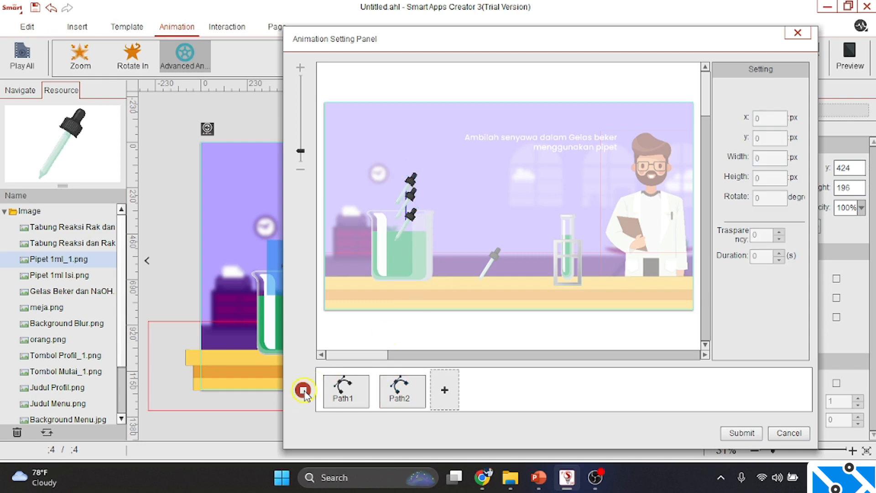
pyautogui.click(758, 433)
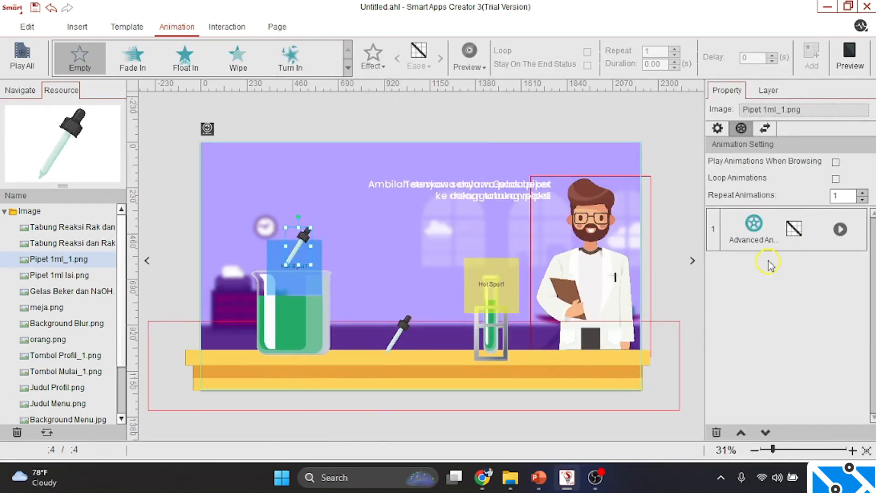
pyautogui.click(800, 235)
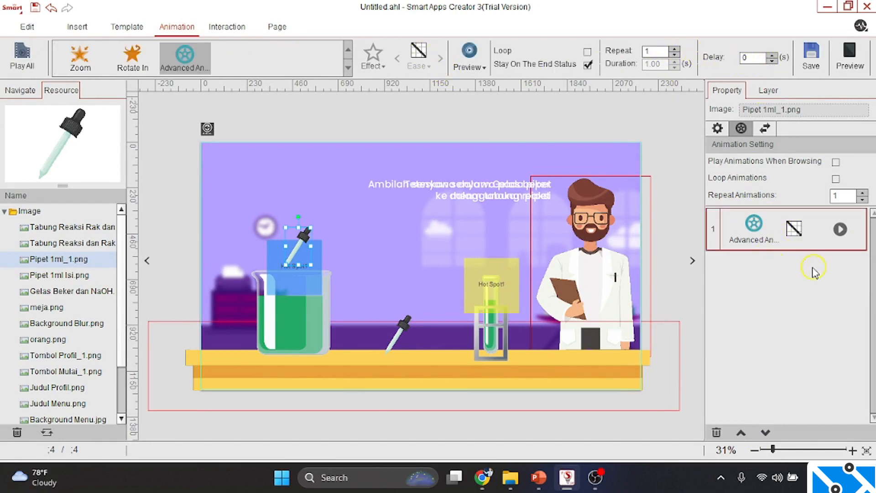
pyautogui.click(552, 129)
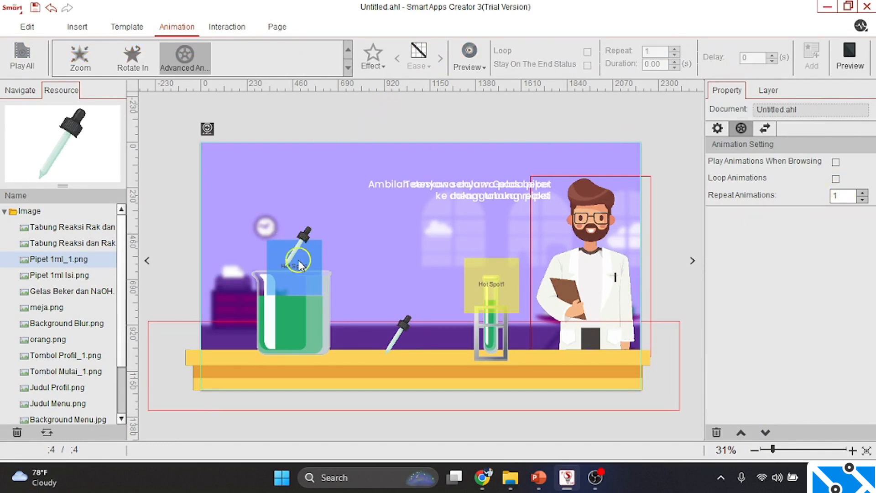
# Delete the table pipette's interaction that makes Pipet 1ml Isi.png appear when it enters the hotspot.
pyautogui.click(403, 326)
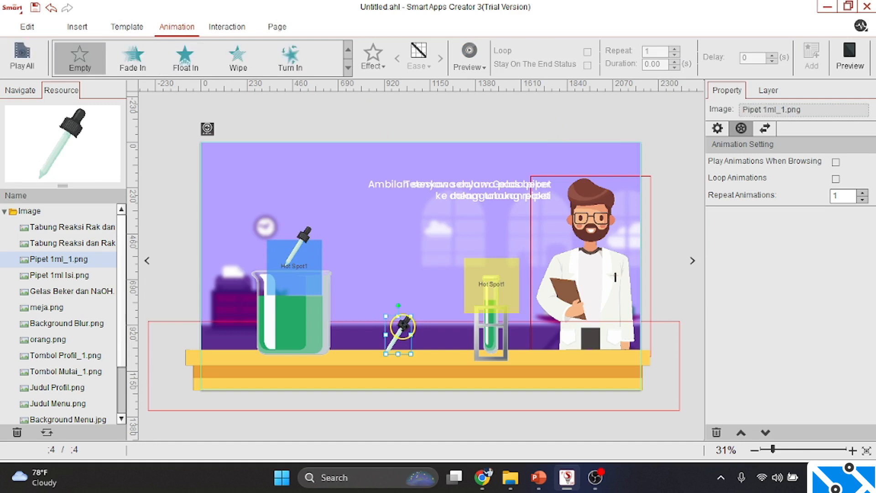
pyautogui.click(228, 27)
pyautogui.click(20, 91)
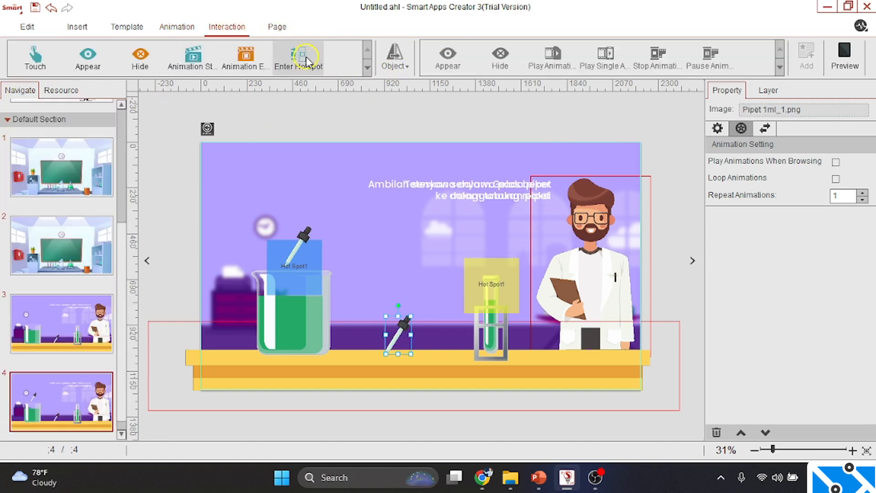
pyautogui.click(765, 129)
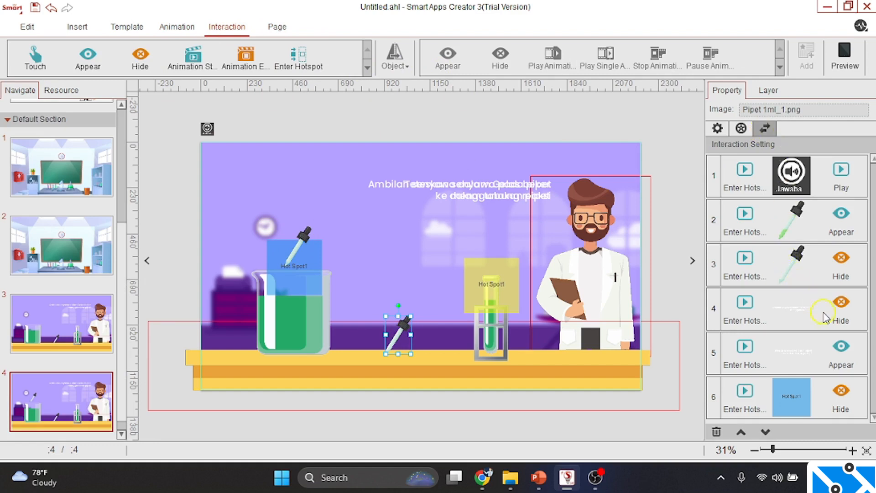
pyautogui.click(793, 234)
pyautogui.rightClick(792, 234)
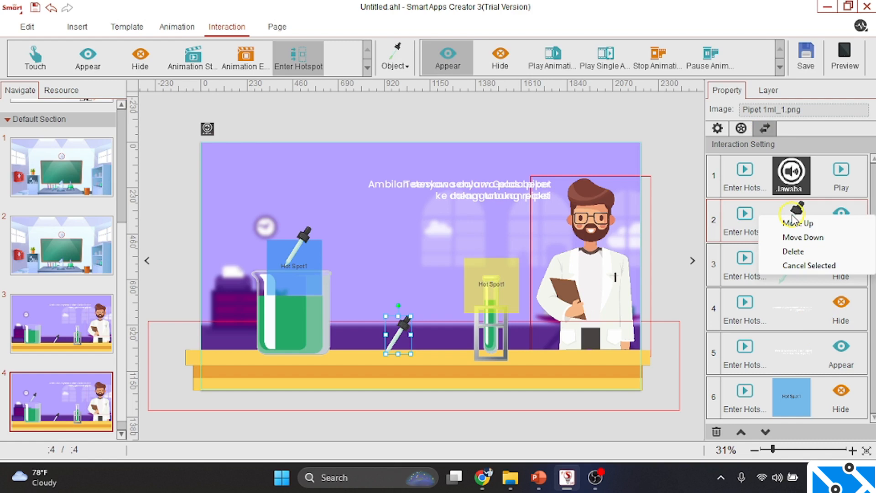
pyautogui.click(794, 251)
pyautogui.click(449, 261)
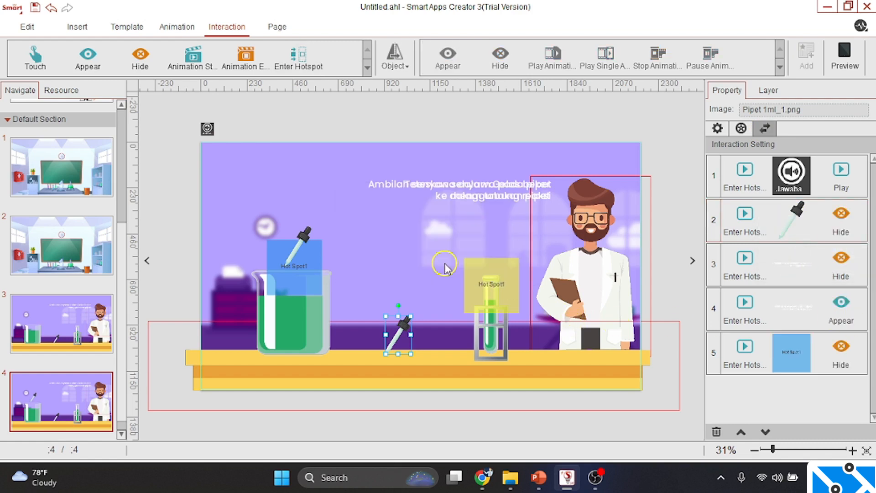
# Add an Enter Hotspot interaction for the blue hotspot that plays the upper Pipet 1ml_1.png's animation, and move it to third in the order.
pyautogui.click(298, 64)
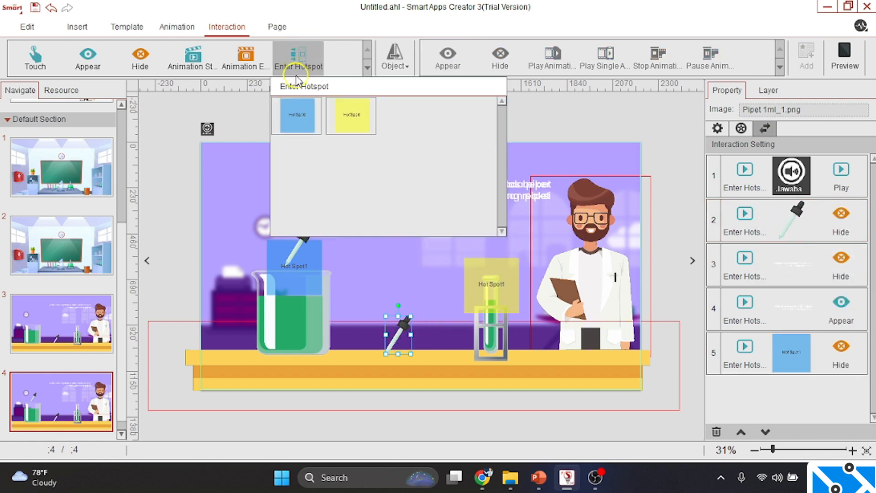
pyautogui.click(294, 115)
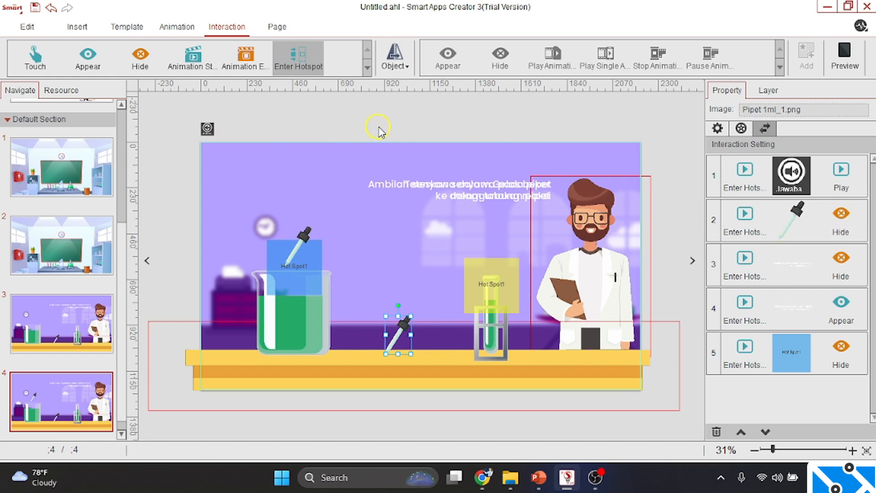
pyautogui.click(395, 58)
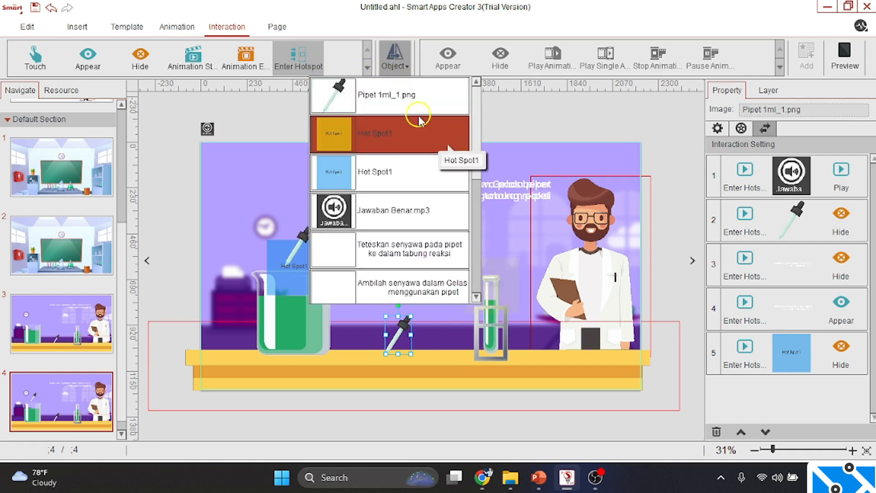
pyautogui.click(418, 98)
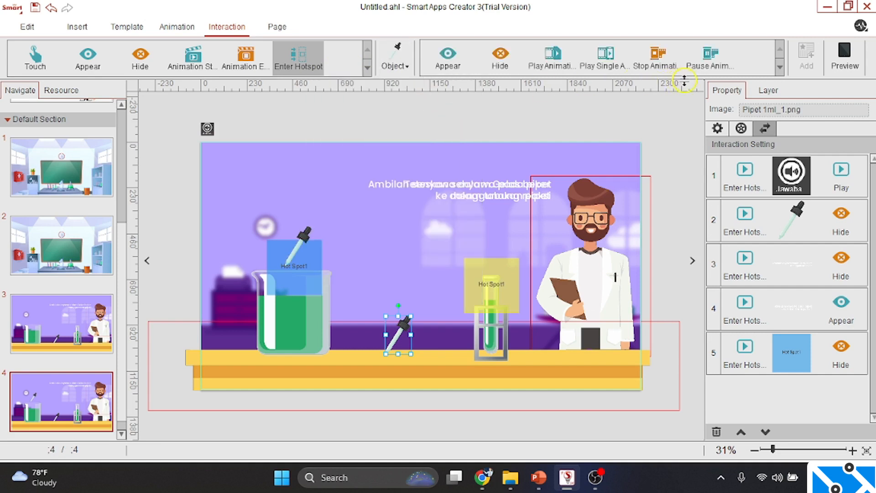
pyautogui.click(553, 59)
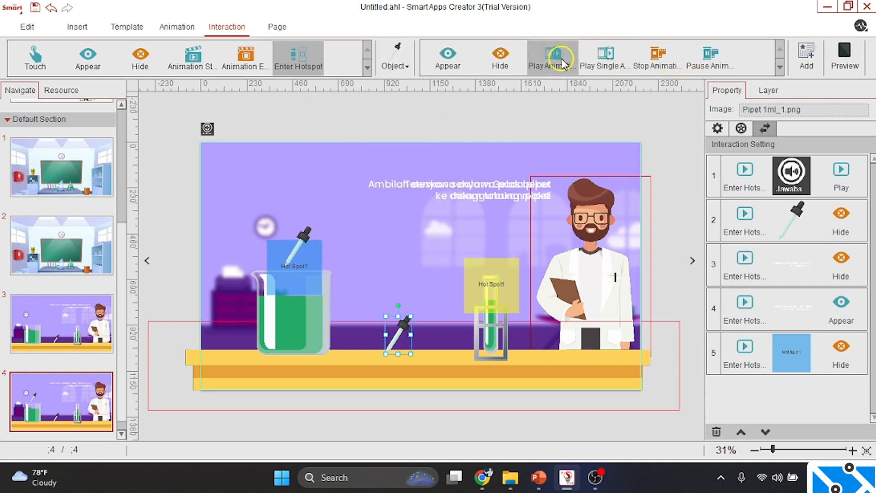
pyautogui.click(807, 58)
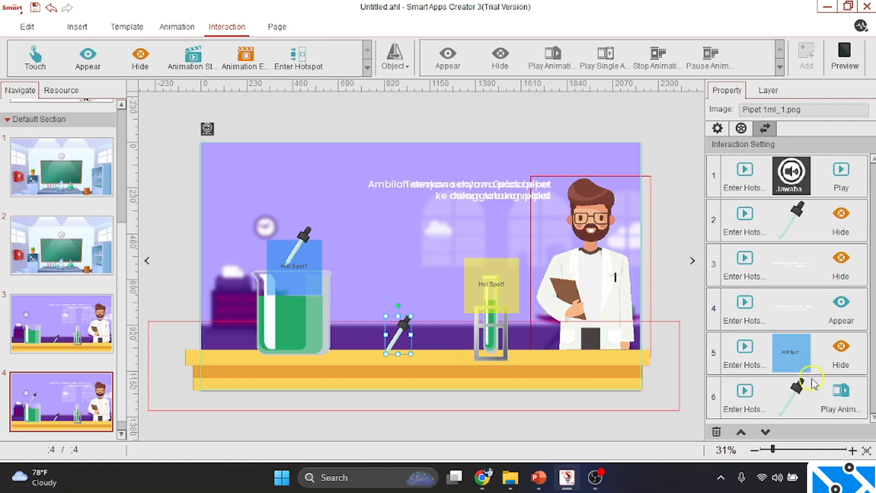
pyautogui.moveTo(813, 382); pyautogui.dragTo(788, 251)
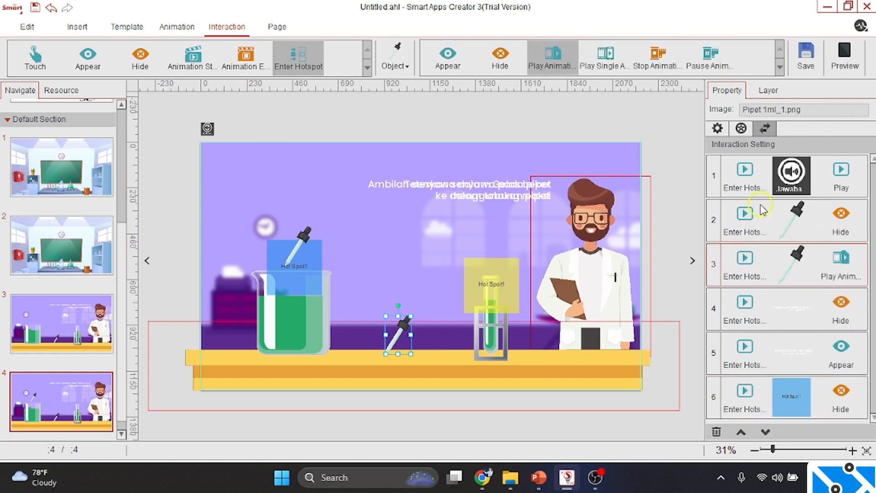
# Check the browsing and dragging settings of the pipette above the beaker.
pyautogui.click(718, 128)
pyautogui.click(304, 237)
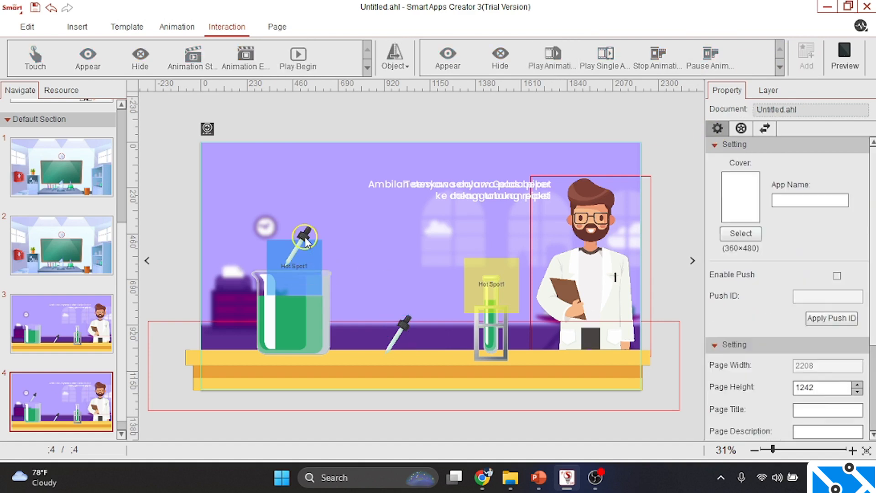
pyautogui.click(305, 240)
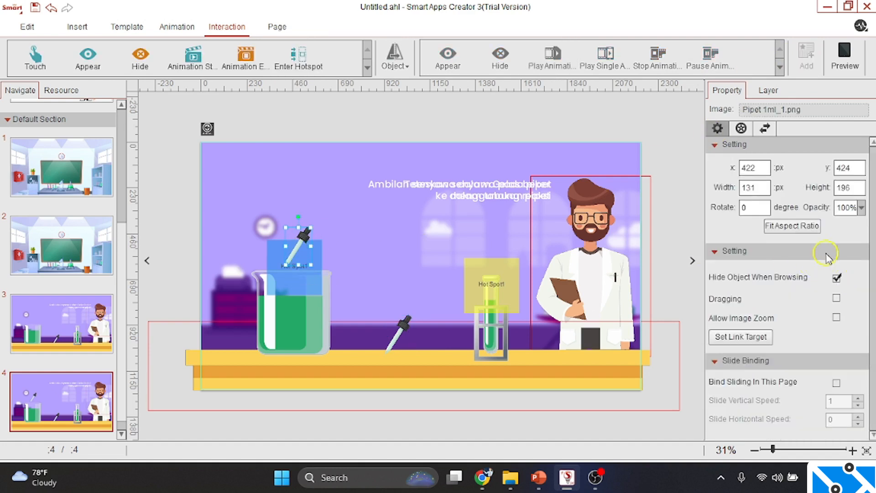
# Give the table pipette a blue-hotspot Enter Hotspot interaction that makes Pipet 1ml Isi.png appear, and place it fourth in the order.
pyautogui.click(401, 325)
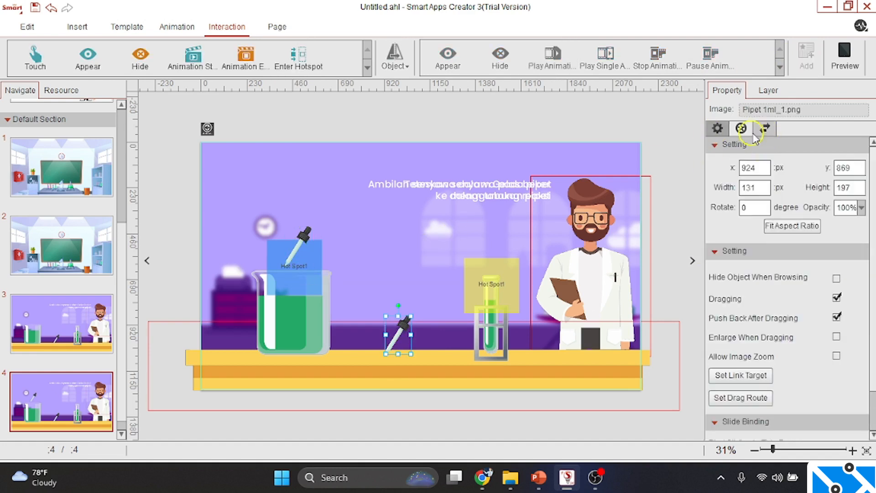
pyautogui.click(766, 128)
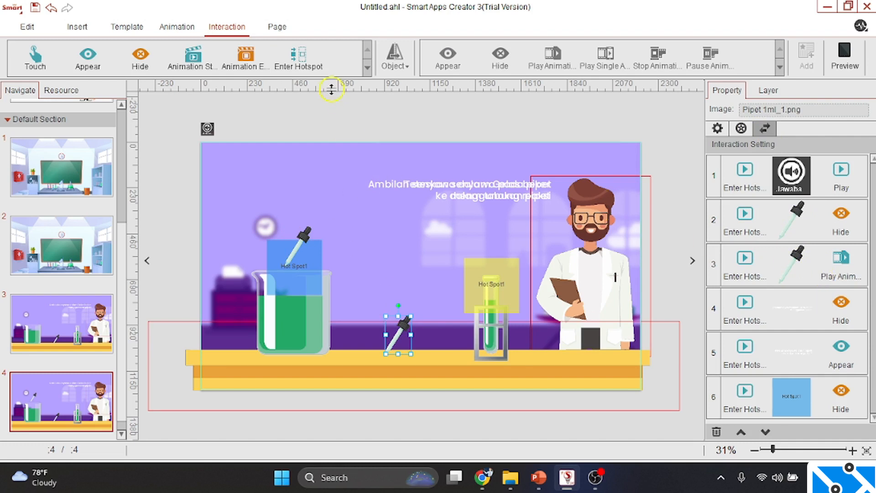
pyautogui.click(298, 61)
pyautogui.click(297, 114)
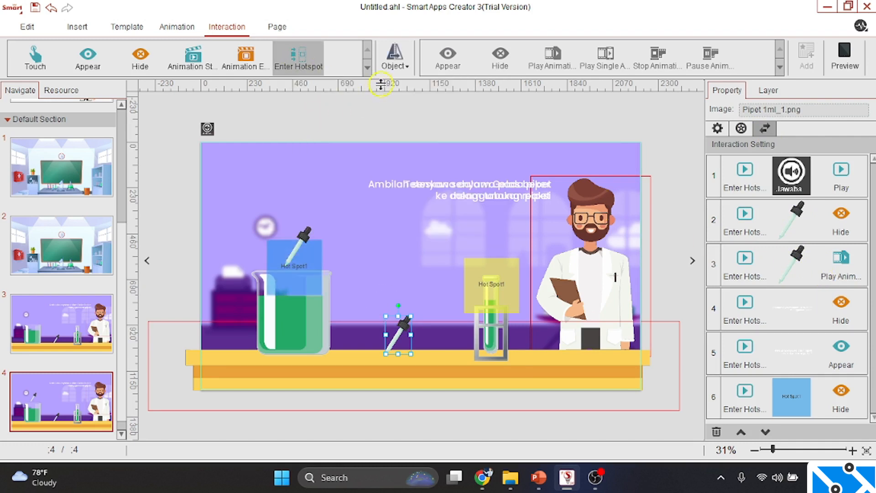
pyautogui.click(395, 62)
pyautogui.scroll(-2, 405, 192)
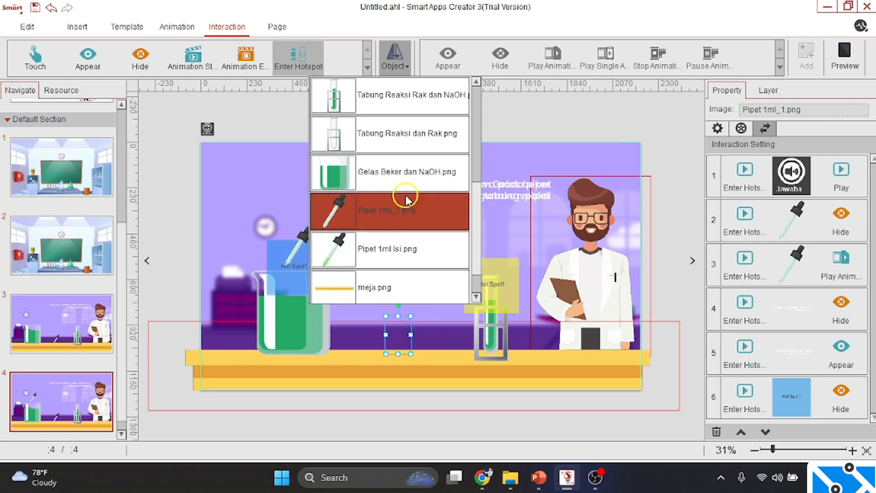
pyautogui.click(396, 251)
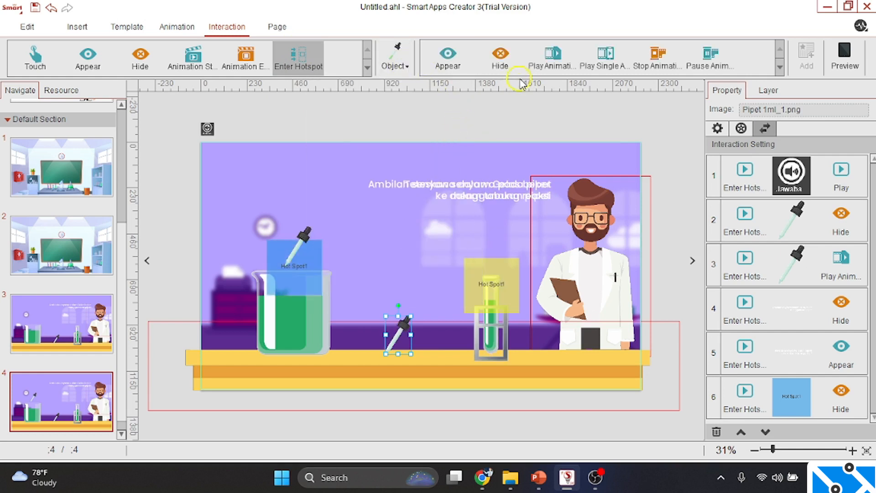
pyautogui.click(449, 58)
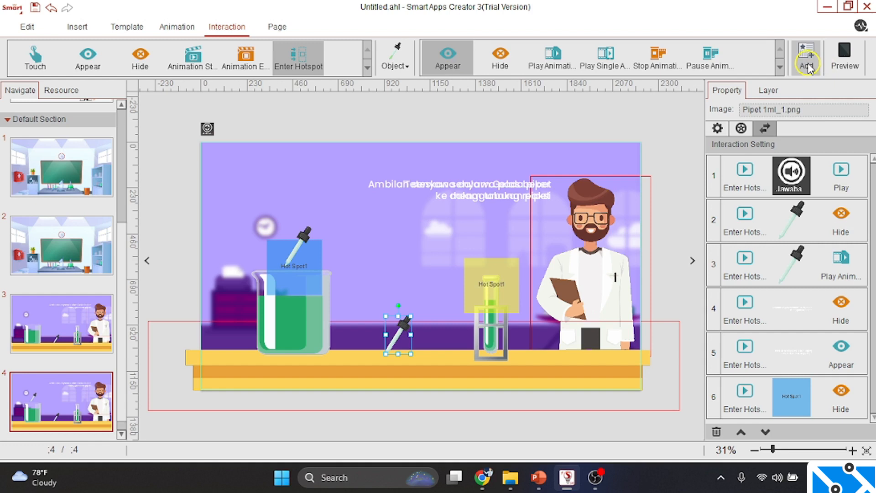
pyautogui.click(806, 61)
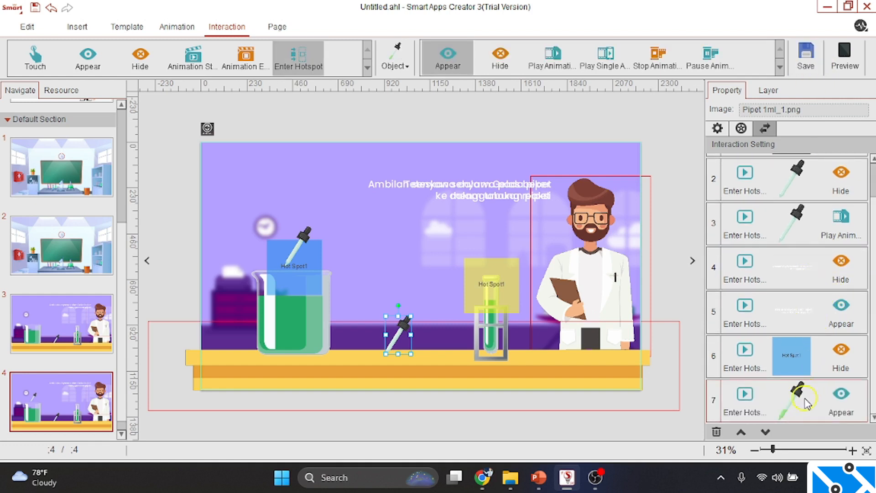
pyautogui.moveTo(806, 402); pyautogui.dragTo(794, 267)
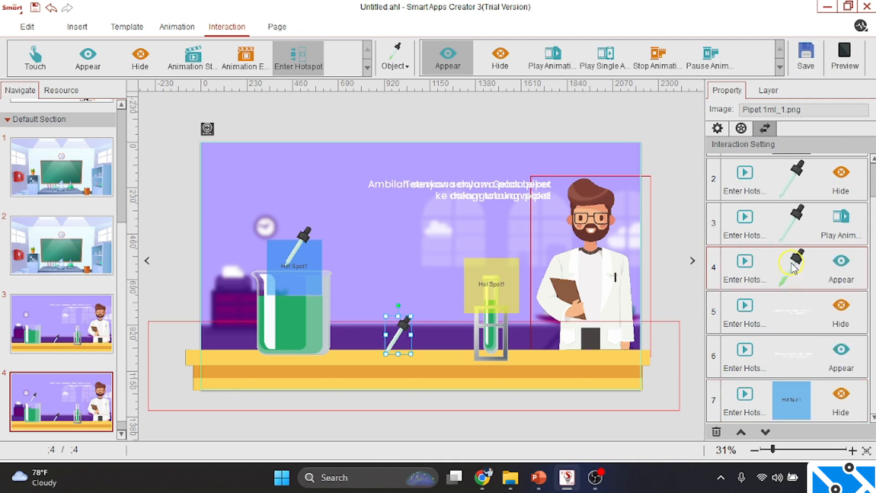
# Preview the page, test moving the table pipette to the hotspot above the beaker, and close the preview.
pyautogui.click(864, 73)
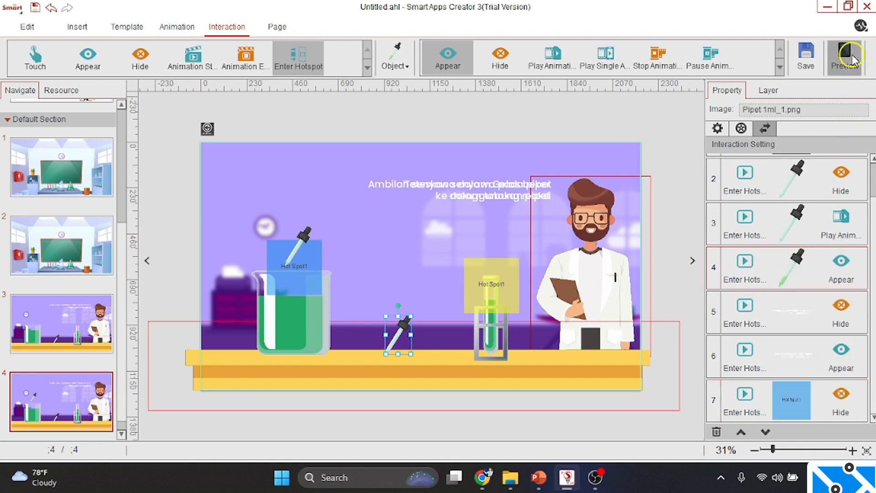
pyautogui.moveTo(411, 329); pyautogui.dragTo(265, 217)
pyautogui.moveTo(424, 352); pyautogui.dragTo(260, 228)
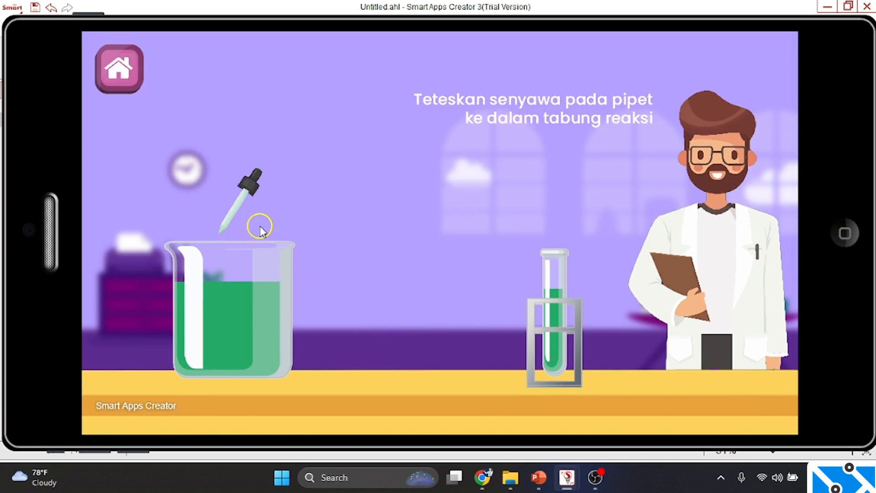
pyautogui.click(848, 234)
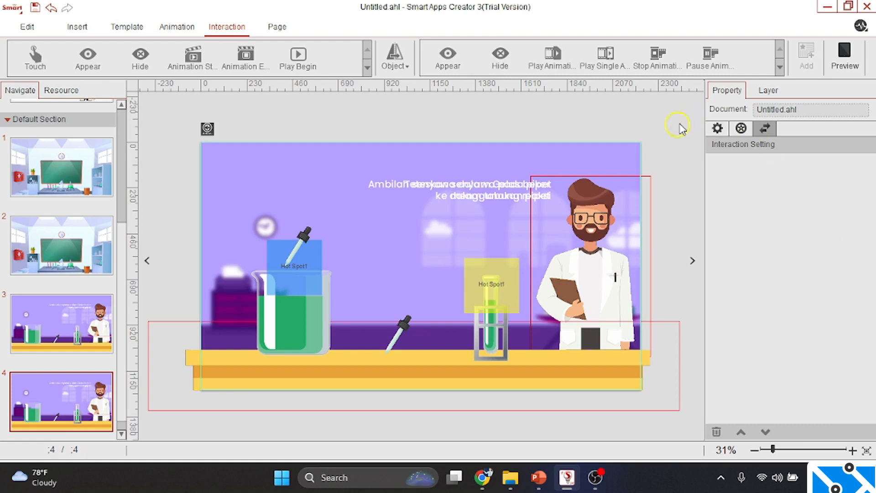
# Remove the fourth interaction, which makes Pipet 1ml Isi.png appear, from the table pipette.
pyautogui.click(305, 237)
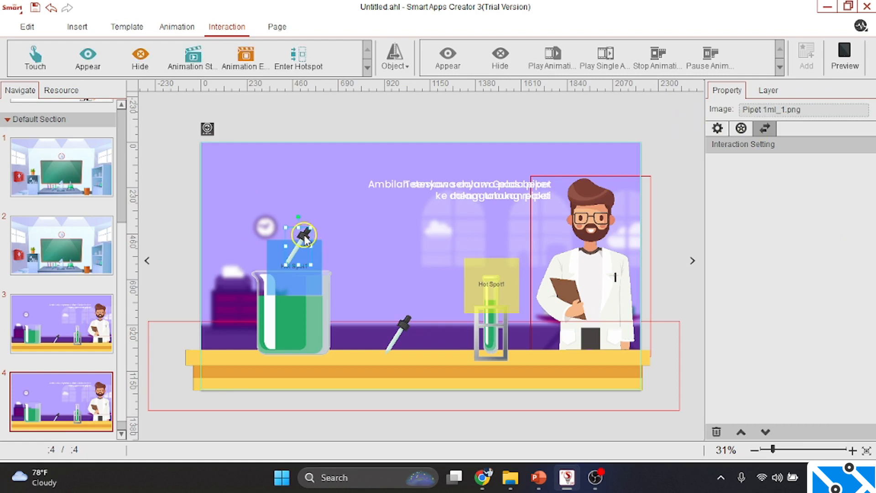
pyautogui.click(400, 327)
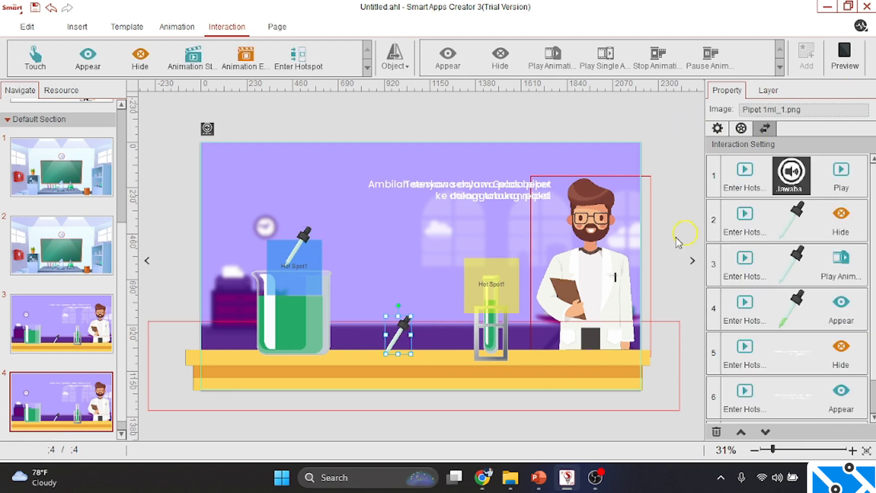
pyautogui.click(827, 312)
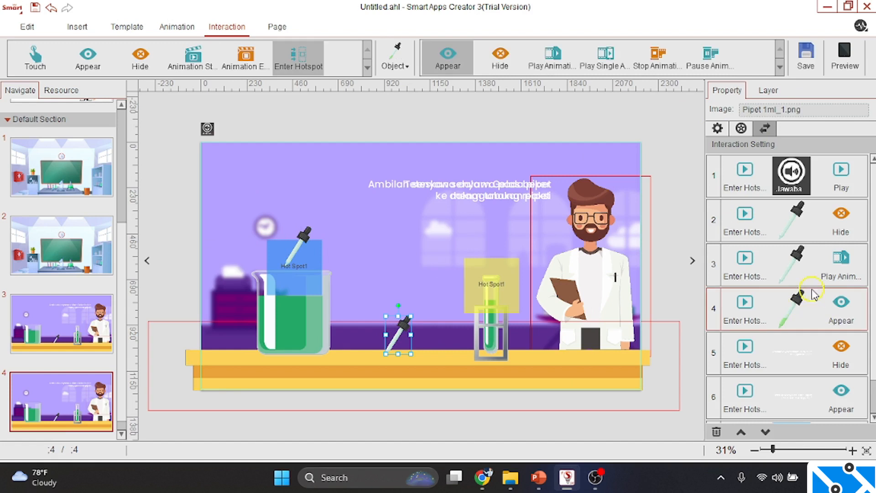
pyautogui.rightClick(799, 311)
pyautogui.click(797, 345)
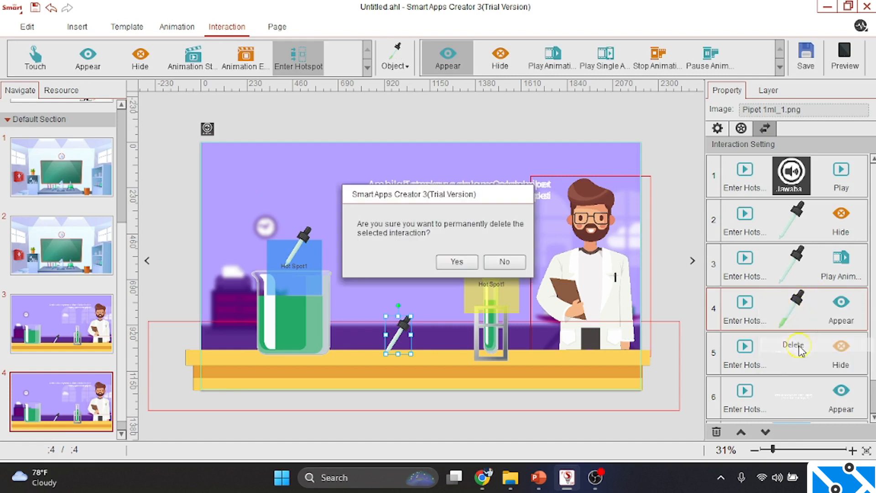
pyautogui.click(457, 262)
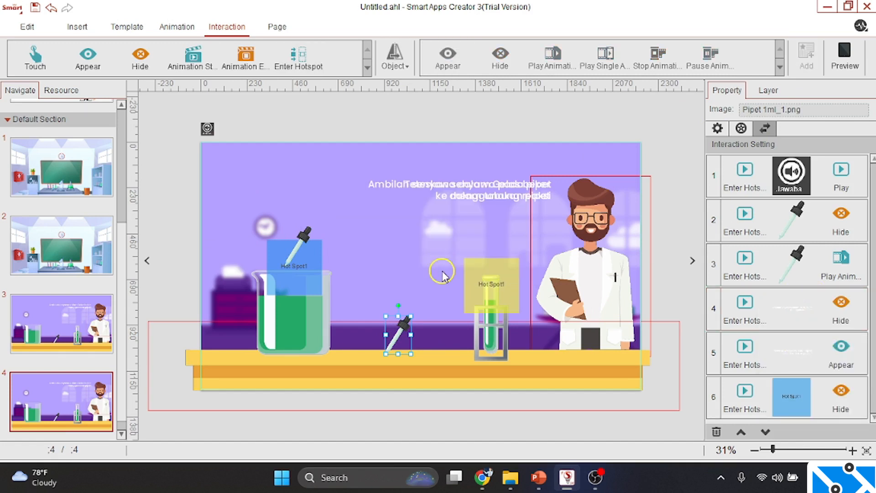
# Give the empty pipette above the beaker an Animation End interaction that makes Pipet 1ml Isi.png appear.
pyautogui.click(298, 234)
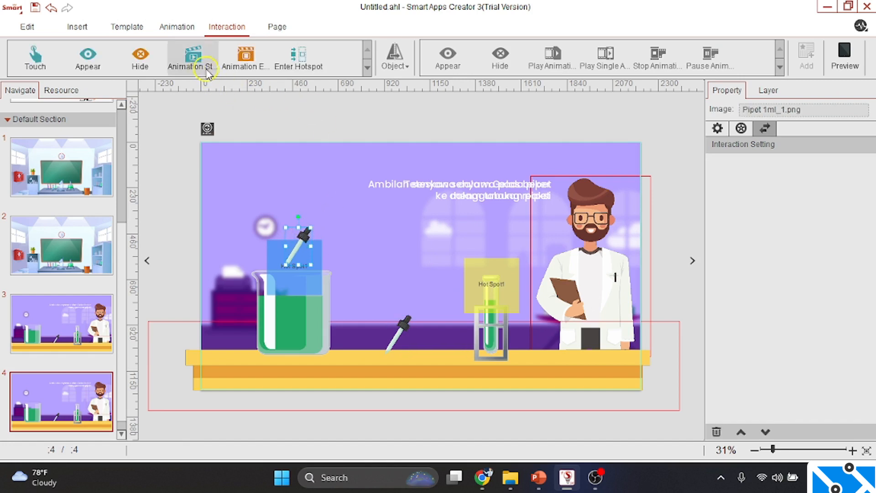
pyautogui.click(247, 64)
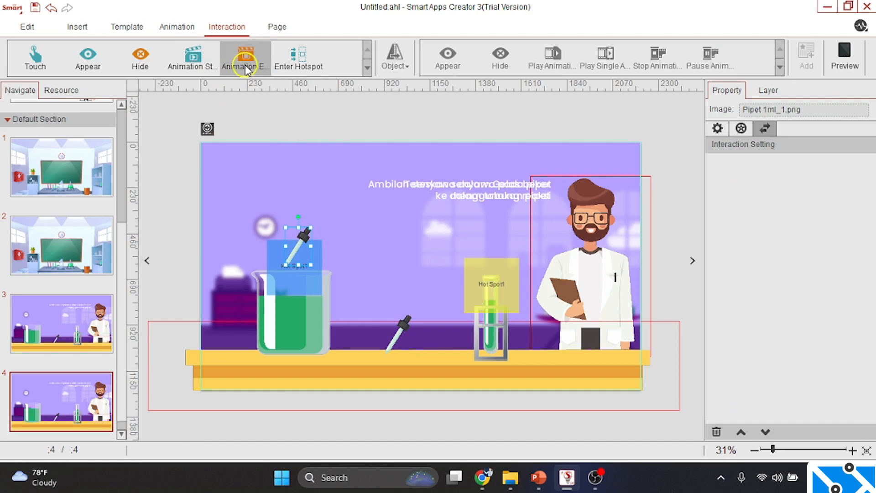
pyautogui.click(461, 271)
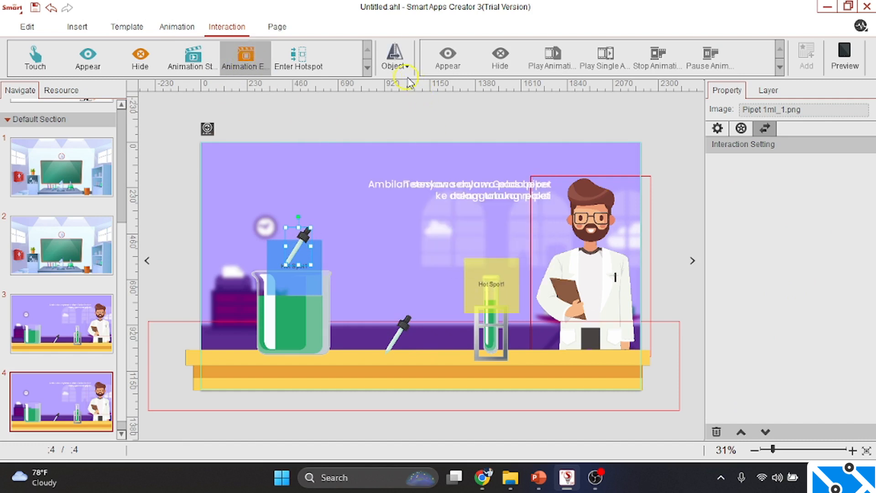
pyautogui.click(395, 63)
pyautogui.moveTo(475, 117); pyautogui.dragTo(479, 240)
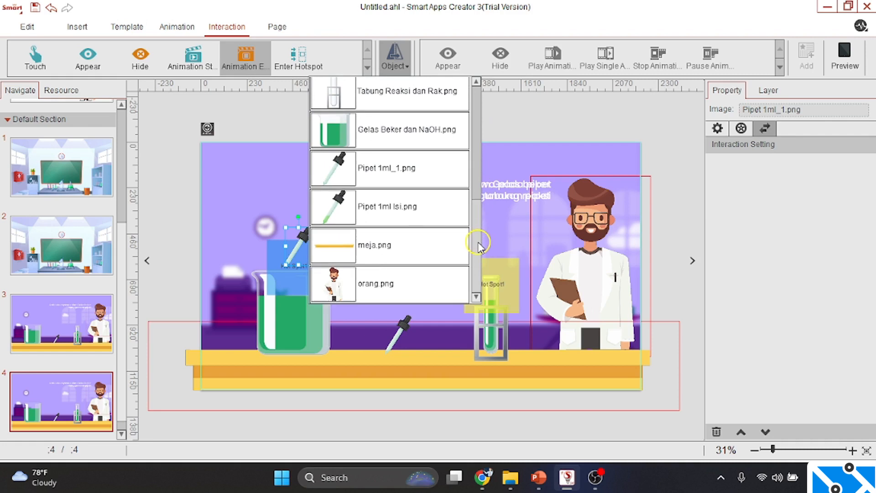
pyautogui.click(436, 218)
pyautogui.click(449, 60)
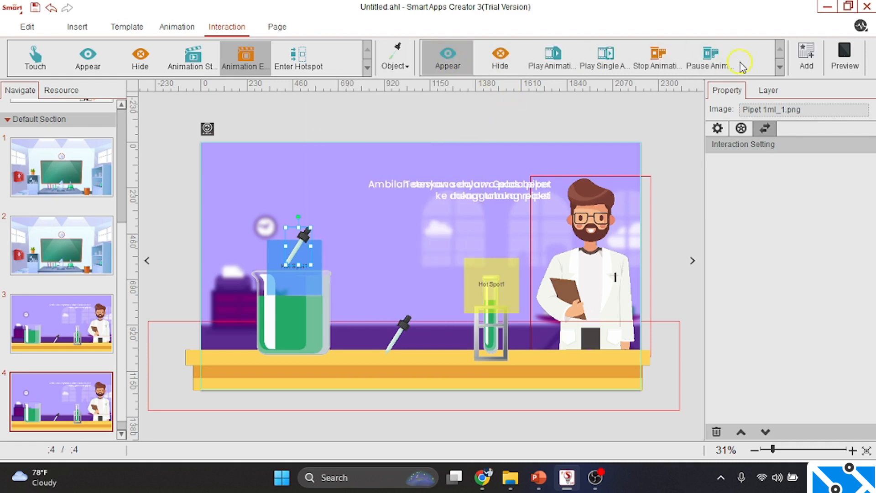
pyautogui.click(800, 60)
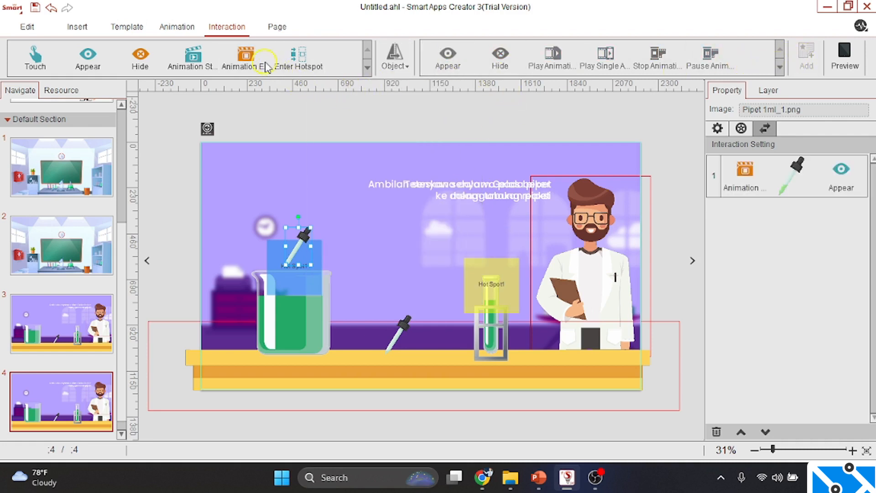
# Add a second Animation End interaction to the pipette above the beaker that hides the empty pipette itself.
pyautogui.click(246, 59)
pyautogui.click(477, 272)
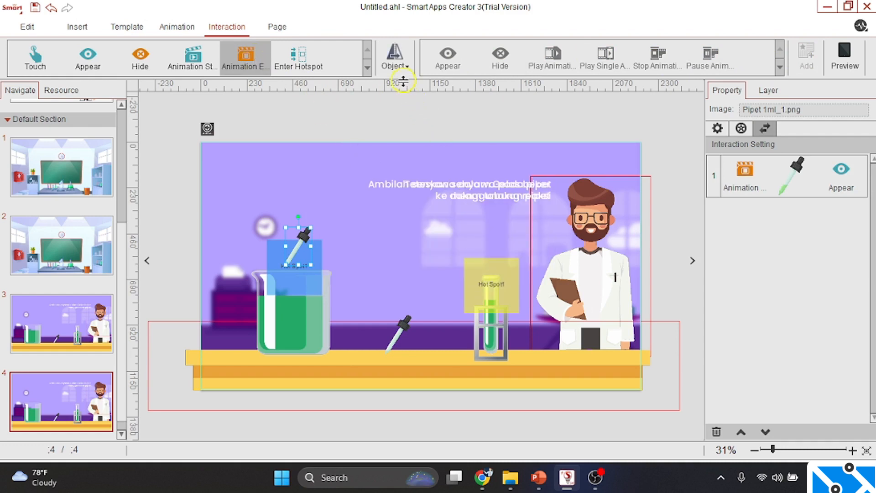
pyautogui.click(396, 59)
pyautogui.click(397, 92)
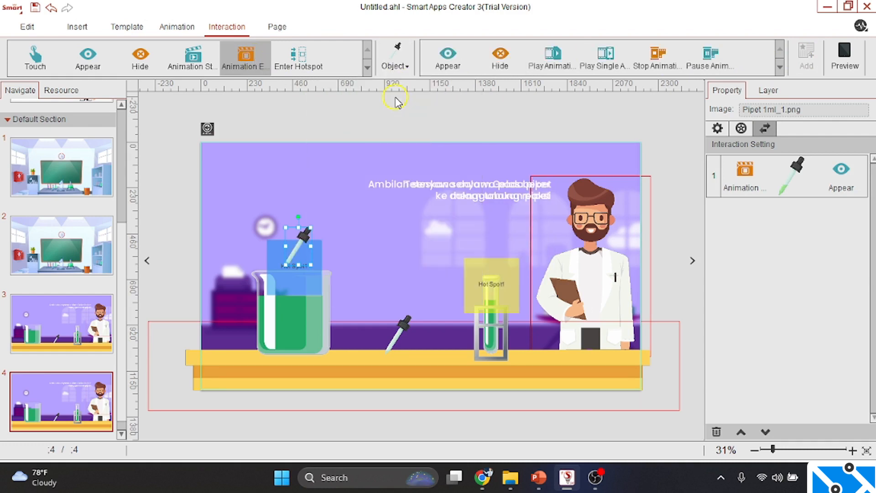
pyautogui.click(501, 60)
pyautogui.click(801, 58)
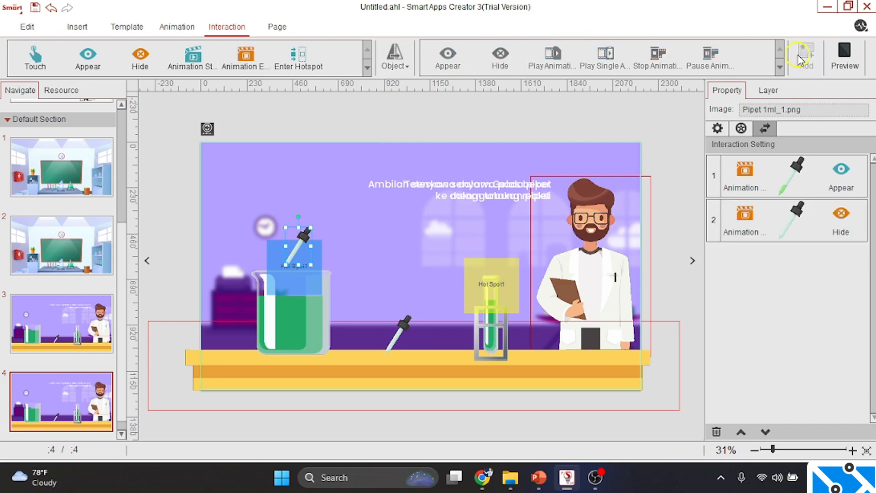
# Preview the page, test moving the table pipette to the beaker and the filled pipette towards the test tube, and close the preview.
pyautogui.click(845, 59)
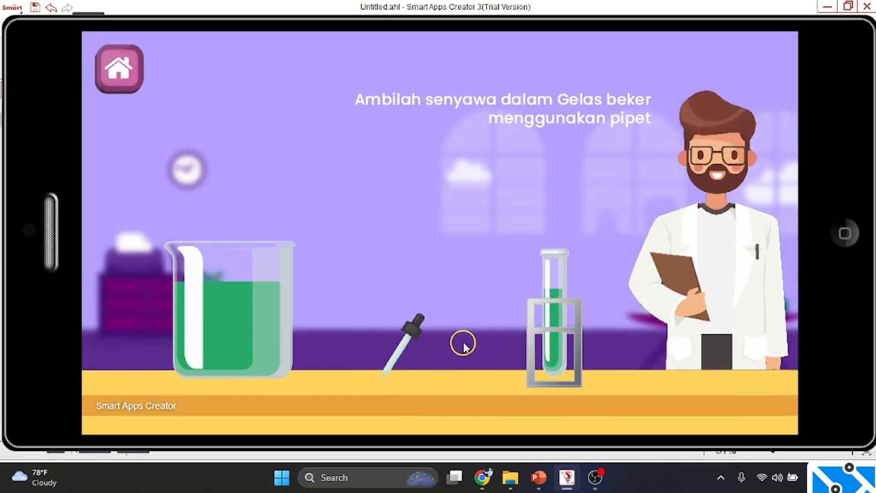
pyautogui.moveTo(418, 328); pyautogui.dragTo(258, 233)
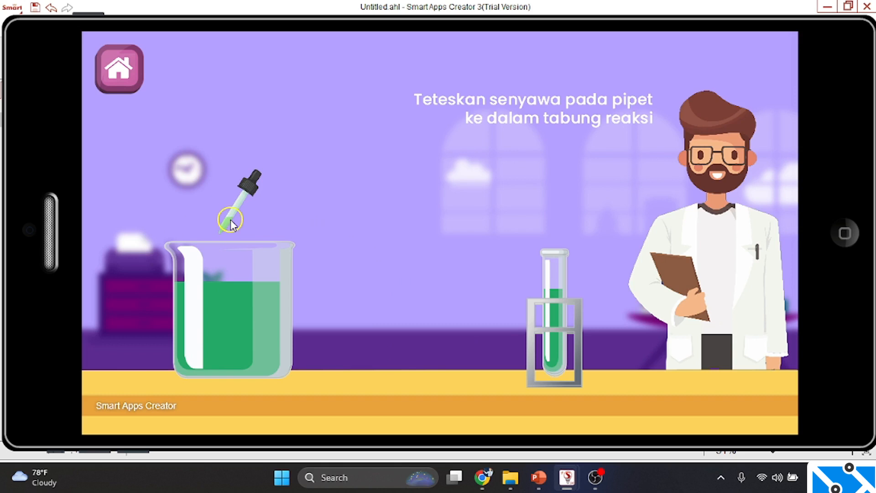
pyautogui.moveTo(231, 223); pyautogui.dragTo(587, 249)
pyautogui.moveTo(247, 192); pyautogui.dragTo(585, 196)
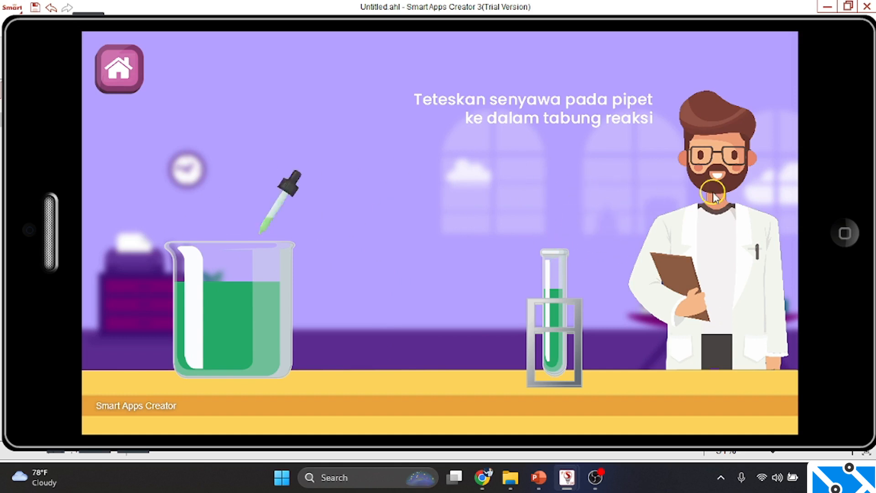
pyautogui.click(845, 228)
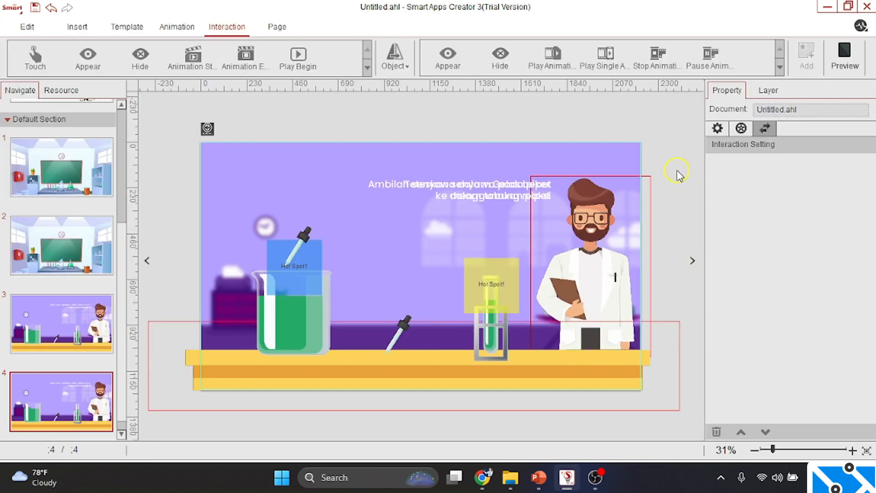
pyautogui.scroll(3, 40, 386)
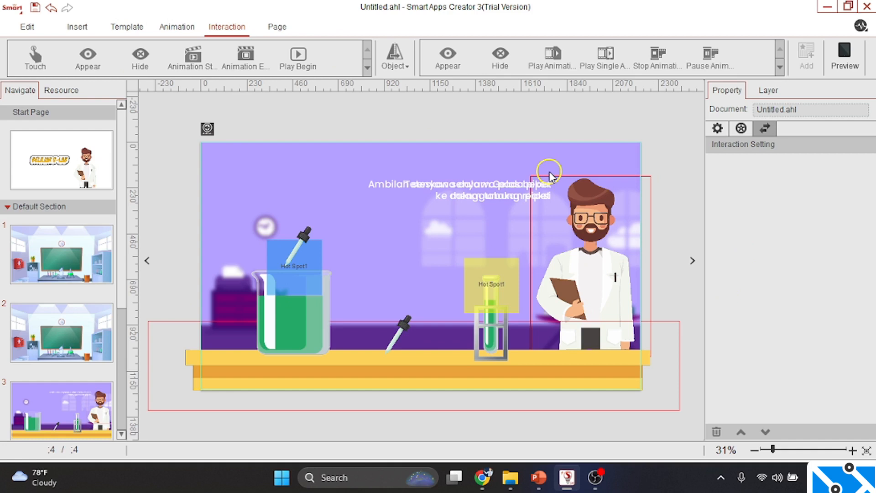
pyautogui.click(32, 27)
pyautogui.click(78, 27)
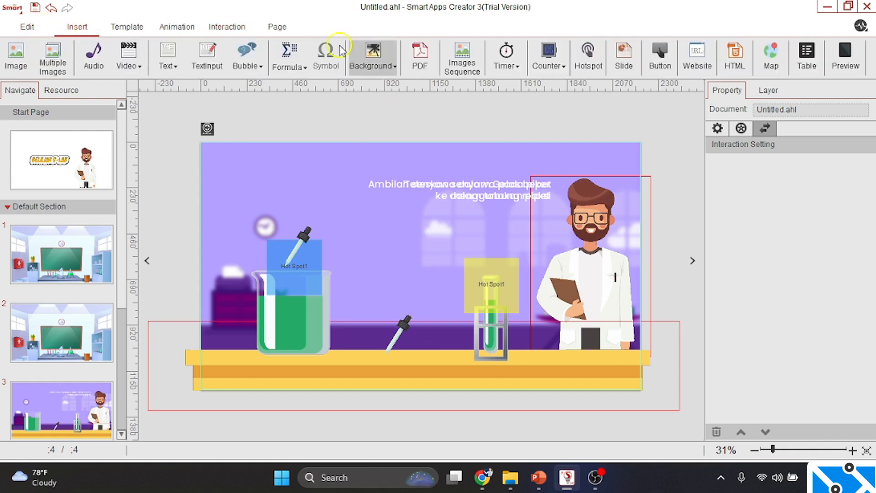
pyautogui.scroll(-3, 121, 371)
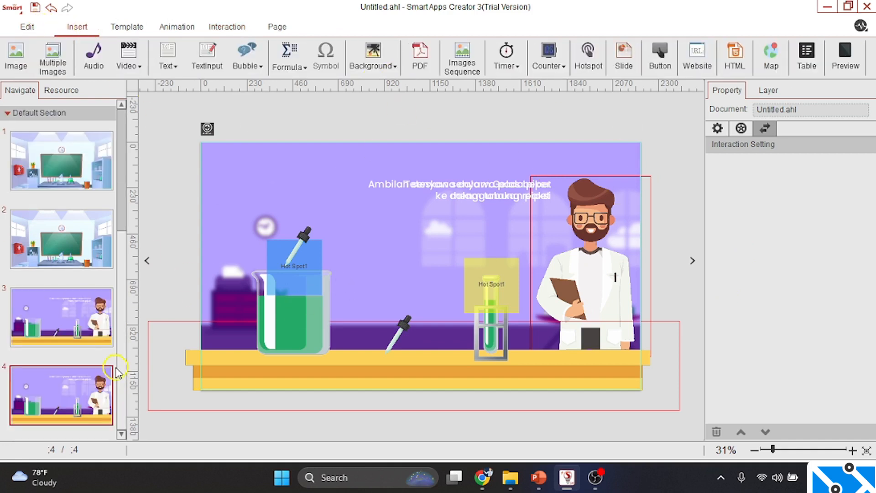
pyautogui.click(90, 343)
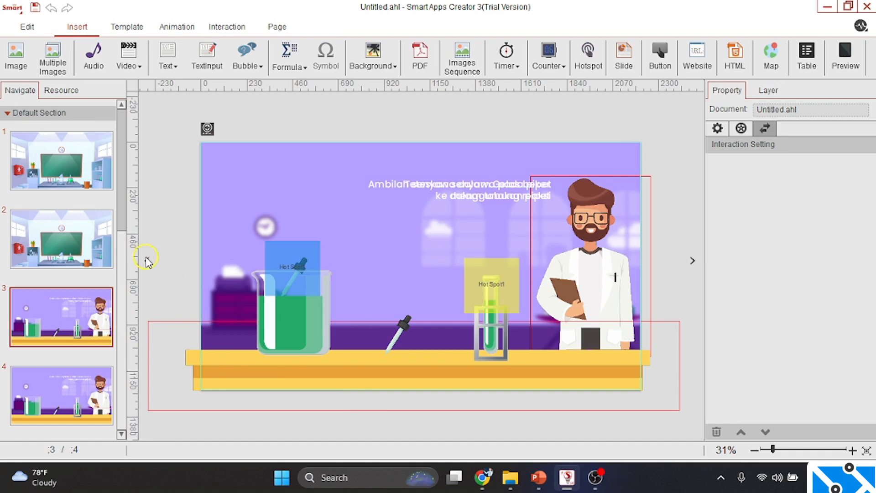
# Open the project's output options, view the EXE output styles, and close the dialog without exporting.
pyautogui.click(13, 7)
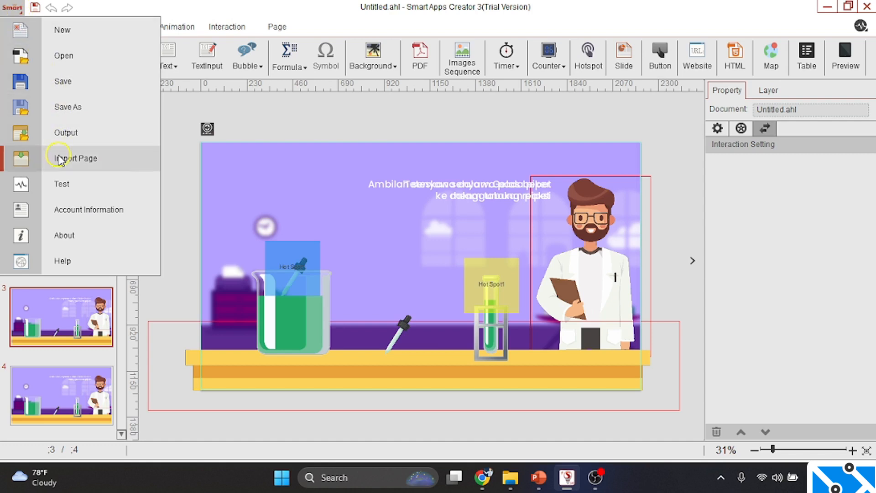
pyautogui.click(65, 134)
pyautogui.click(336, 93)
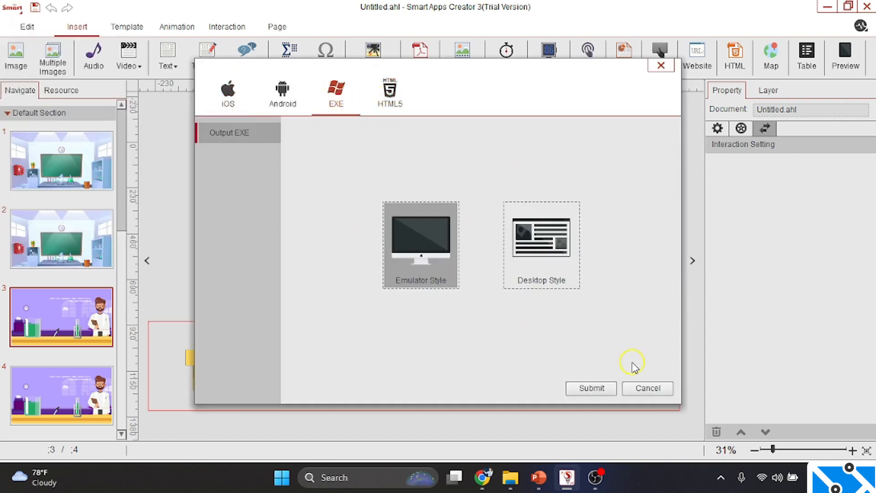
pyautogui.click(660, 395)
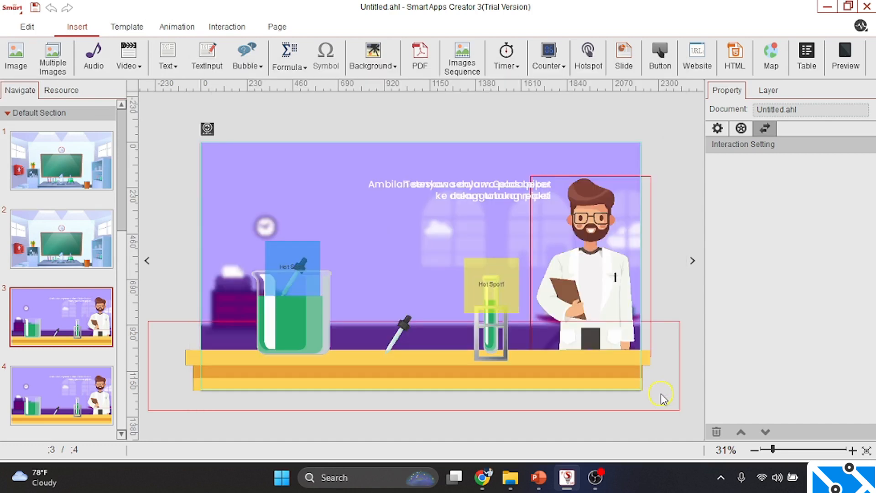